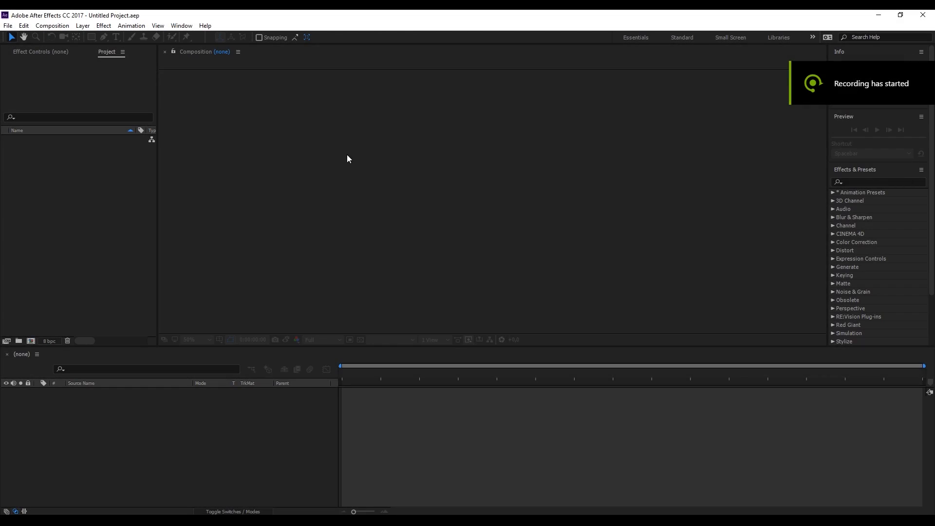
Create a new composition CartoonFlames02 at 1000 x 1000 px, 30 fps, with a duration of 0:00:01:00
right_click(95, 207)
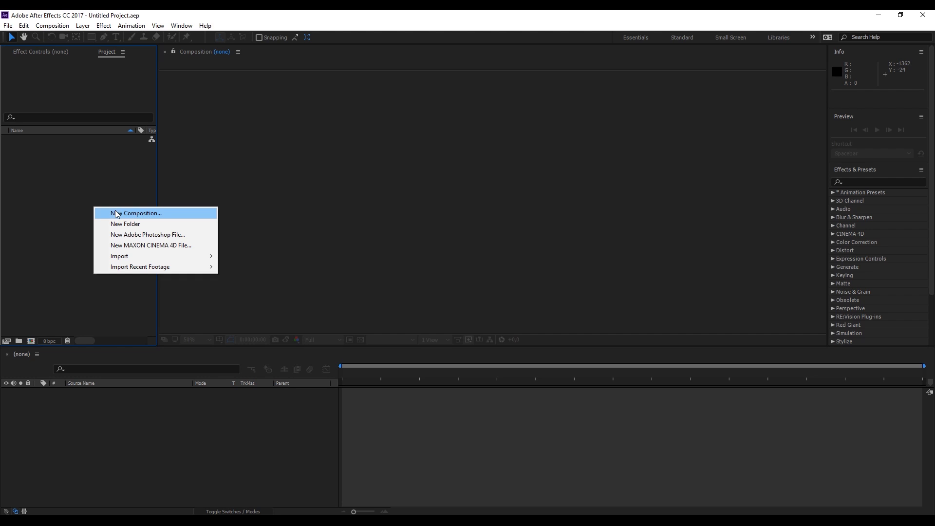
left_click(117, 213)
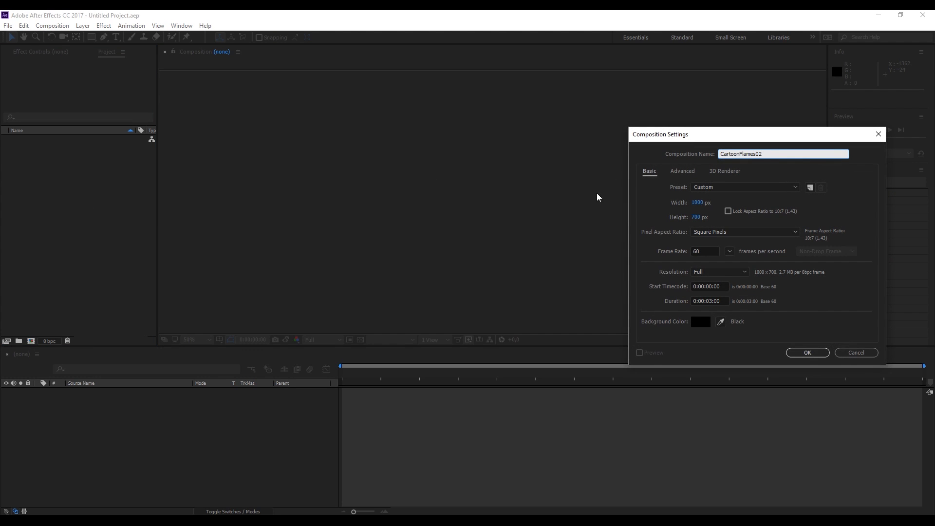
left_click(695, 217)
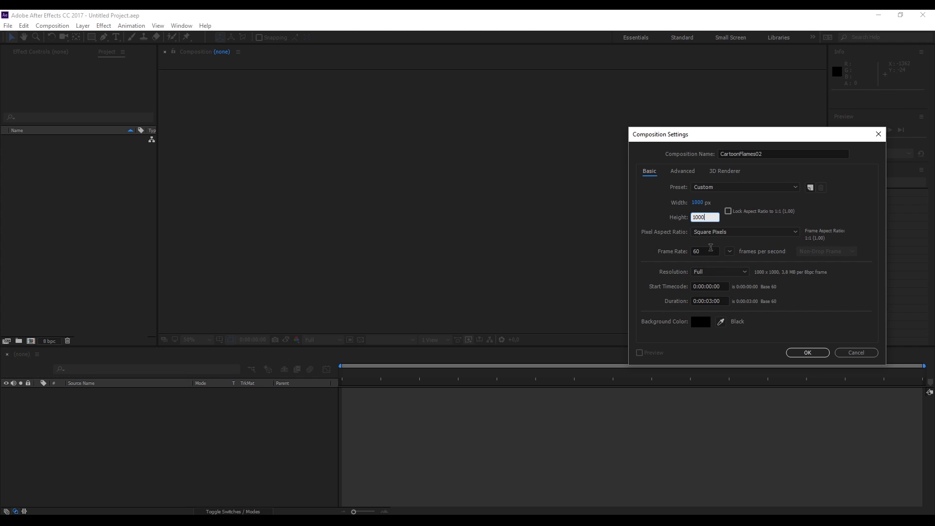
left_click(710, 248)
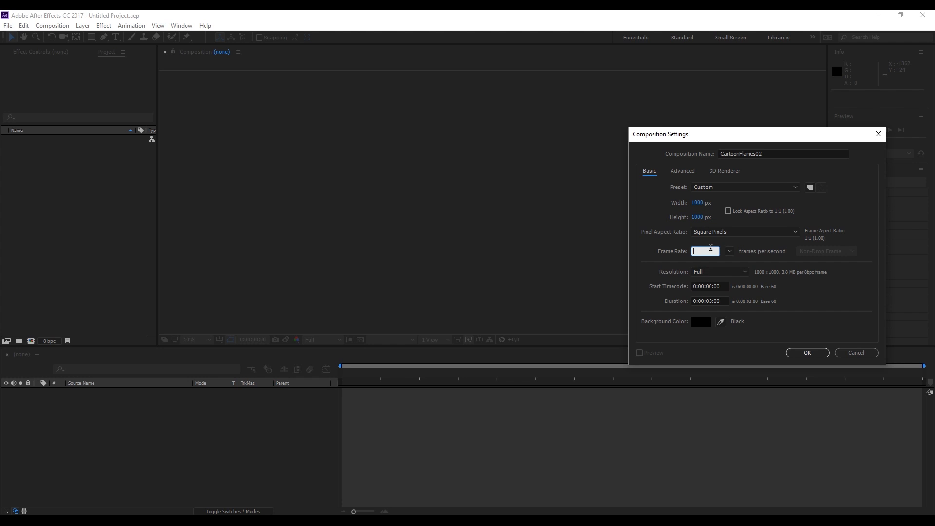
left_click(709, 301)
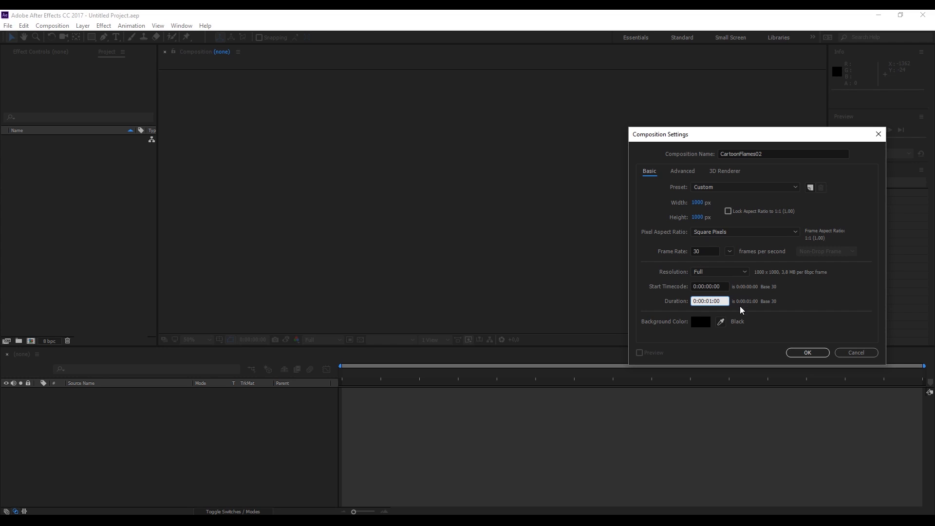
left_click(805, 357)
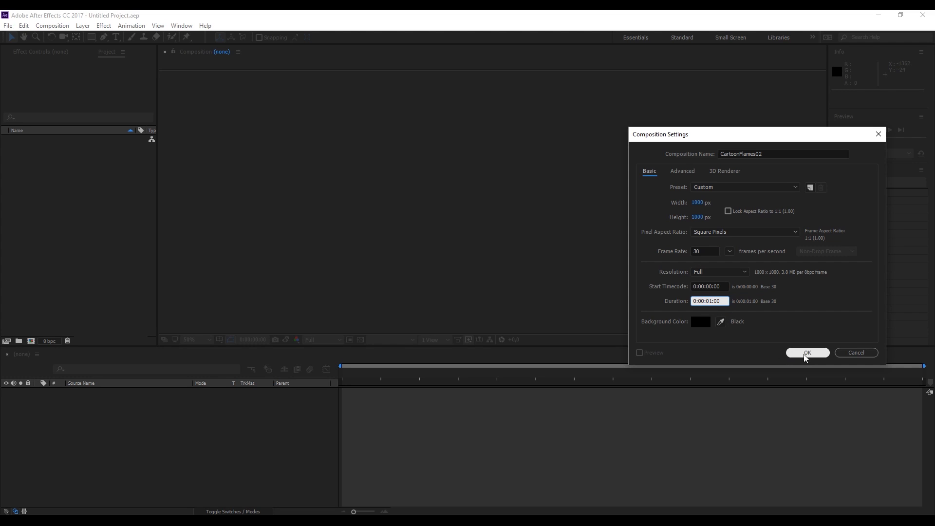
left_click(806, 353)
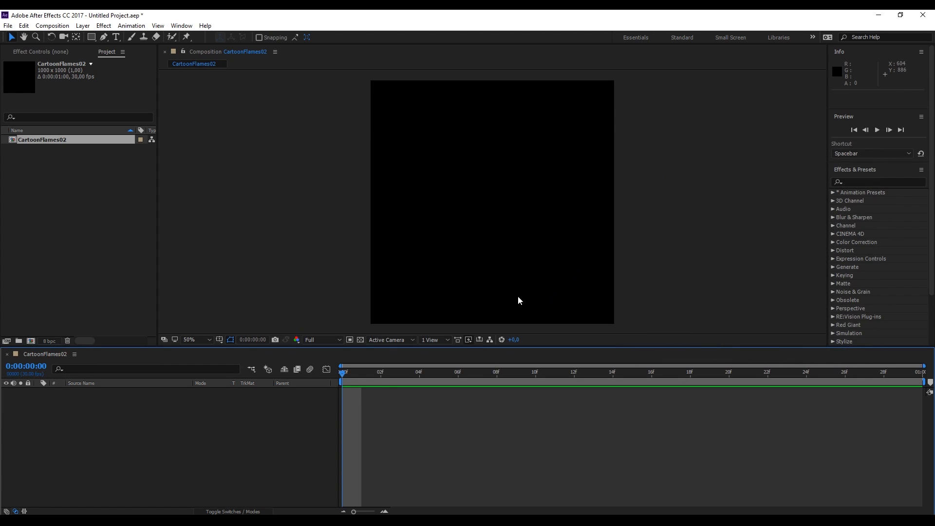
Draw a teardrop-shaped flame outline with the Pen tool in the middle of the composition
mouse_move(418, 191)
left_mouse_down()
mouse_move(436, 177)
mouse_move(422, 190)
left_mouse_up()
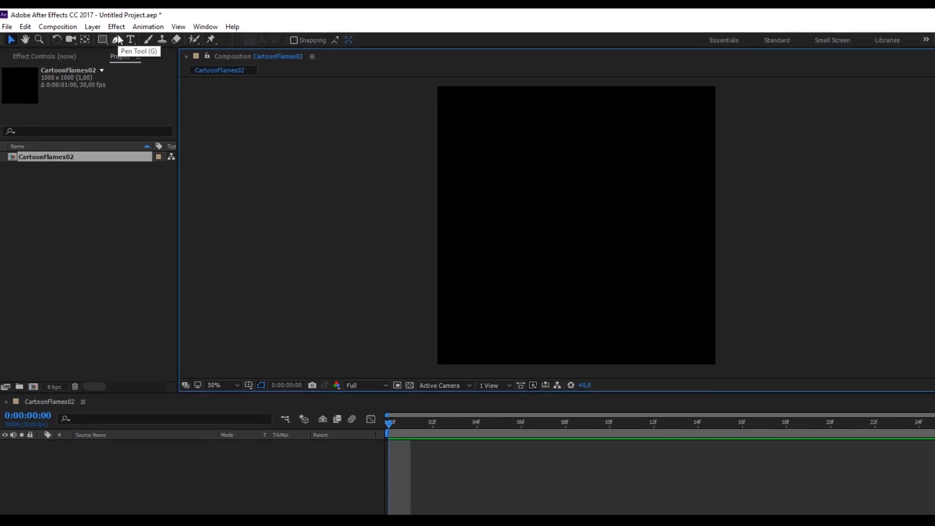
left_click(160, 45)
left_click(498, 288)
left_click_drag(470, 264, 473, 242)
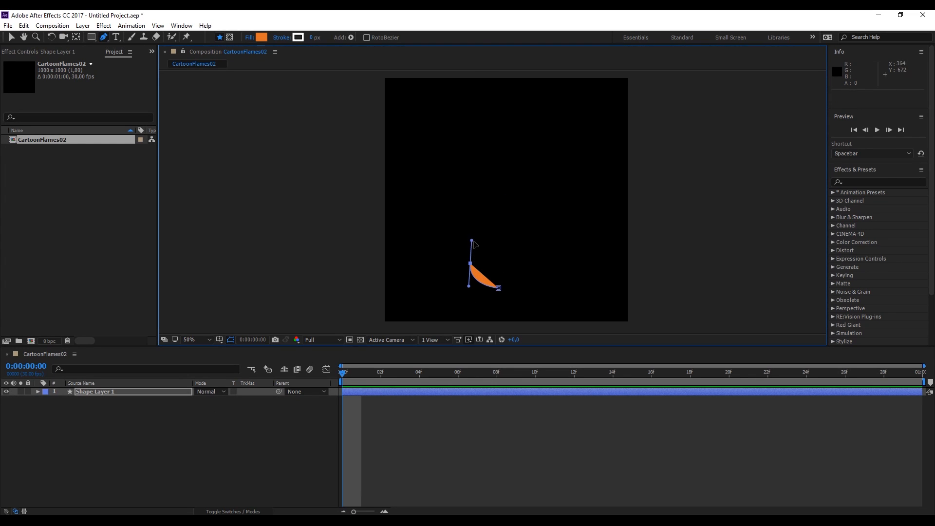
left_click_drag(502, 192, 503, 175)
left_click_drag(530, 265, 491, 302)
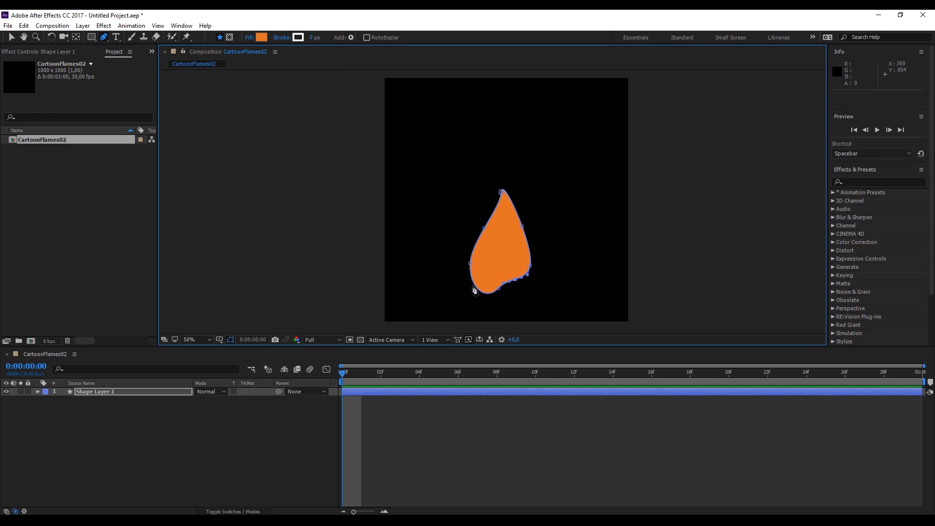
Select the shape layer and slightly adjust the flame's bounding box and points with the Selection tool
scroll(515, 246, "up", 2)
scroll(515, 246, "down", 2)
left_click(147, 393)
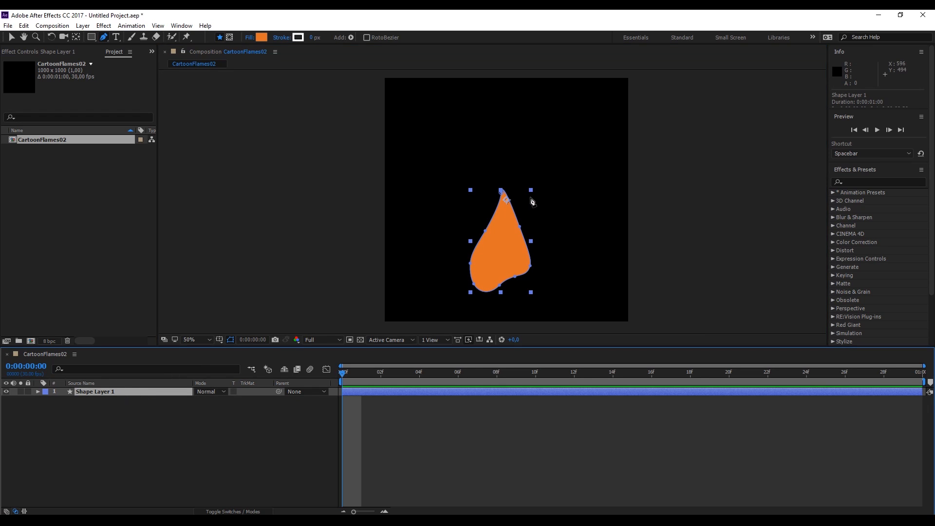
key("v")
left_click_drag(531, 190, 536, 187)
mouse_move(508, 245)
left_mouse_down()
mouse_move(515, 225)
mouse_move(511, 233)
left_mouse_up()
Set the shape's fill colour to white
left_click(339, 37)
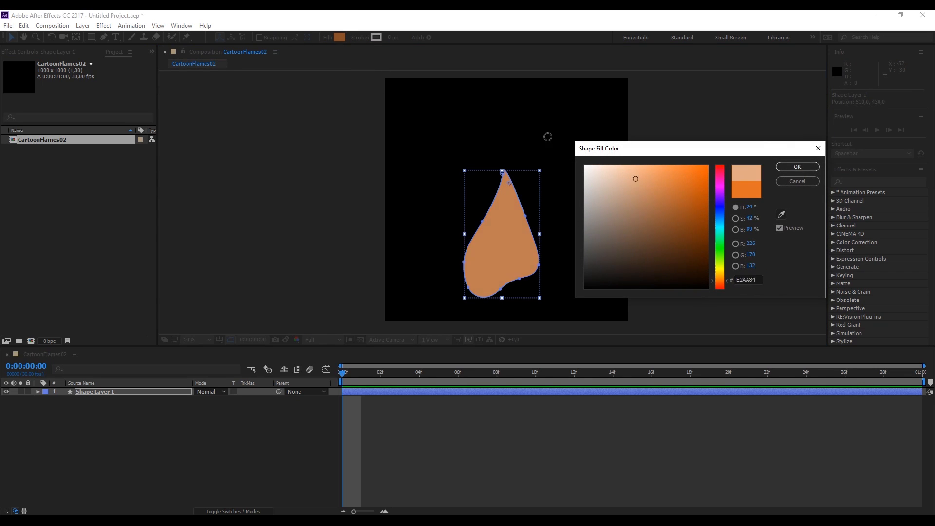
left_click_drag(635, 178, 584, 166)
left_click(809, 166)
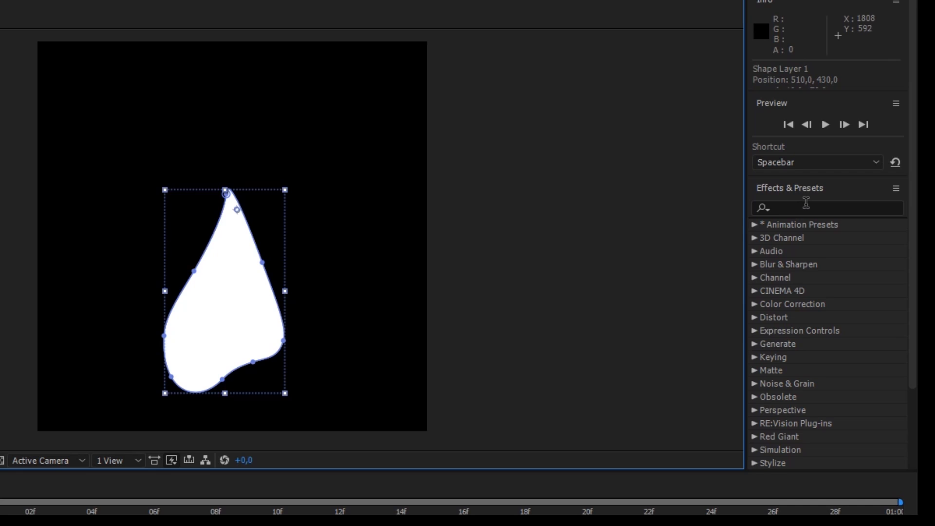
Search the effects for liquify and apply Liquify to the shape layer
left_click(806, 204)
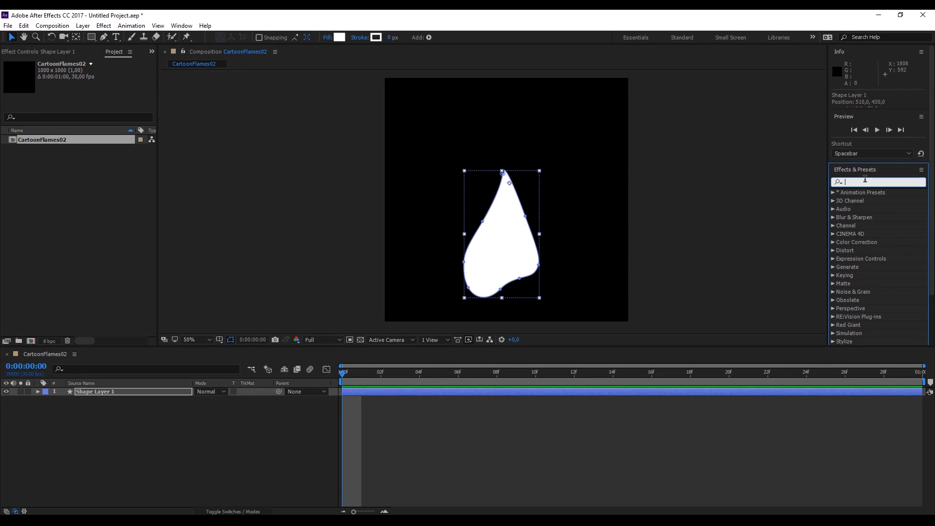
type("liqui")
mouse_move(849, 203)
left_mouse_down()
mouse_move(185, 352)
mouse_move(94, 394)
left_mouse_up()
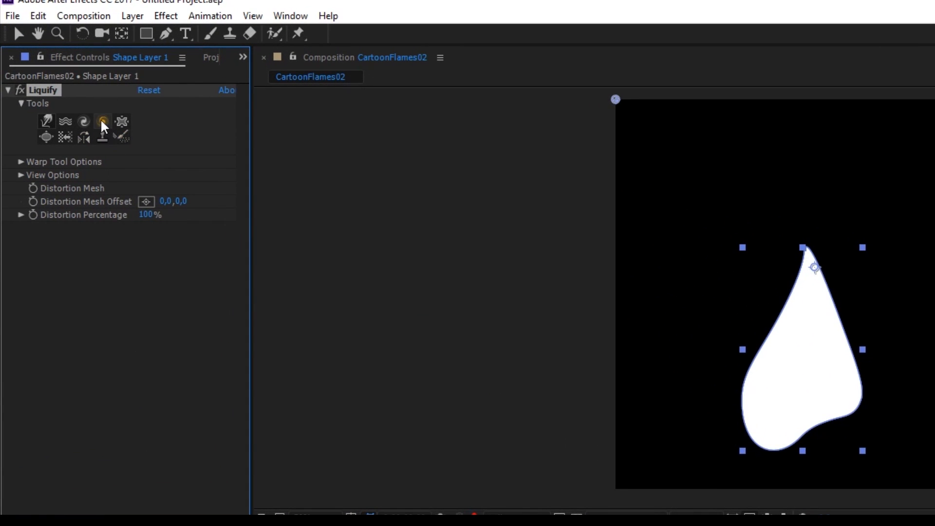
Twirl the flame with Liquify's Twirl tool and raise the Distortion Percentage
left_click(103, 122)
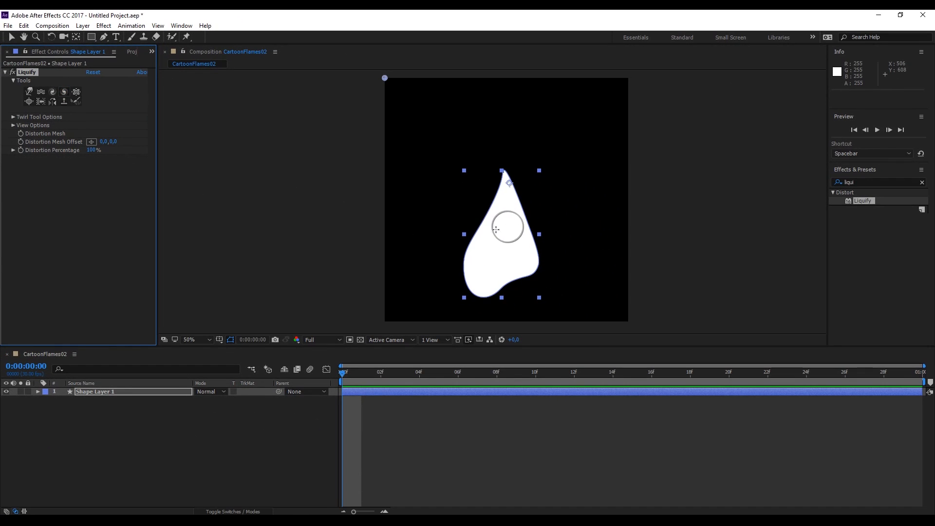
mouse_move(495, 229)
left_mouse_down()
mouse_move(475, 236)
mouse_move(523, 217)
mouse_move(535, 236)
mouse_move(502, 245)
left_mouse_up()
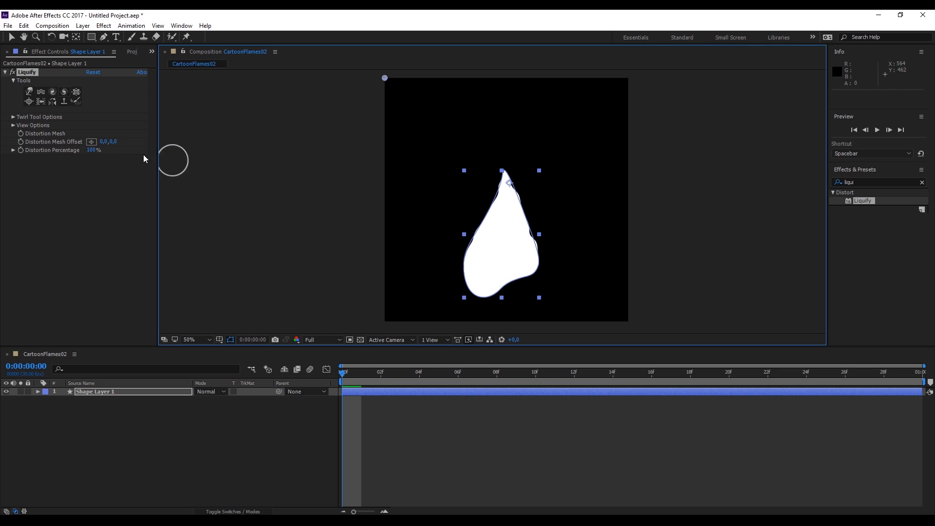
left_click_drag(91, 150, 111, 145)
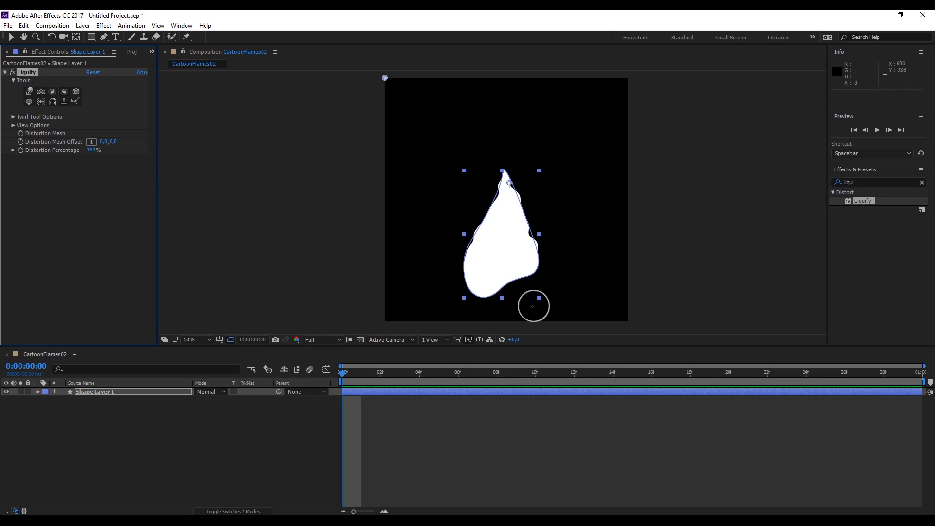
mouse_move(528, 278)
left_mouse_down()
mouse_move(484, 259)
mouse_move(453, 285)
mouse_move(515, 212)
mouse_move(511, 196)
mouse_move(514, 217)
mouse_move(525, 202)
left_mouse_up()
Undo the last three Liquify changes
key("ctrl+z")
key("ctrl+z")
key("ctrl+z")
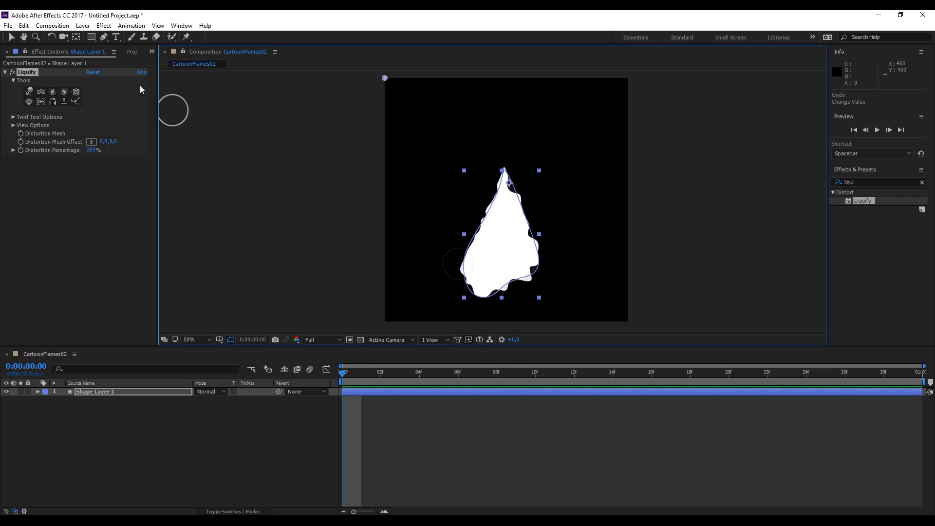
Add and move vertices on the flame path with the Pen tool to form pointed side flames
left_click(105, 38)
left_click(489, 213)
left_click(482, 221)
key("ctrl+z")
left_click_drag(490, 209, 495, 214)
left_click_drag(465, 250, 509, 241)
left_click(543, 268)
mouse_move(549, 275)
left_mouse_down()
mouse_move(535, 274)
mouse_move(560, 288)
left_mouse_up()
left_click_drag(534, 253, 527, 253)
left_click_drag(469, 287, 464, 285)
Search the effects for turbulent and apply Turbulent Displace to the shape layer
left_click(850, 182)
type("dis")
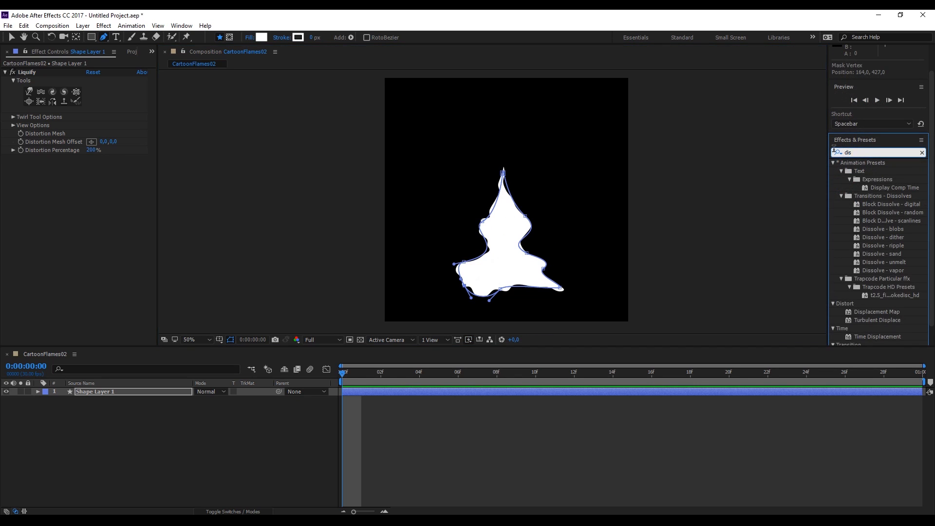
type("turb")
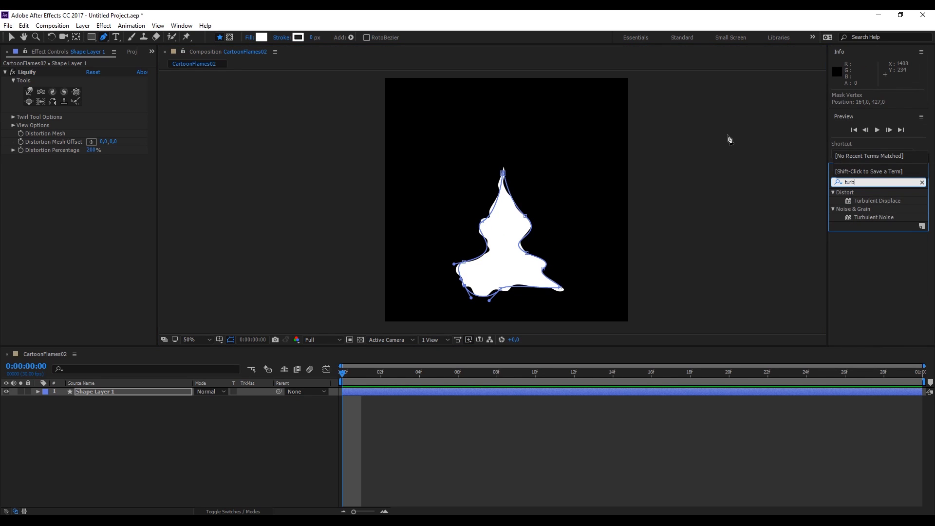
mouse_move(878, 200)
left_mouse_down()
mouse_move(247, 188)
mouse_move(71, 206)
left_mouse_up()
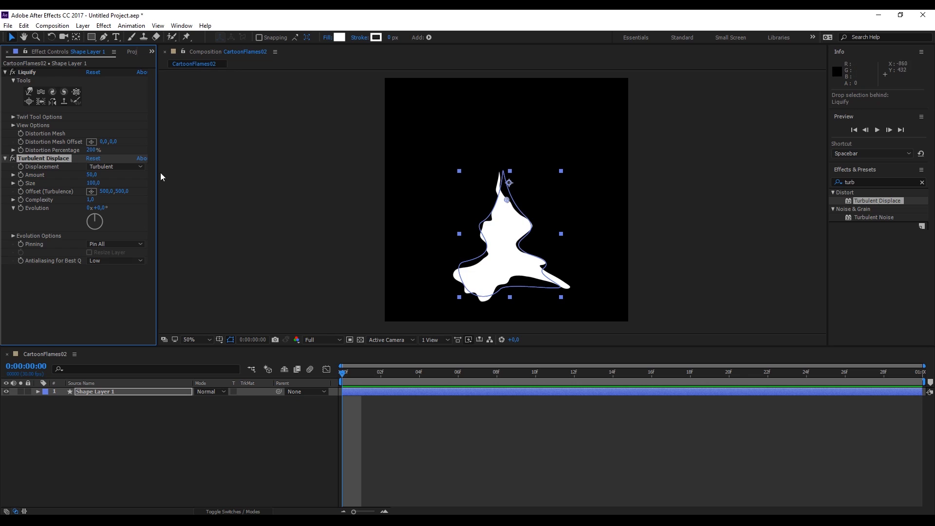
left_click(13, 158)
left_click(13, 159)
left_click(13, 158)
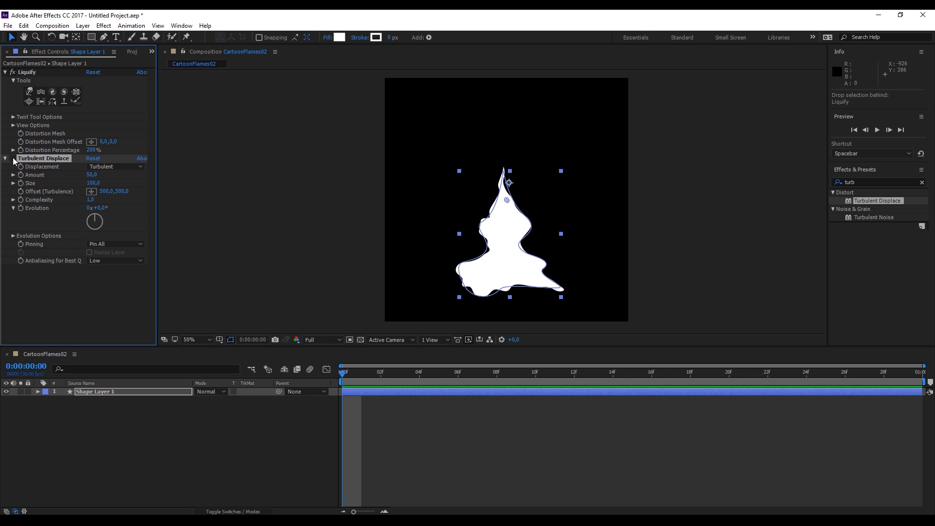
left_click(412, 278)
left_click(57, 158)
key("ctrl+z")
Set the Turbulent Displace Size to 60
left_click_drag(89, 174, 173, 185)
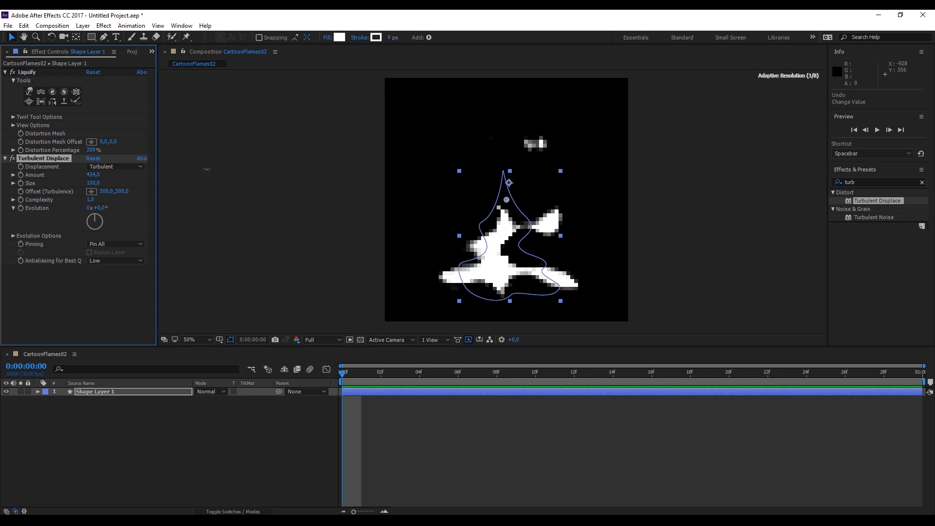
key("ctrl+z")
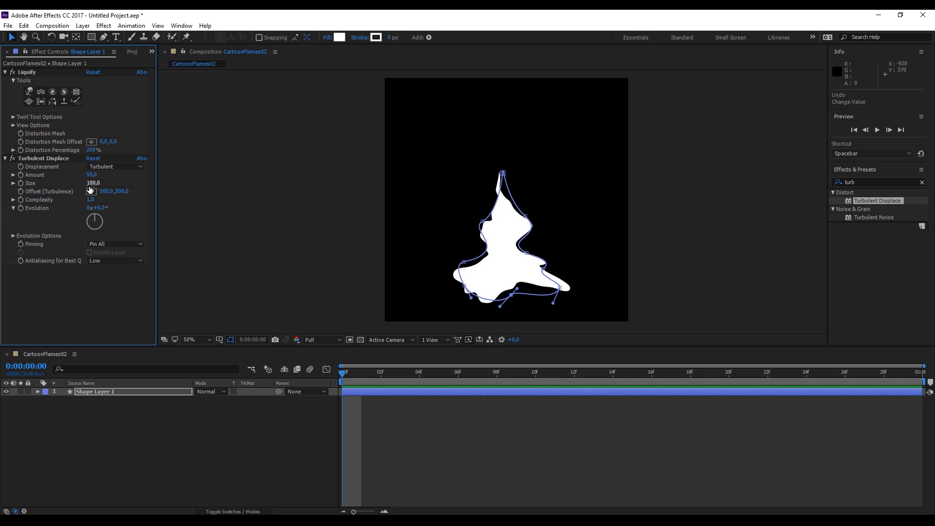
type("60")
key("Return")
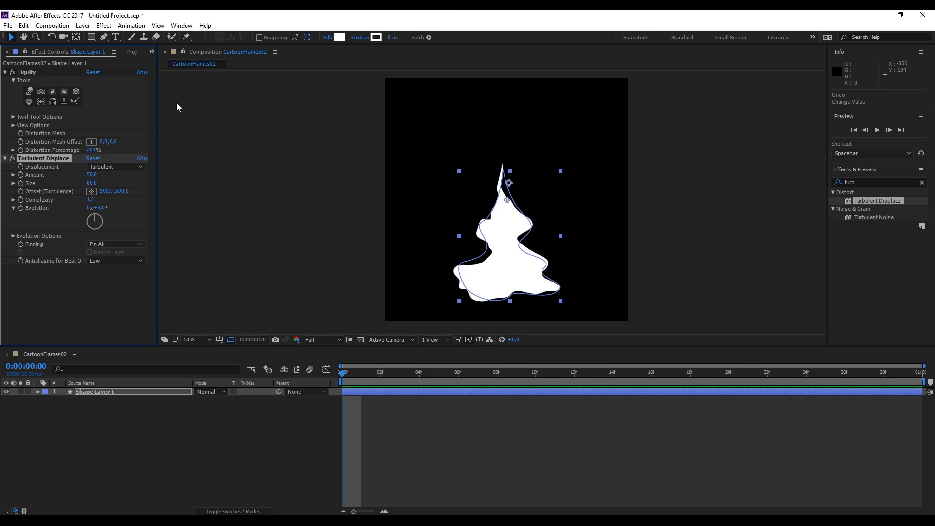
Adjust Turbulent Displace to Amount 148, Size 69 and Complexity 1.5, previewing the result
left_click_drag(92, 174, 64, 169)
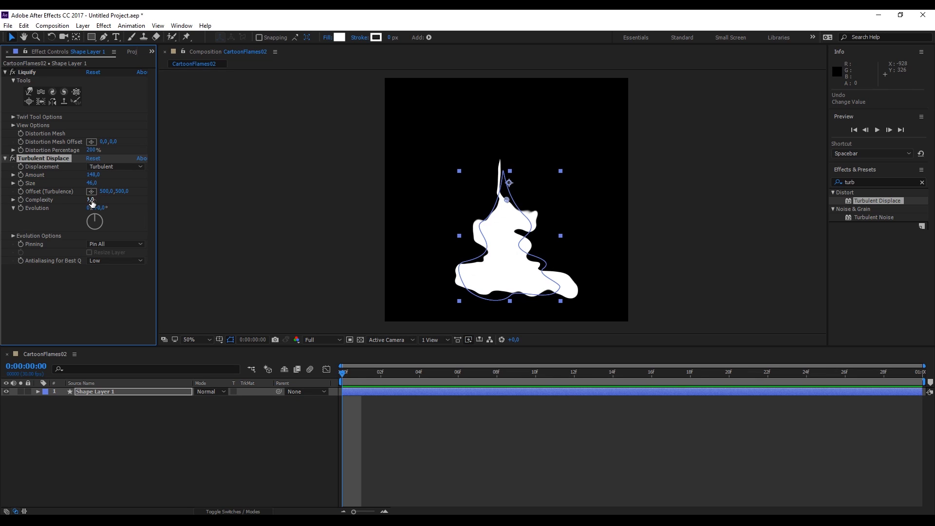
left_click_drag(122, 193, 71, 181)
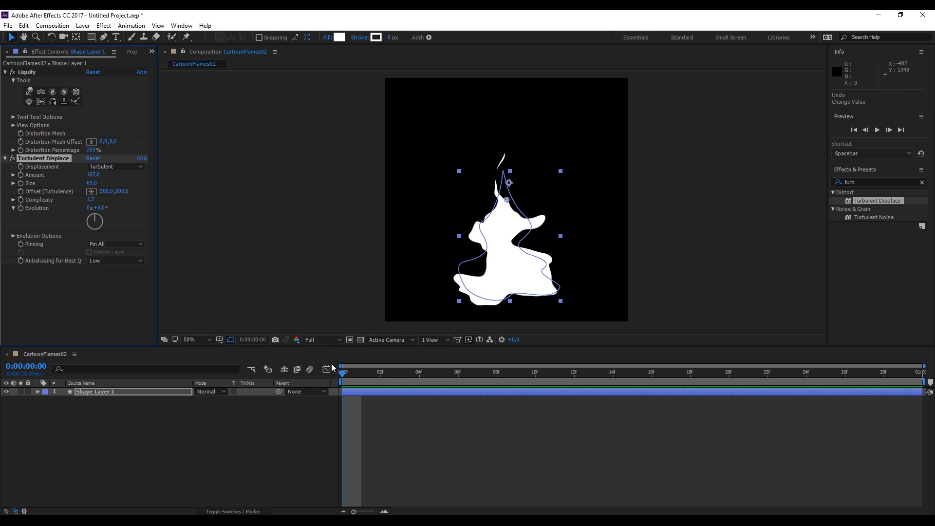
left_click(342, 374)
key("space")
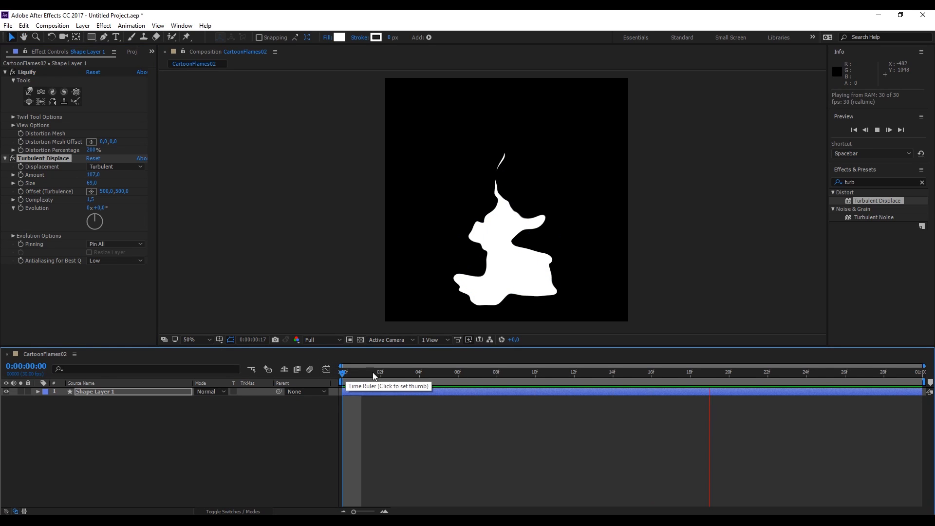
left_click(392, 376)
left_click_drag(391, 375, 329, 375)
key("ctrl+z")
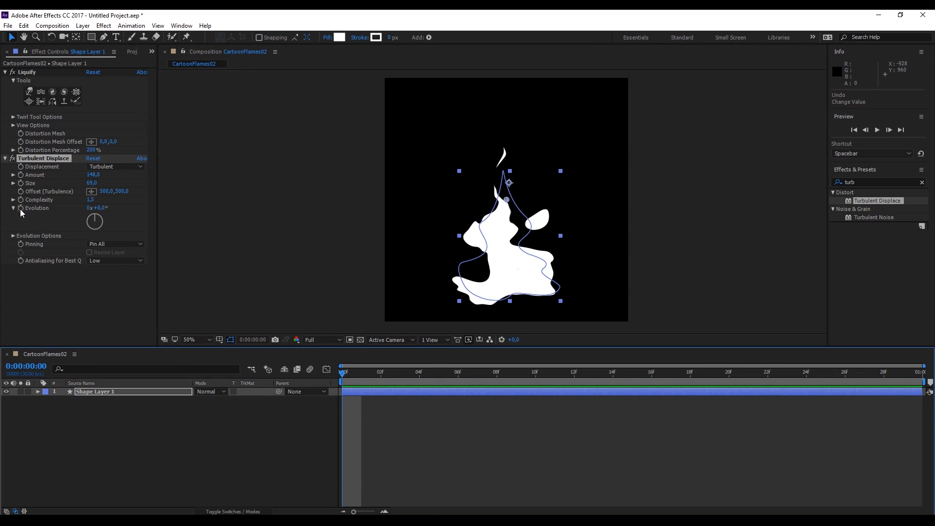
Add the expression time*120 to the Turbulent Displace Evolution and preview the animation
left_click(20, 209, "alt")
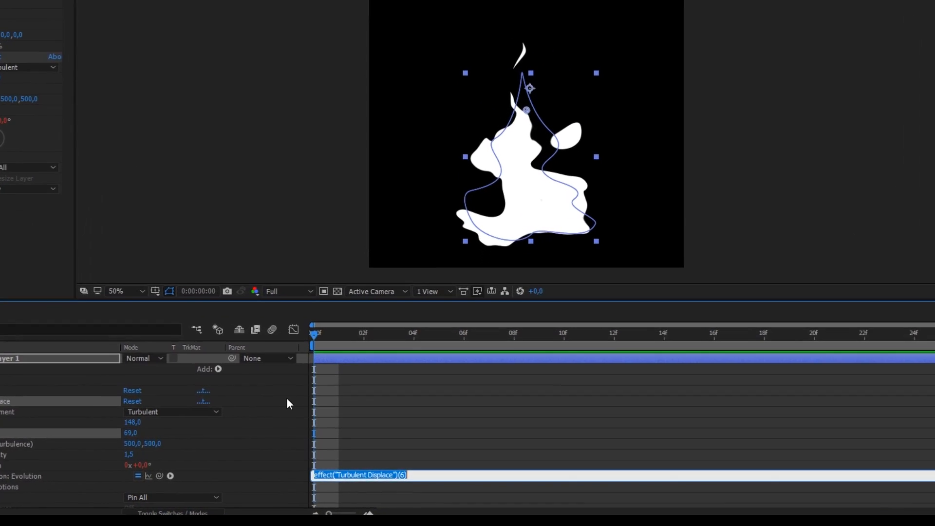
type("time*")
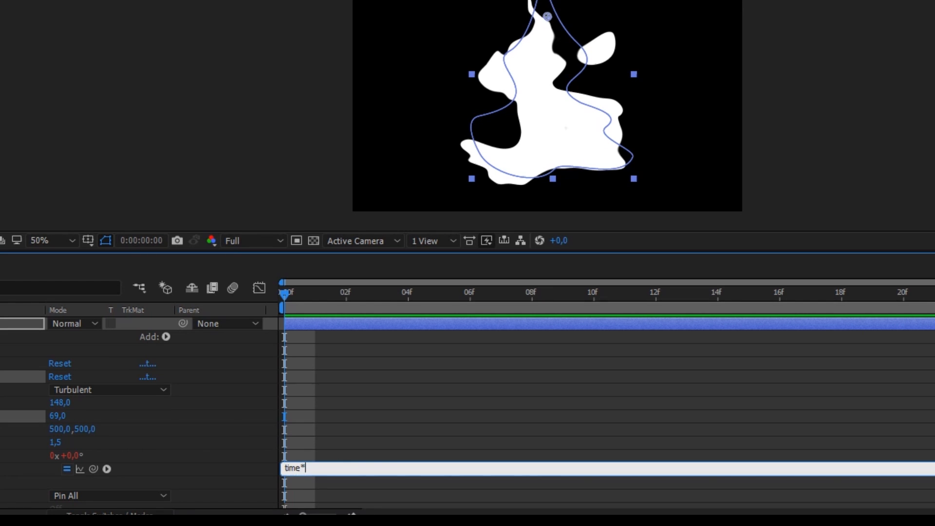
type("120")
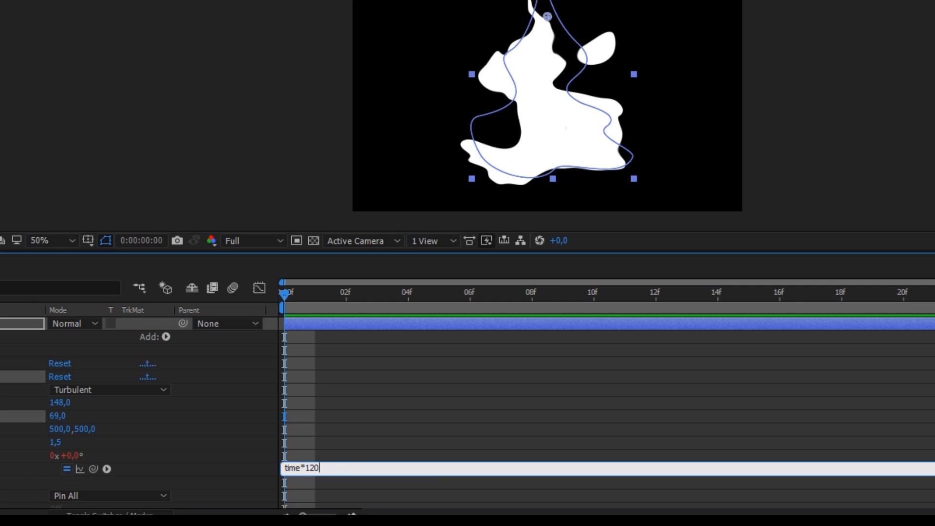
left_click(251, 372)
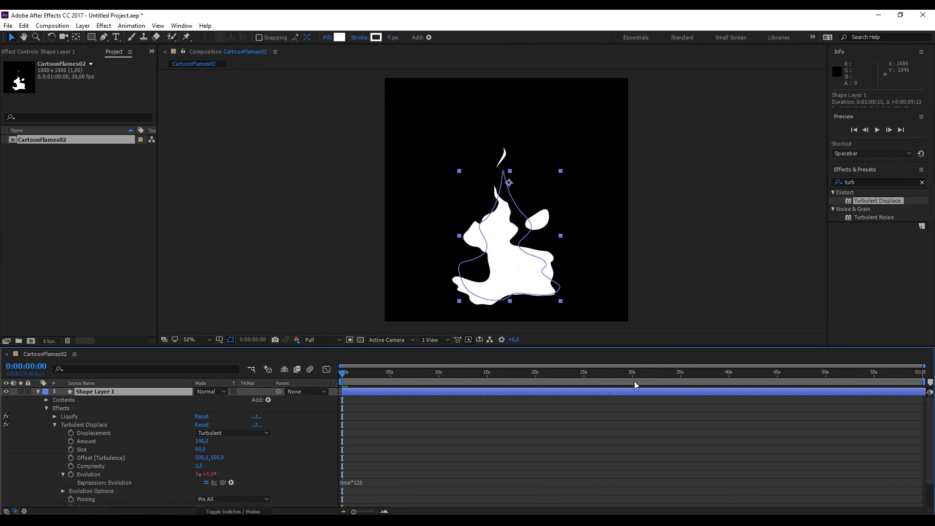
key("space")
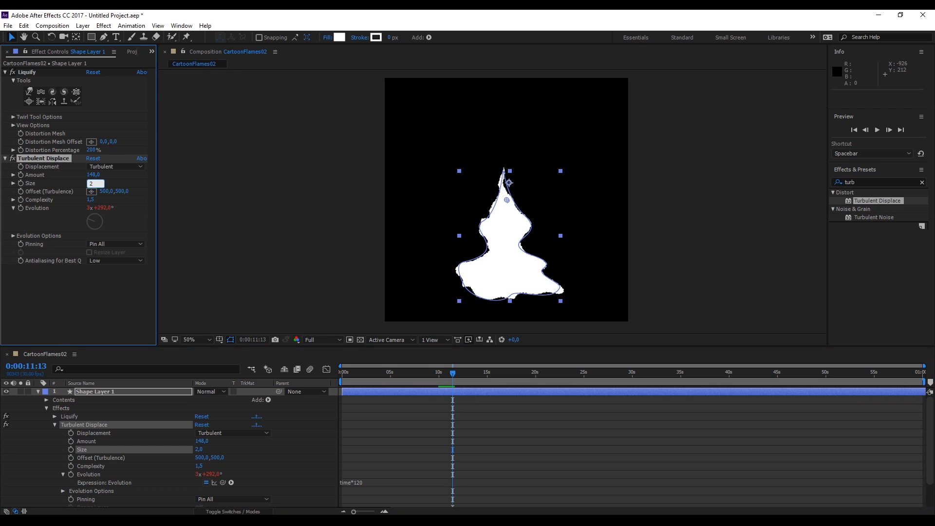
Set the Turbulent Displace Size to 25 and preview the animation
type("5")
key("Return")
left_click(443, 372)
key("space")
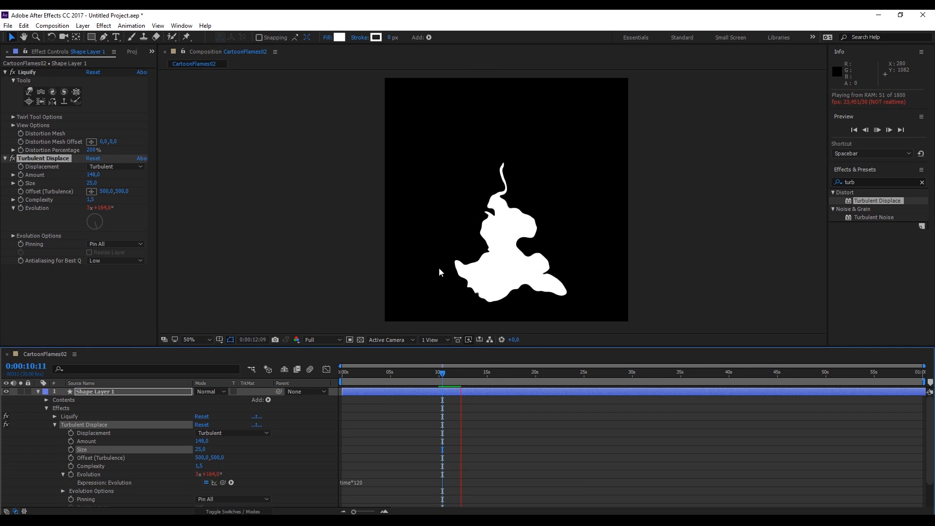
Set the Turbulent Displace Amount to 250 and preview the result
left_click(94, 175)
type("250")
key("Return")
key("space")
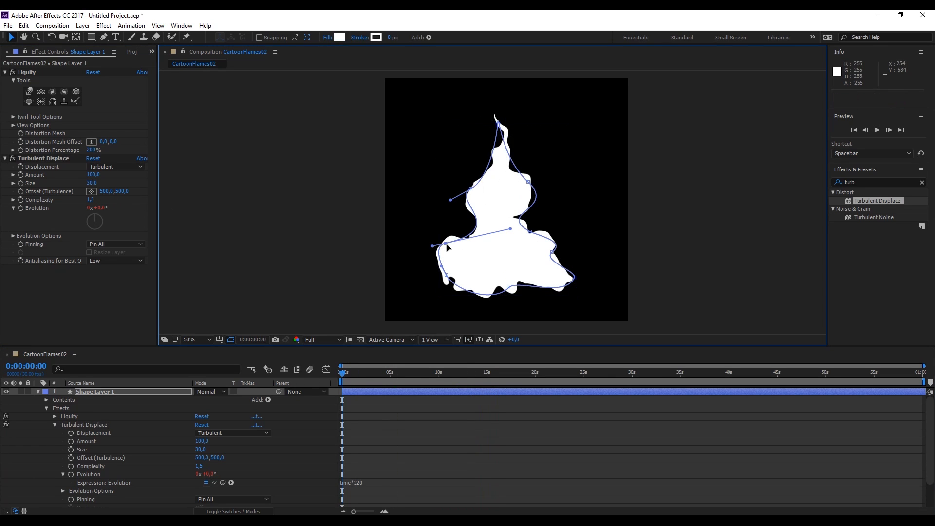
Reshape the flame outline by moving the path's vertices and bezier handles in the viewer
left_click_drag(446, 275, 437, 280)
left_click_drag(509, 288, 512, 296)
left_click_drag(574, 277, 588, 283)
left_click_drag(542, 261, 526, 266)
left_click_drag(569, 244, 612, 235)
left_click(528, 182)
left_click_drag(557, 210, 598, 221)
left_click(470, 189)
left_click_drag(450, 202, 436, 212)
left_click(445, 243)
left_click_drag(433, 245, 392, 252)
key("space")
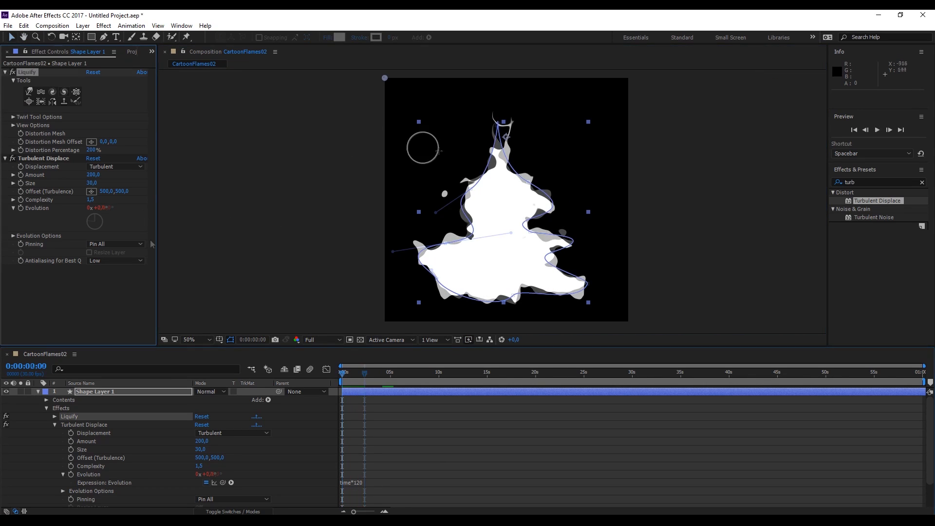
Distort the flame further with Liquify strokes on the shape and collapse the Liquify controls
mouse_move(424, 146)
left_mouse_down()
mouse_move(451, 162)
mouse_move(402, 182)
left_mouse_up()
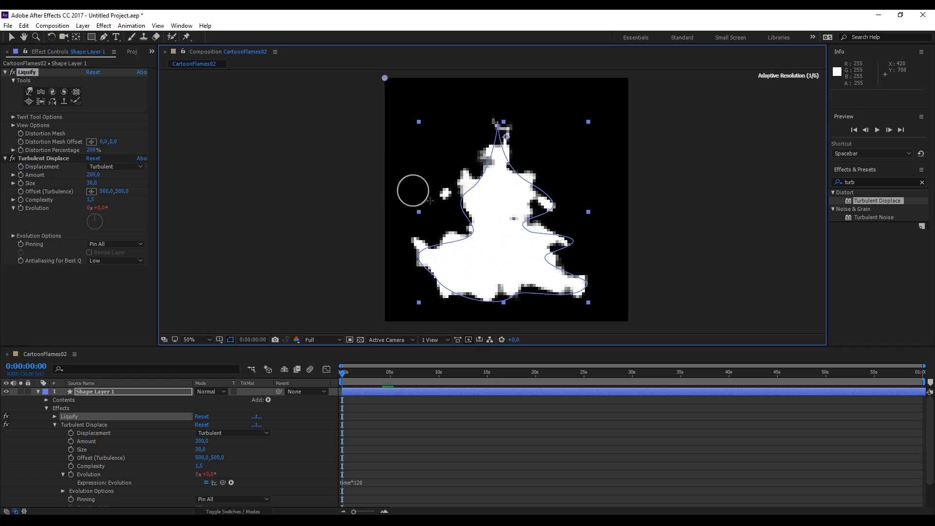
left_click(13, 117)
mouse_move(483, 244)
left_mouse_down()
mouse_move(428, 249)
mouse_move(500, 141)
mouse_move(519, 180)
mouse_move(552, 209)
mouse_move(538, 173)
left_mouse_up()
left_click_drag(495, 104, 515, 257)
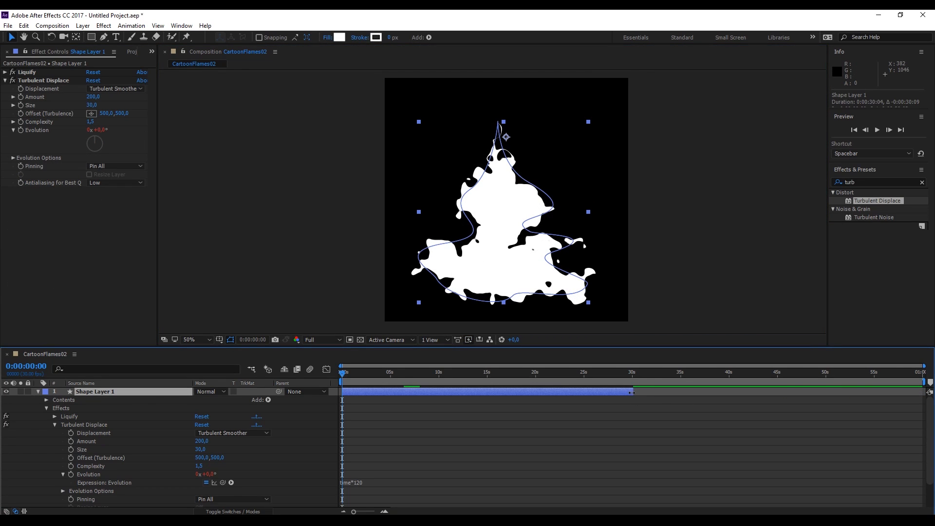
Trim the layer and the work area to end at about 10 seconds and preview
left_click_drag(631, 392, 550, 393)
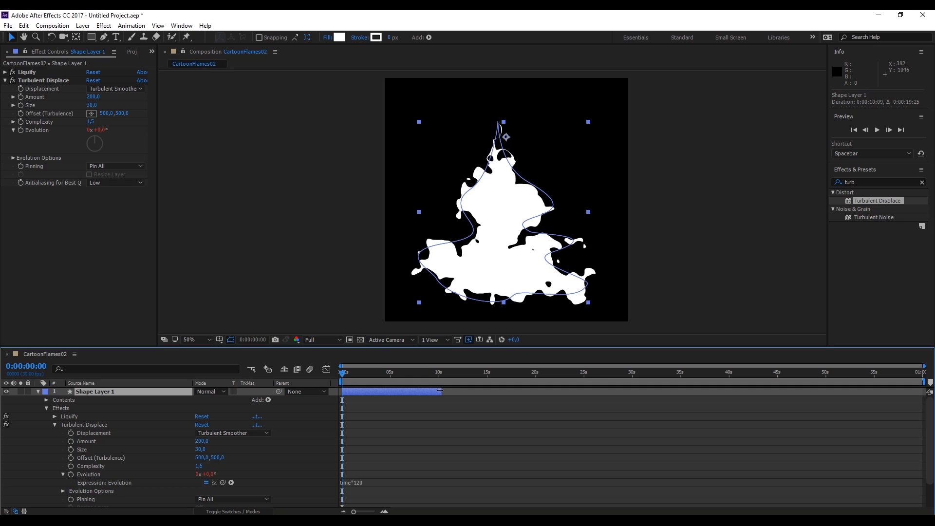
left_click_drag(922, 383, 441, 383)
key("space")
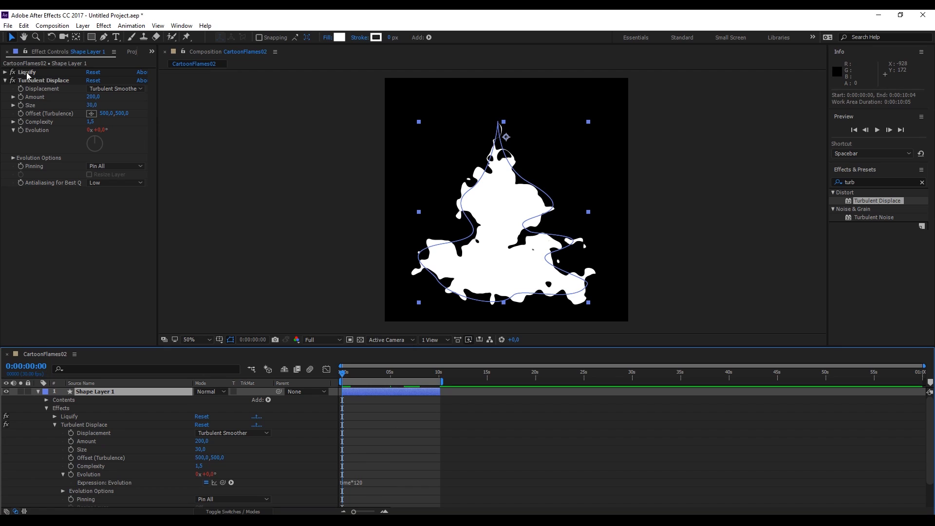
Turn off the Liquify and Turbulent Displace effects and select the shape path
left_click(13, 72)
left_click(14, 80)
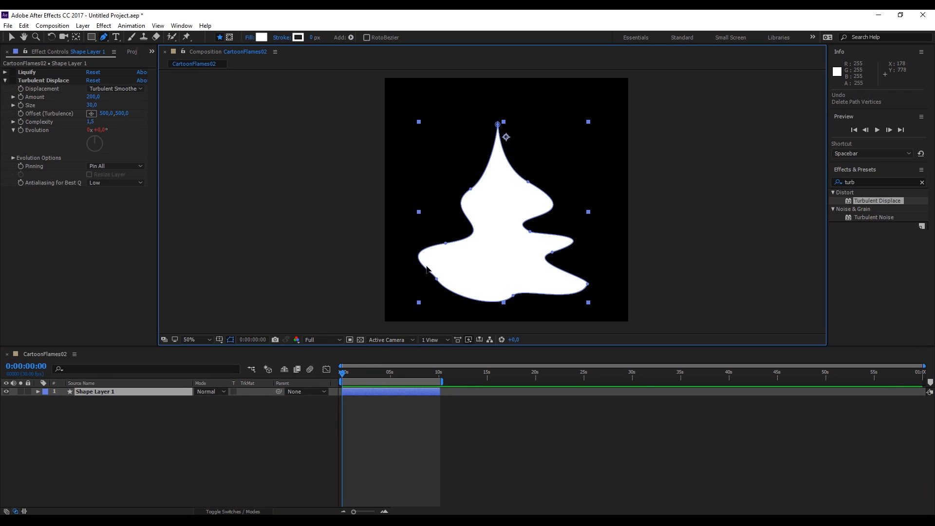
left_click(423, 266)
Expand the layer's Contents down to Path 1 and enable keyframing for its Path property
left_click(38, 392)
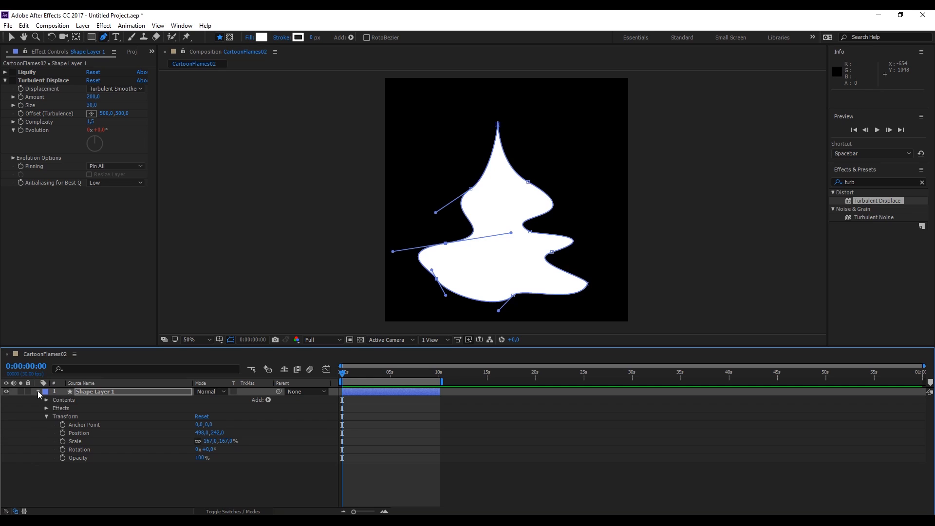
left_click(46, 417)
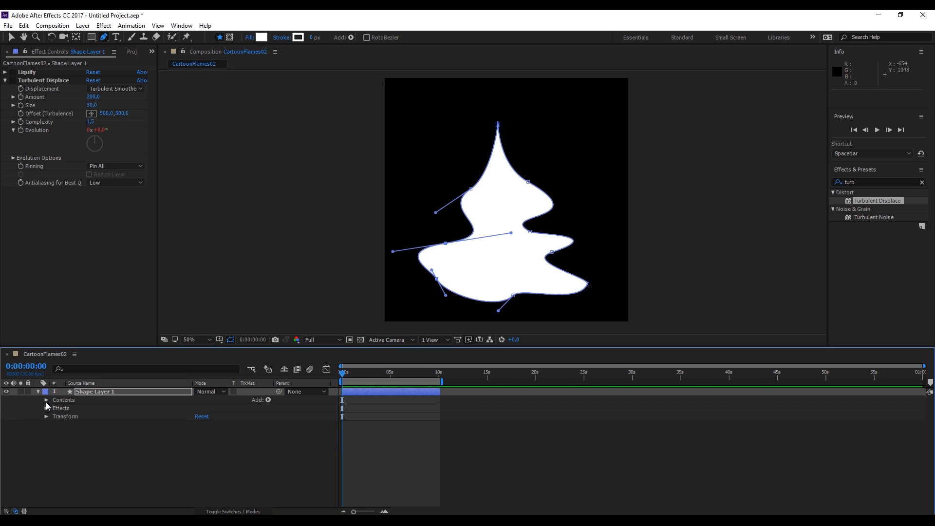
left_click(47, 400)
left_click(54, 409)
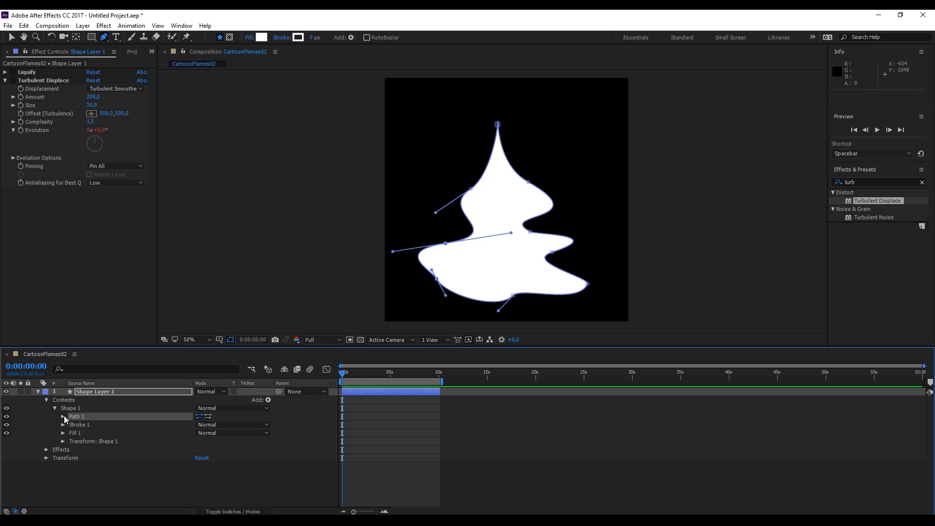
left_click(63, 415)
left_click(80, 425)
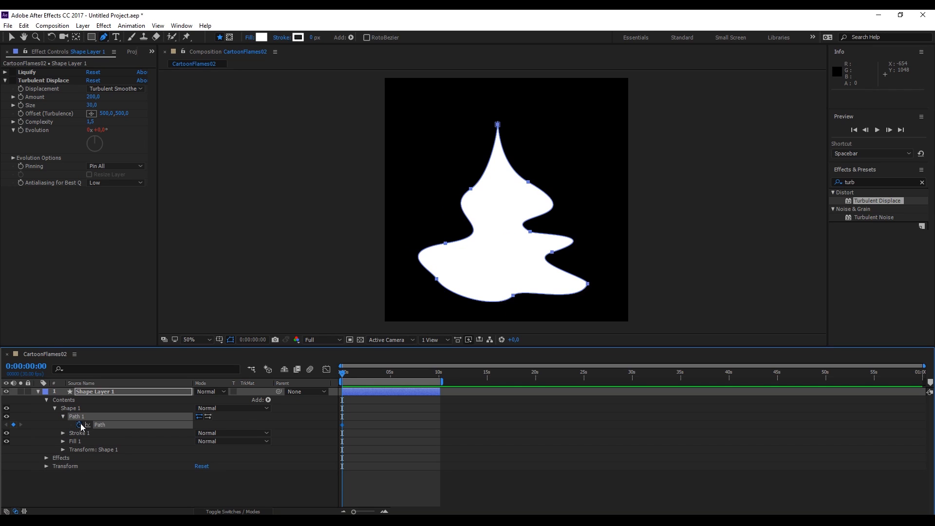
At the start of the timeline, reshape the flame path by moving its vertices and handles
left_click_drag(437, 278, 426, 286)
left_click_drag(445, 243, 461, 252)
left_click_drag(513, 295, 513, 300)
left_click_drag(587, 284, 604, 283)
left_click_drag(361, 373, 342, 373)
left_click_drag(497, 125, 504, 149)
left_click_drag(470, 188, 497, 204)
left_click_drag(530, 232, 536, 236)
left_click_drag(552, 252, 562, 263)
mouse_move(527, 182)
left_mouse_down()
mouse_move(543, 194)
mouse_move(528, 194)
left_mouse_up()
left_click_drag(426, 286, 420, 289)
left_click_drag(604, 283, 607, 286)
left_click_drag(562, 263, 558, 257)
Go to 10 seconds and reshape the flame path into a second keyframe by moving vertices and handles
left_click(438, 373)
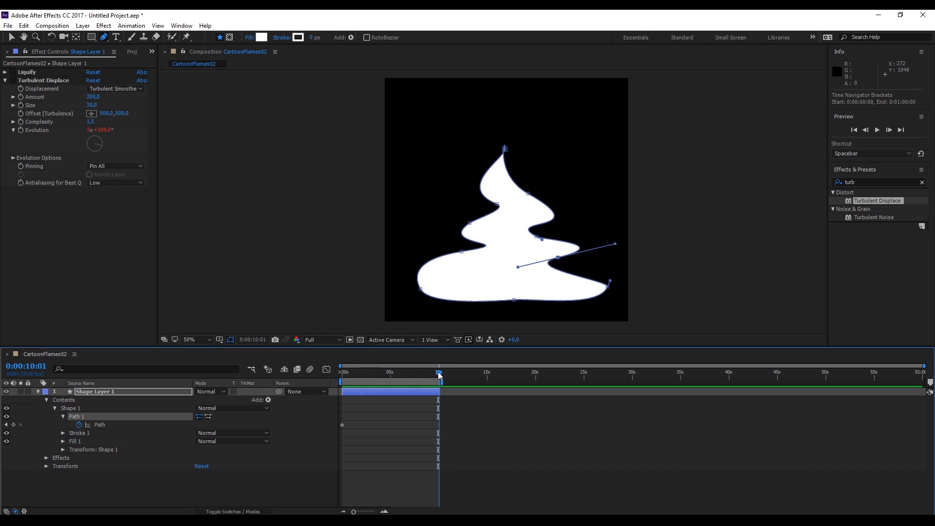
left_click_drag(504, 149, 501, 139)
left_click_drag(497, 204, 489, 198)
left_click_drag(461, 252, 441, 256)
left_click_drag(469, 223, 460, 217)
left_click_drag(536, 237, 517, 239)
left_click_drag(558, 257, 573, 263)
left_click_drag(631, 250, 631, 260)
left_click_drag(527, 194, 545, 195)
left_click_drag(518, 239, 551, 238)
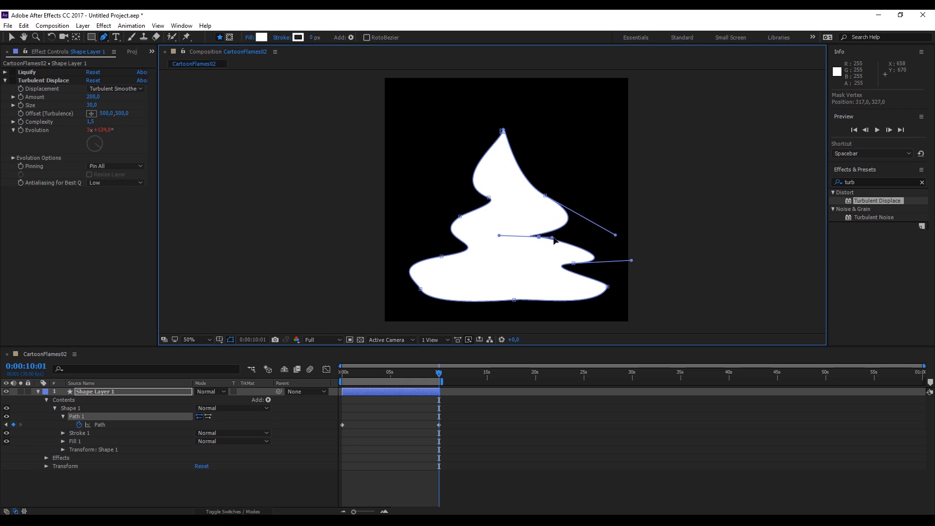
left_click_drag(607, 286, 612, 286)
left_click_drag(502, 131, 501, 113)
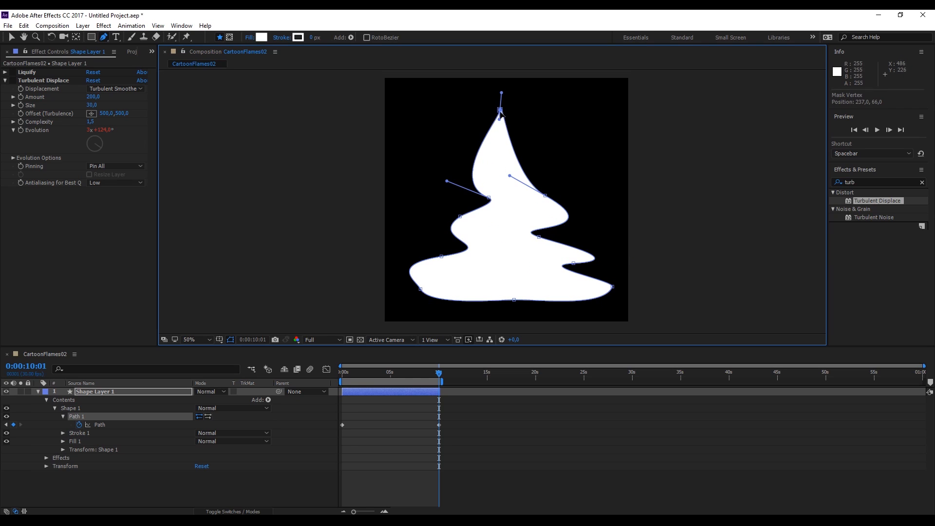
left_click_drag(475, 158, 507, 186)
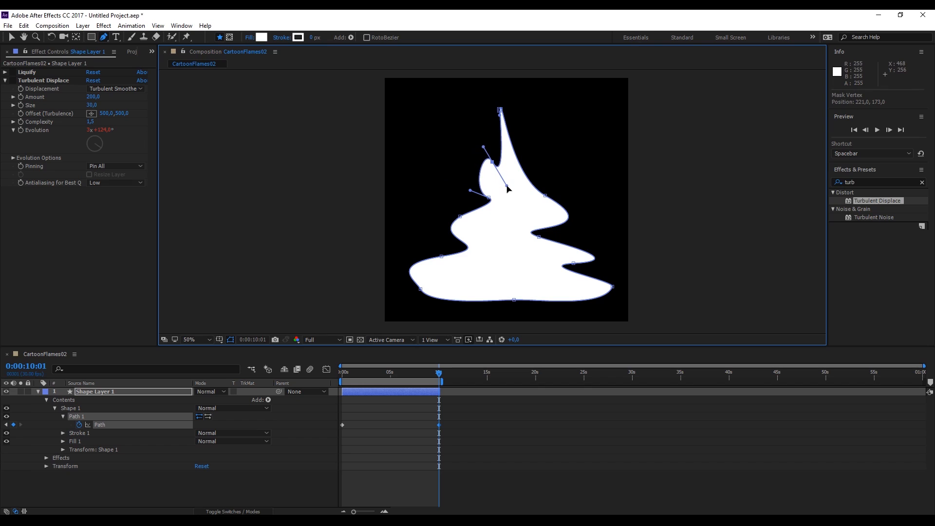
left_click_drag(537, 216, 518, 208)
left_click_drag(420, 289, 434, 303)
left_click_drag(513, 300, 515, 301)
left_click_drag(612, 286, 619, 270)
Return to the start of the timeline and preview the animation
left_click_drag(435, 376, 318, 381)
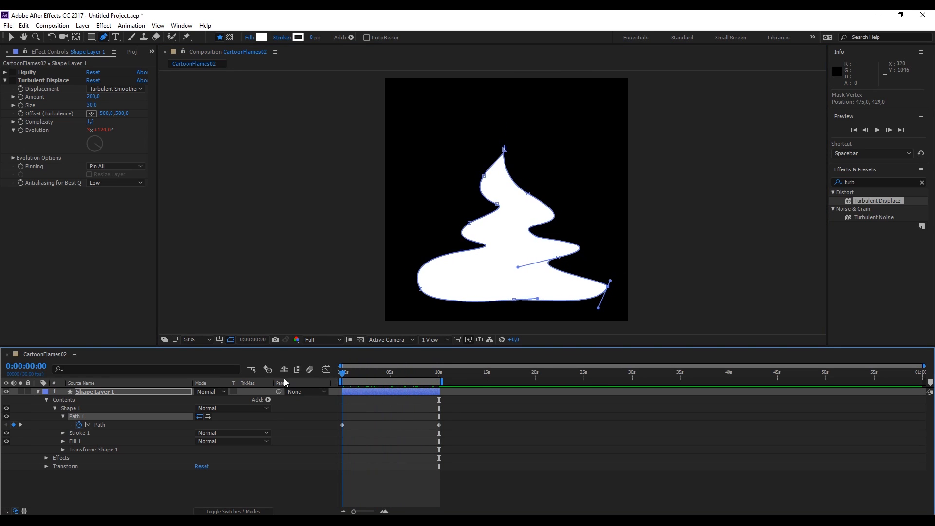
key("space")
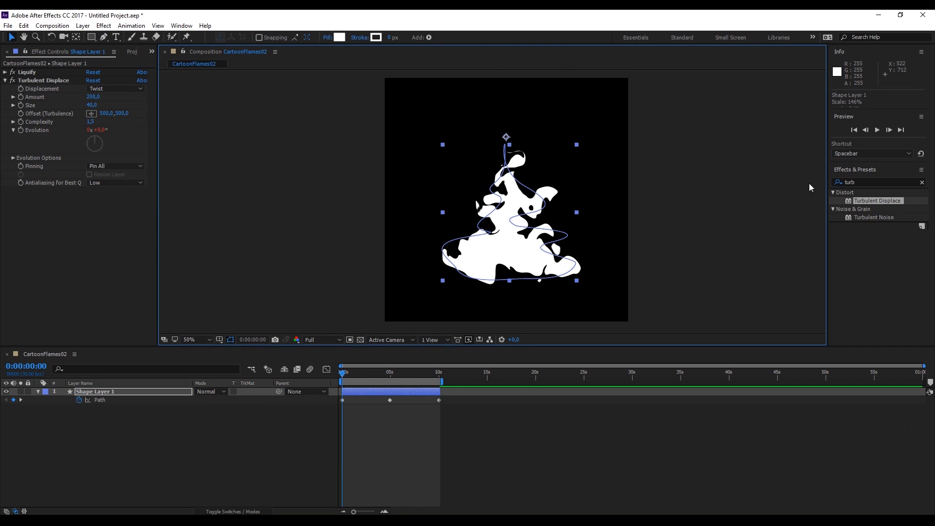
Search the effects for glow, apply Glow to the shape layer and set its Glow Radius to 20
left_click(857, 169)
left_click(872, 169)
left_click_drag(864, 182, 765, 181)
type("glow")
left_click_drag(868, 276, 103, 393)
scroll(535, 258, "up", 2)
scroll(535, 258, "down", 2)
left_click(6, 81)
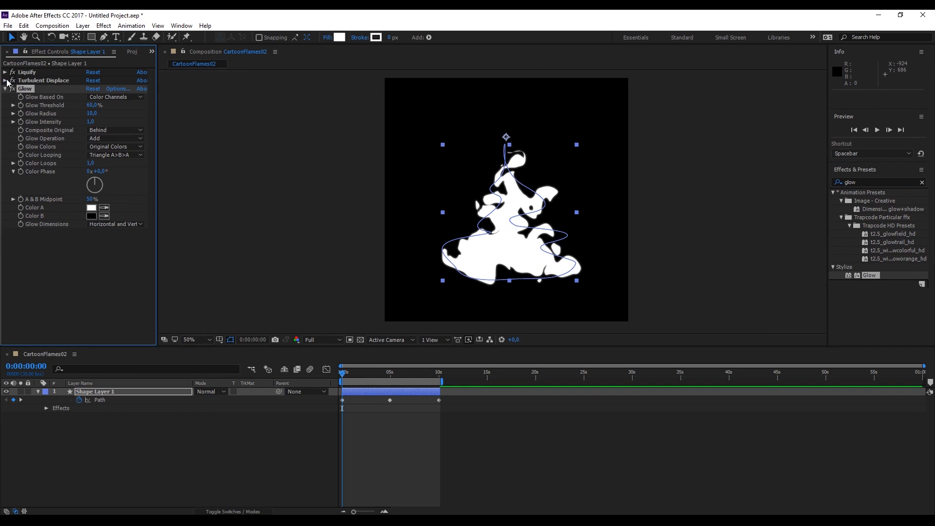
left_click_drag(96, 117, 99, 116)
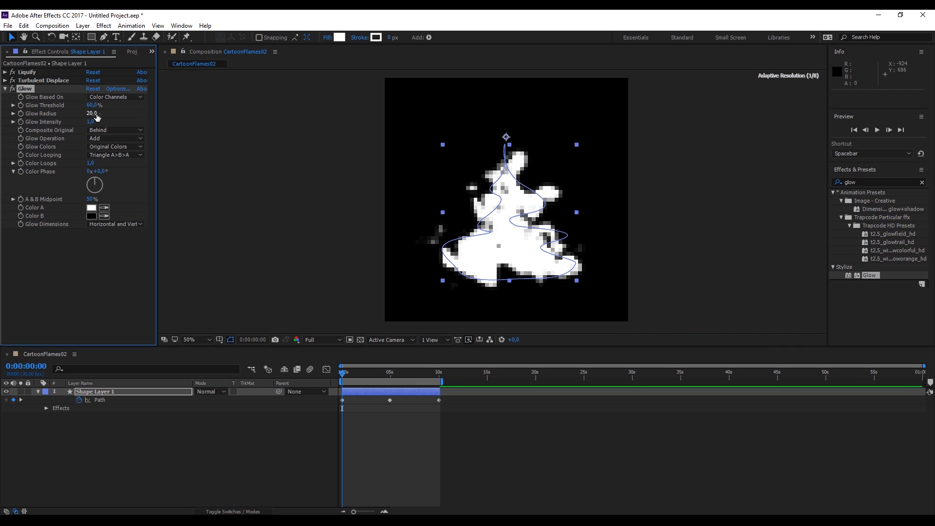
Set the shape's fill color to orange E58641
left_click(338, 38)
left_click(720, 281)
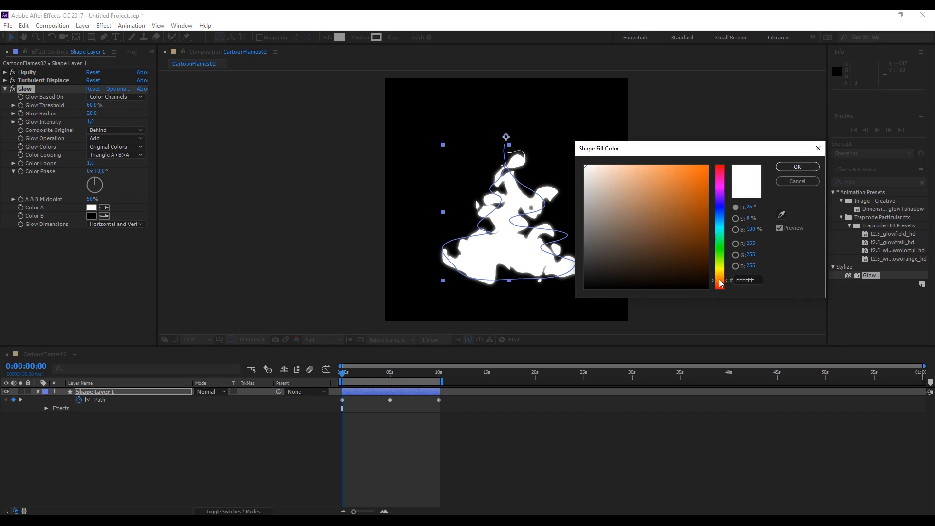
left_click(678, 211)
left_click(680, 180)
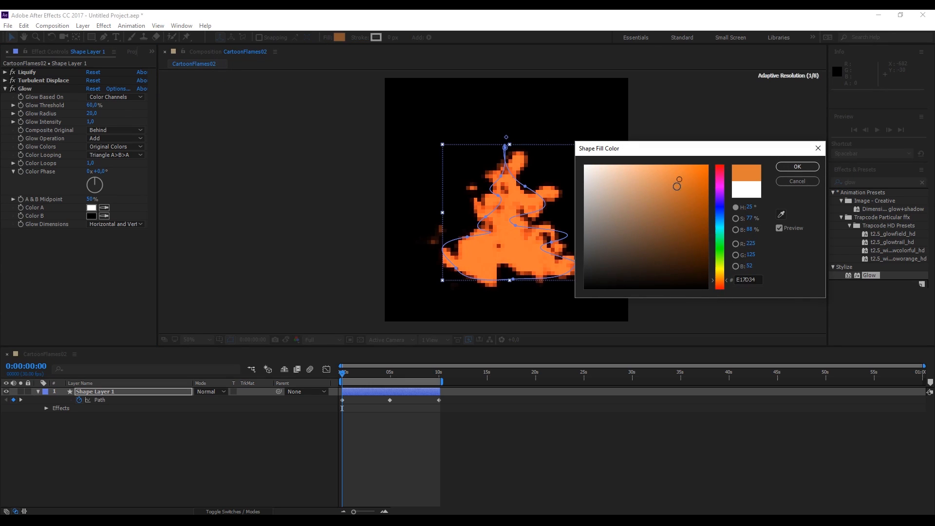
left_click_drag(661, 150, 723, 110)
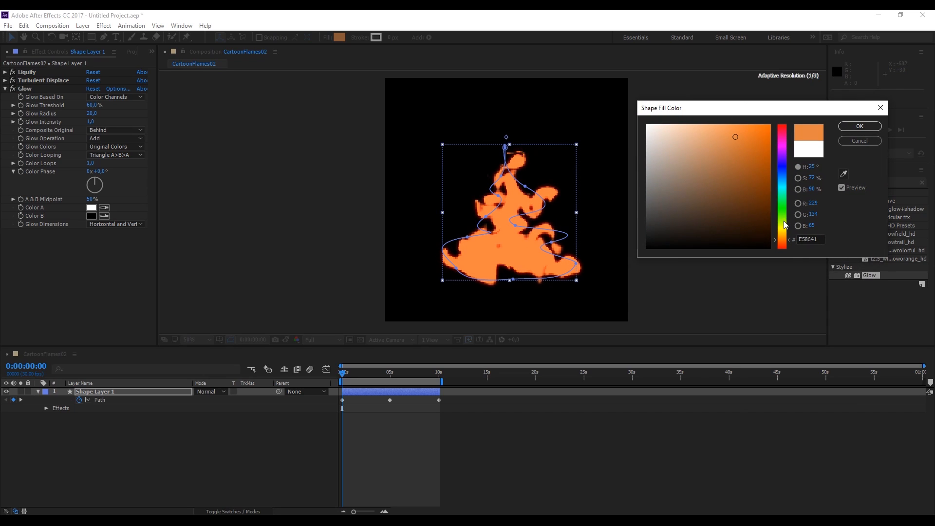
left_click(859, 126)
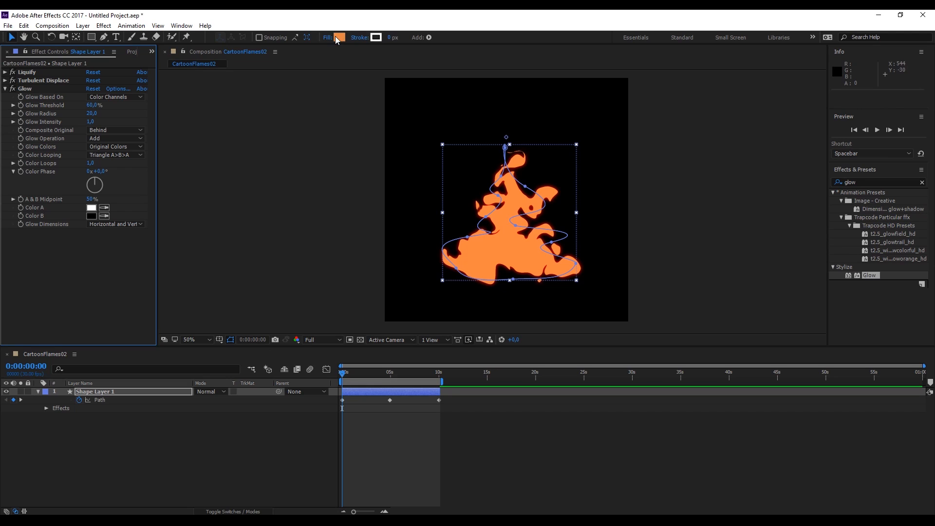
Search the effects for gradient, apply 4-Color Gradient to the layer and collapse the Glow controls
left_click(844, 195)
key("ctrl+f")
type("grad")
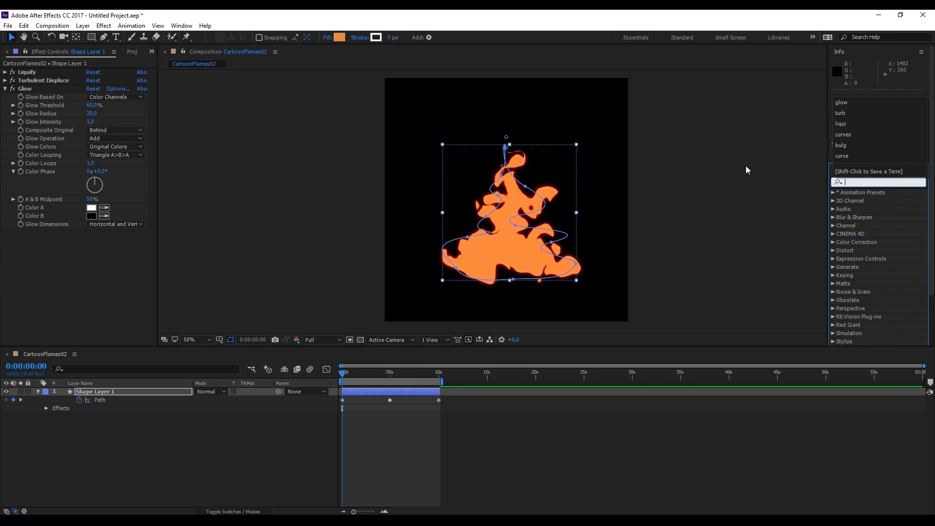
type("ien")
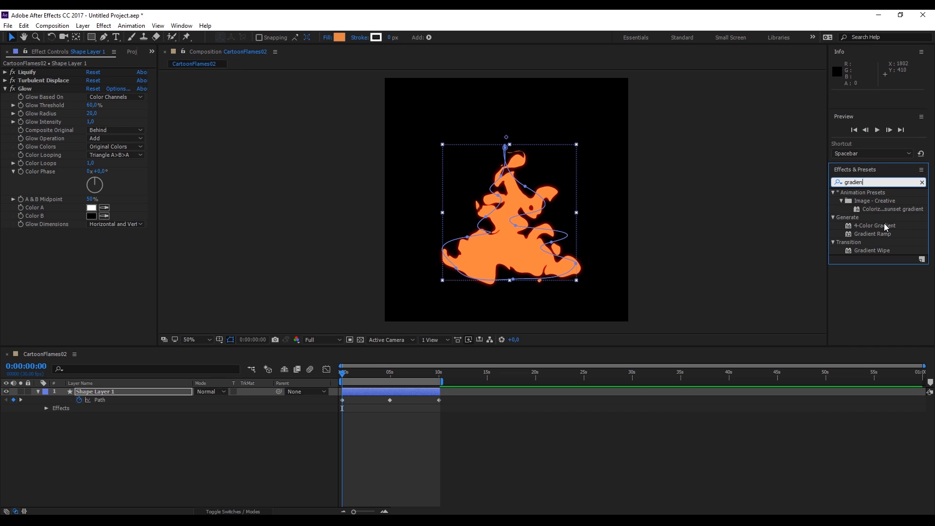
left_click_drag(885, 227, 84, 253)
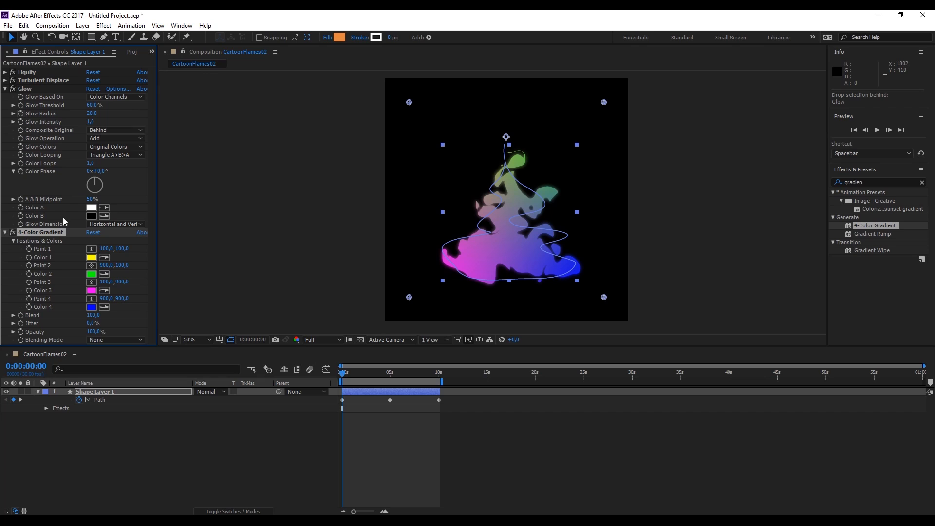
left_click(94, 261)
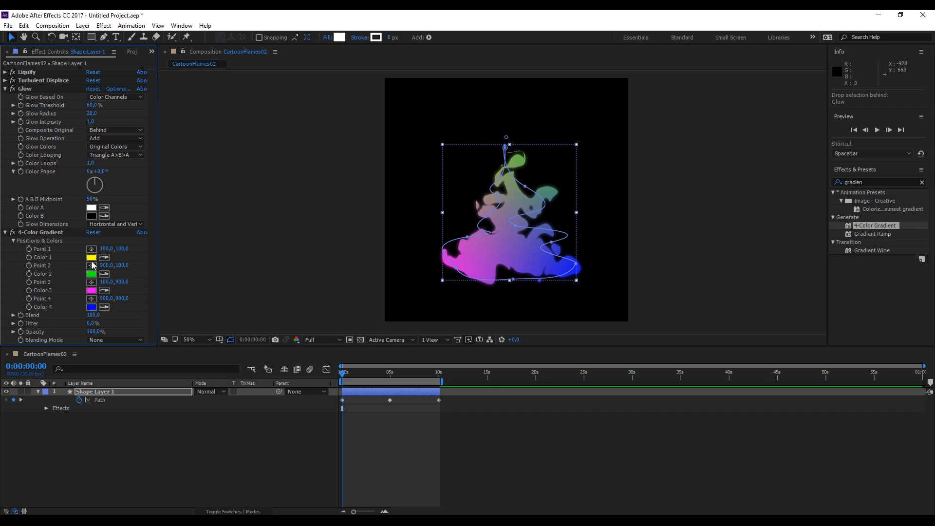
left_click(4, 89)
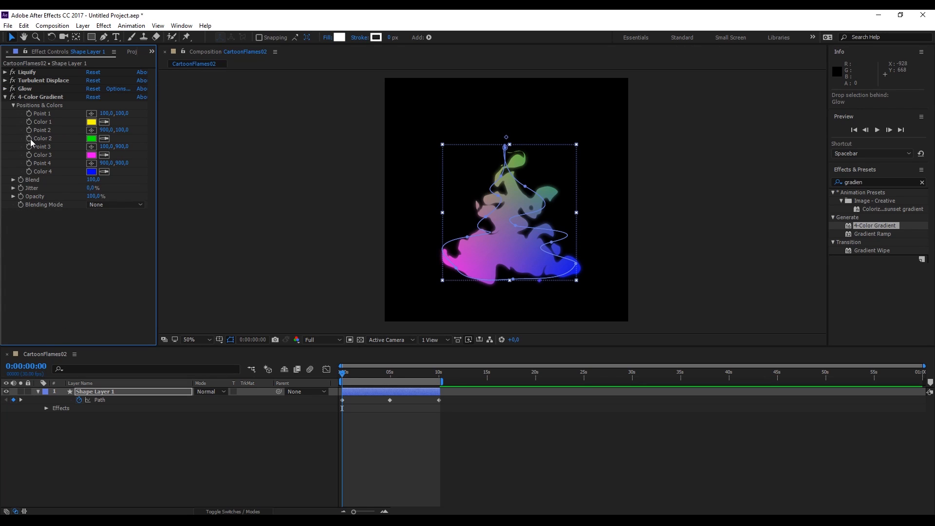
Reposition the four 4-Color Gradient points up the flame's vertical center, from its base to its tip
left_click(90, 114)
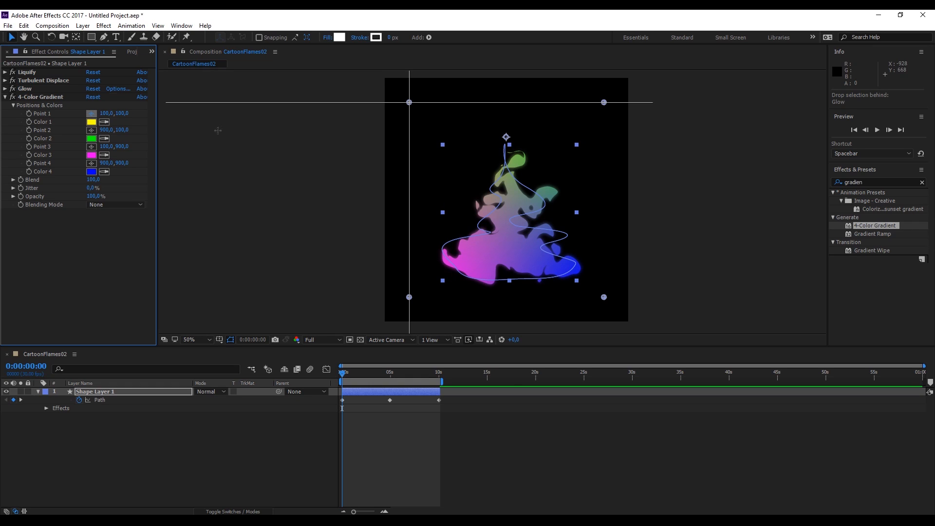
left_click(513, 258)
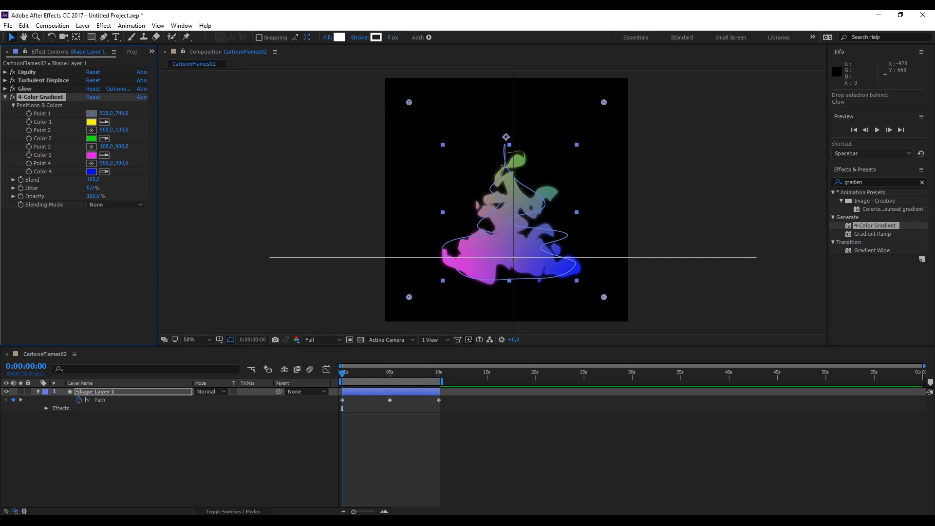
left_click(514, 264)
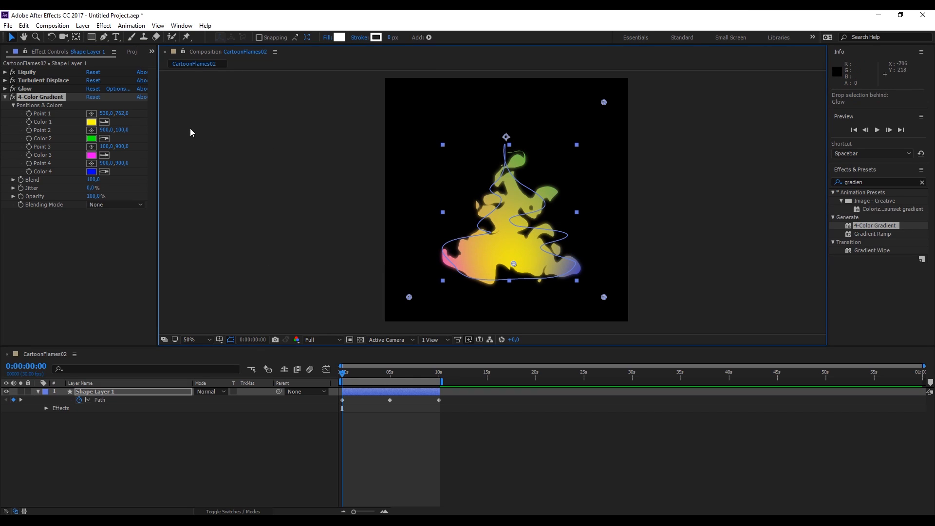
left_click(90, 130)
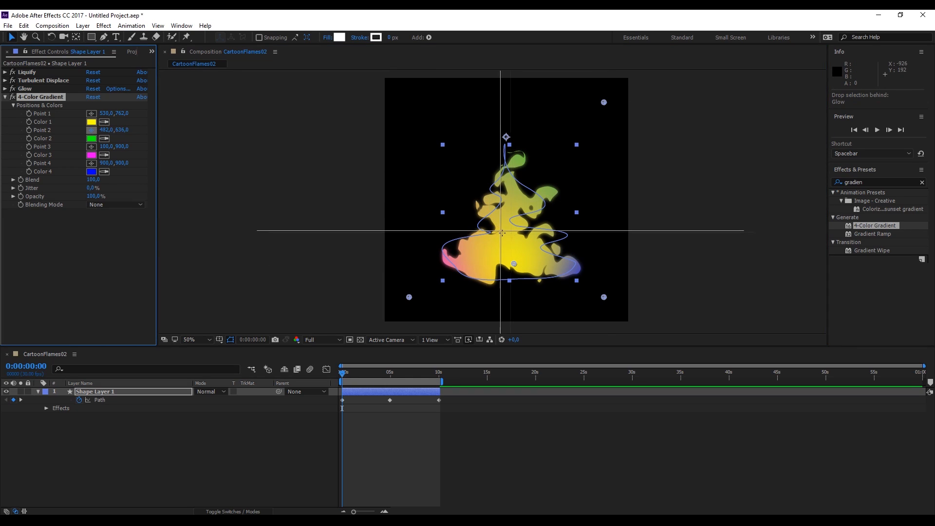
left_click(512, 236)
left_click(91, 147)
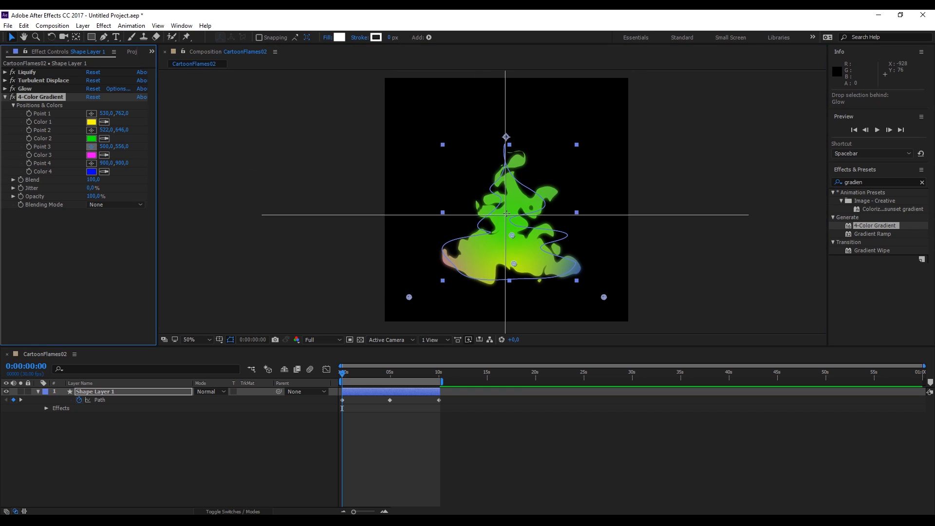
left_click(511, 207)
left_click(91, 163)
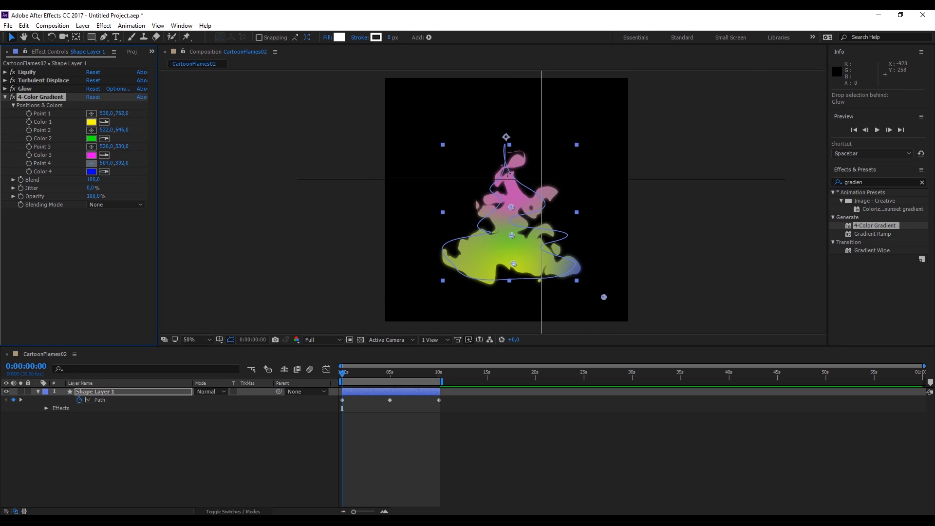
left_click(508, 170)
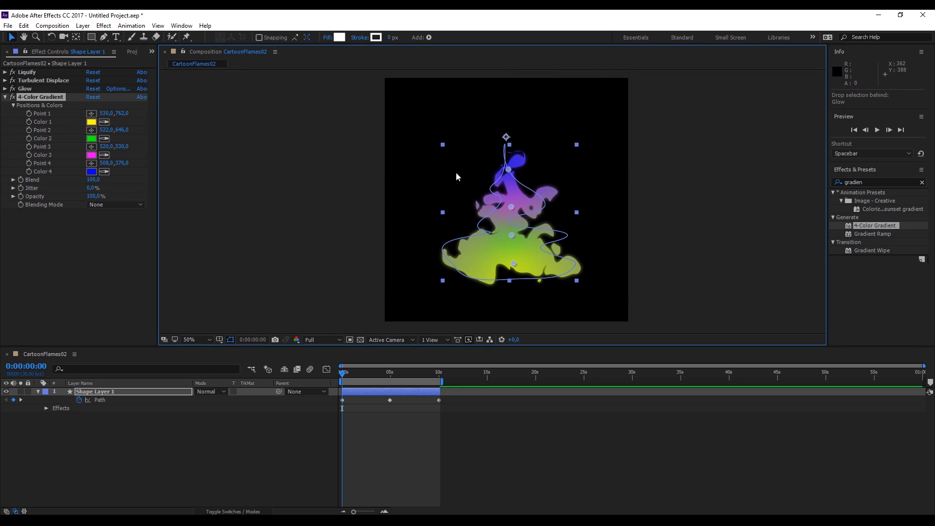
Set the gradient's Color 1 to red-orange F1492D and Color 2 to orange FF7E00
left_click(91, 122)
left_click(782, 244)
left_click(747, 131)
left_click(785, 248)
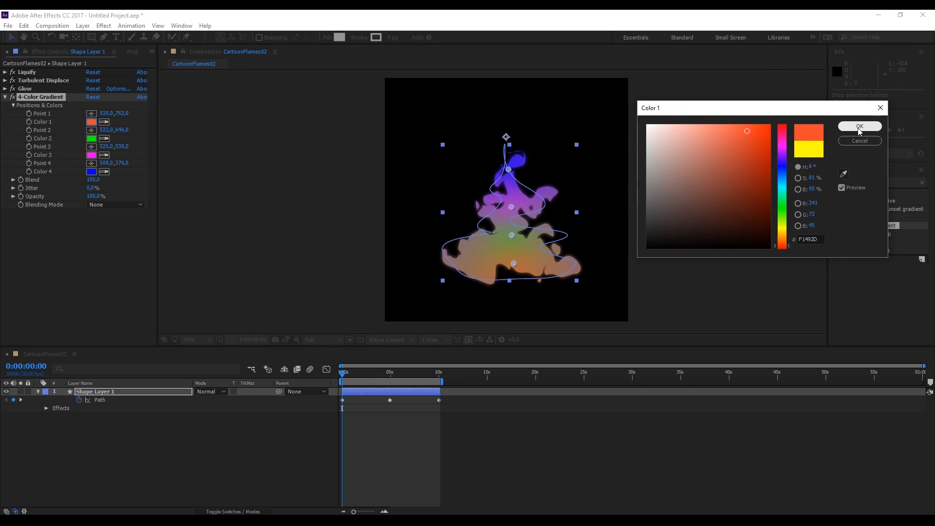
left_click(860, 126)
left_click(91, 139)
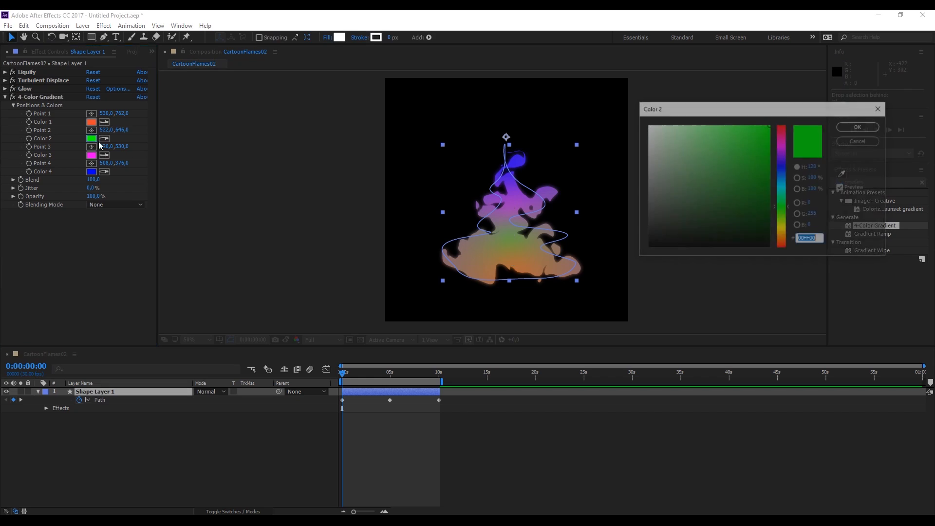
left_click(782, 242)
left_click_drag(782, 241, 779, 239)
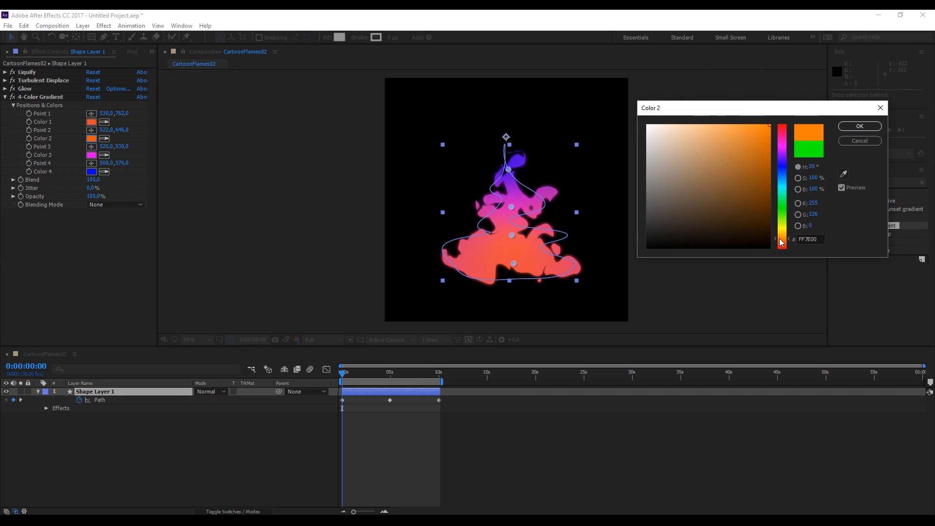
left_click(859, 126)
Set the gradient's Color 3 to DBB623 and Color 4 to yellow E4D926
left_click(91, 154)
left_click(782, 233)
left_click(751, 141)
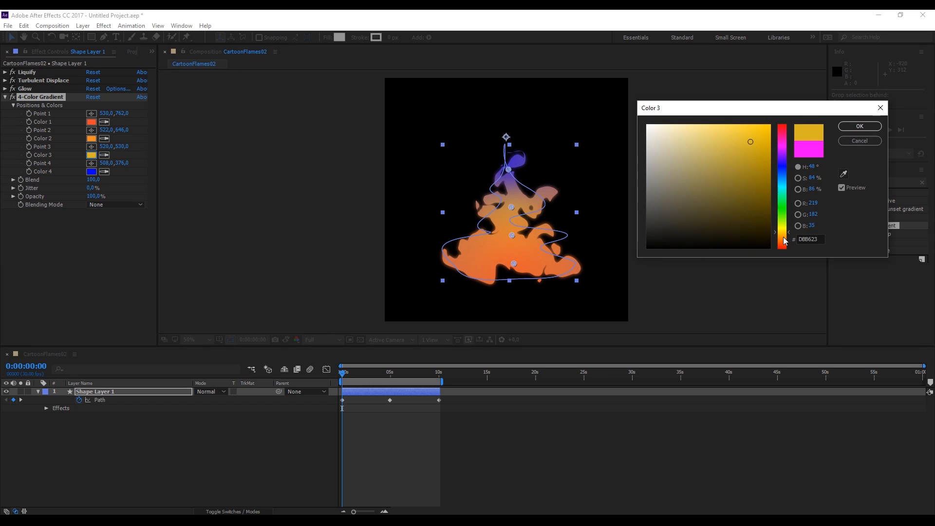
left_click(783, 237)
left_click(859, 126)
left_click(92, 171)
left_click_drag(782, 233, 780, 229)
left_click(750, 138)
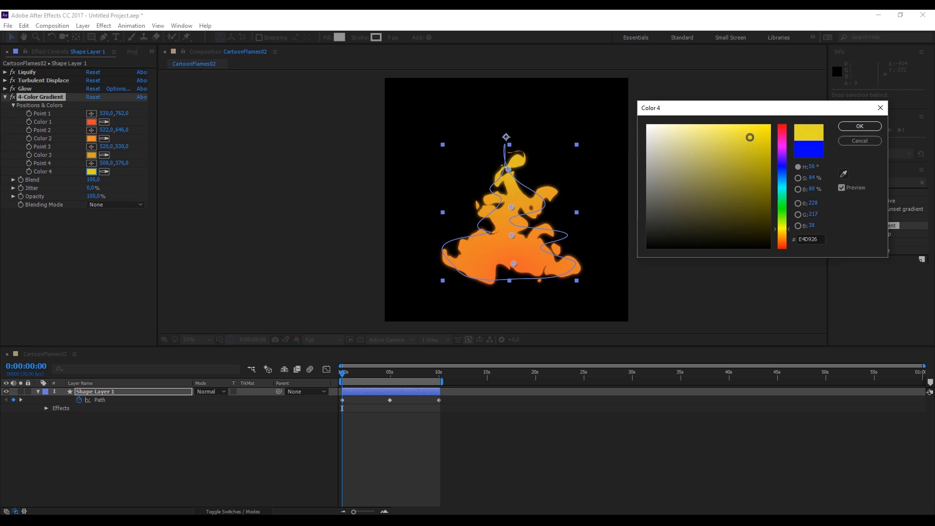
left_click(859, 126)
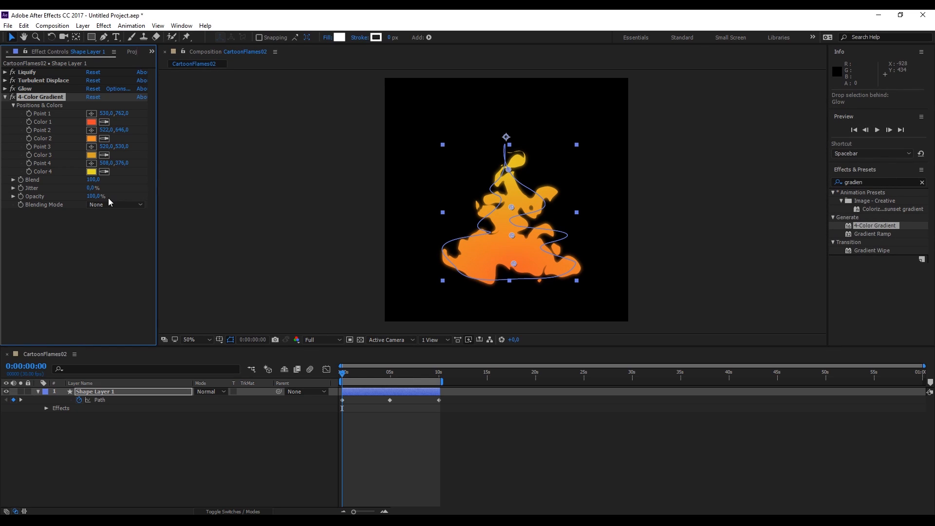
Set the gradient's Blend to 82, Jitter to 23.4% and Blending Mode to Color Dodge
left_click_drag(93, 182, 49, 186)
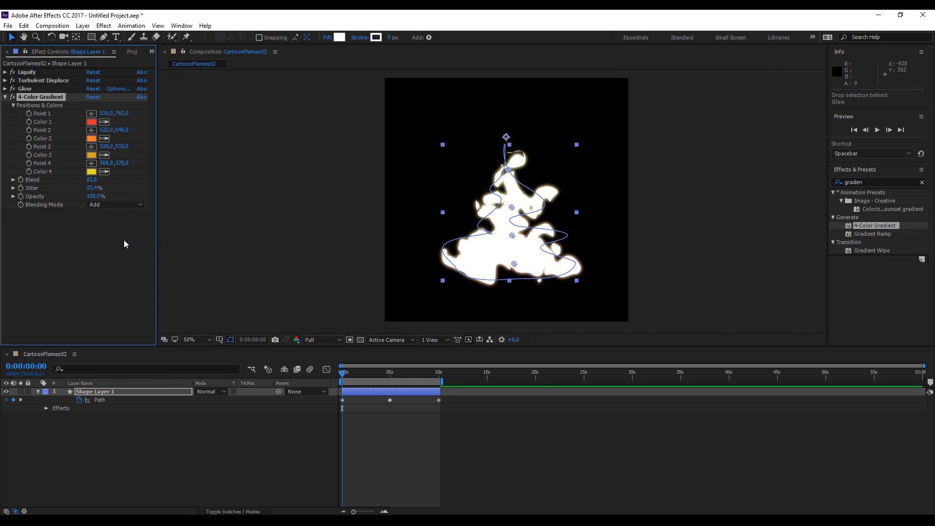
left_click(110, 205)
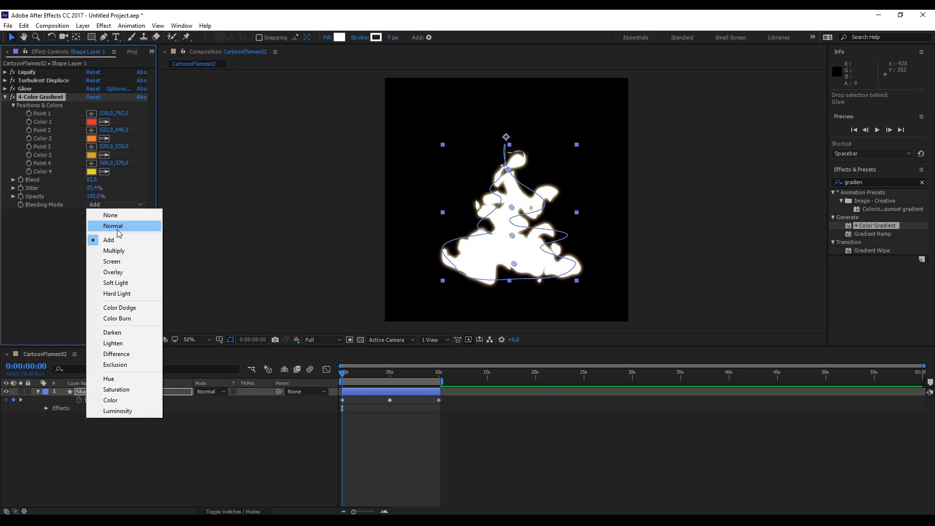
left_click(123, 308)
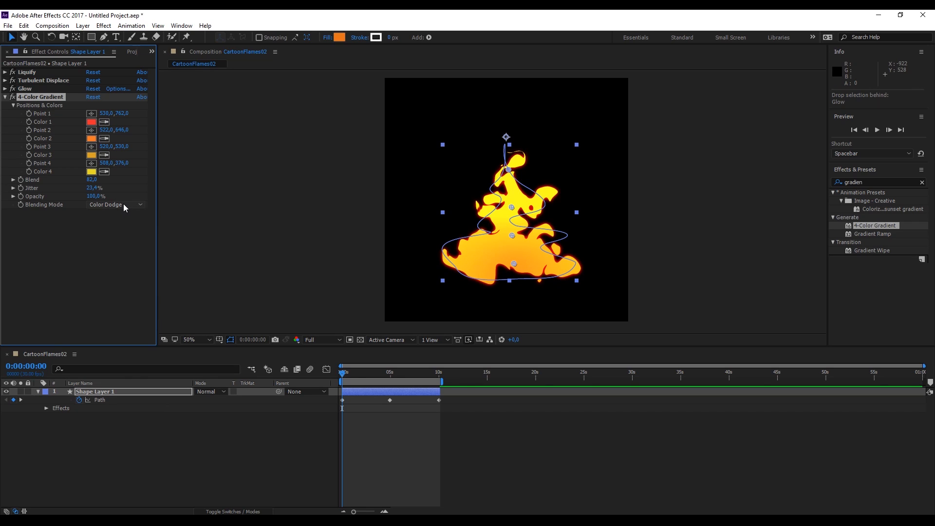
Zoom in to inspect the colored flame up close
key("period")
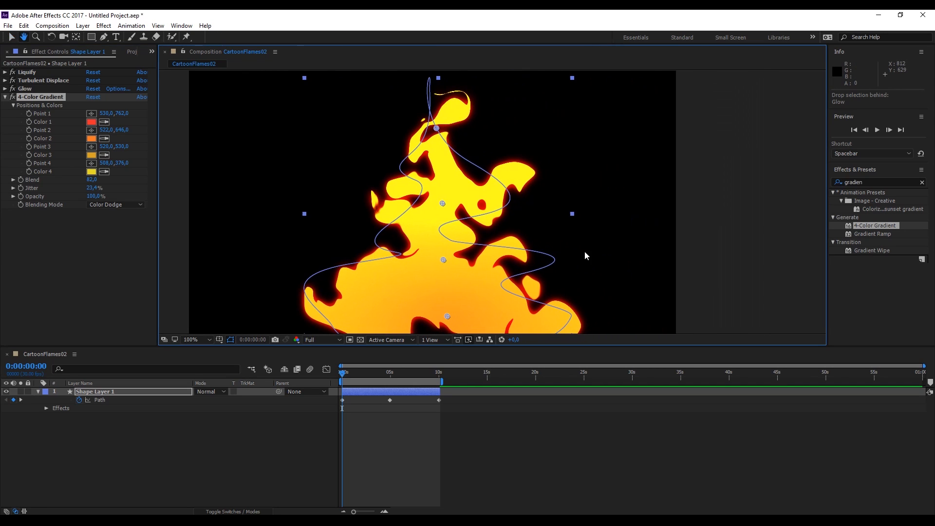
left_click(669, 190)
key("comma")
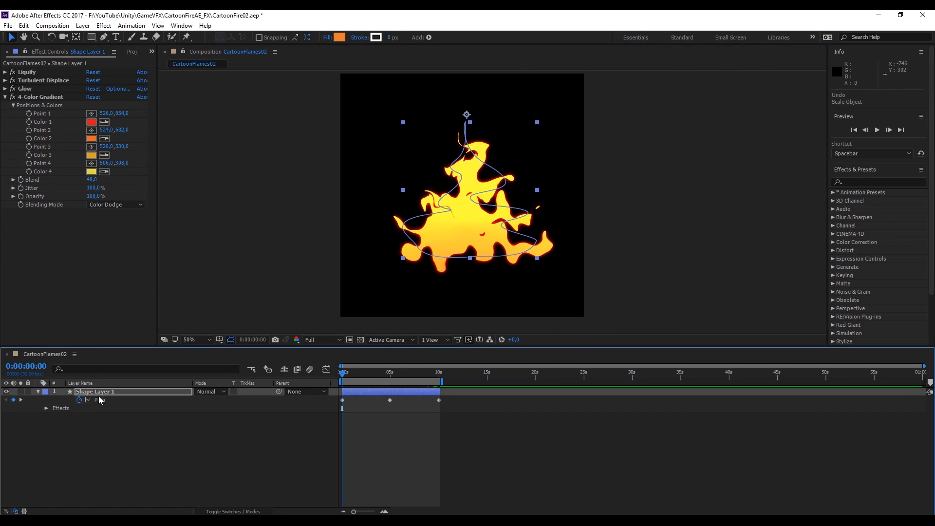
Move the shape layer's anchor point to 0,413 and its position to 518,788 so it pivots at the base
left_click(44, 396)
left_click(39, 392)
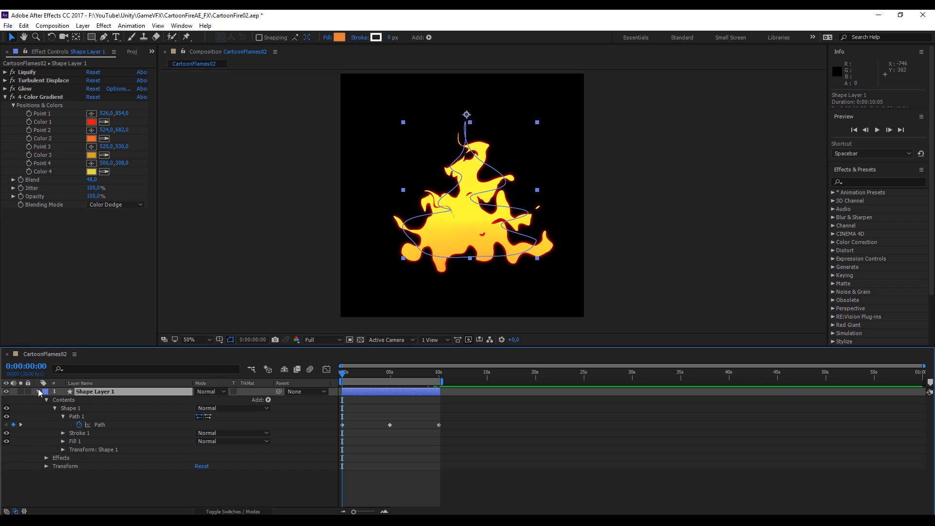
left_click(47, 400)
left_click(46, 416)
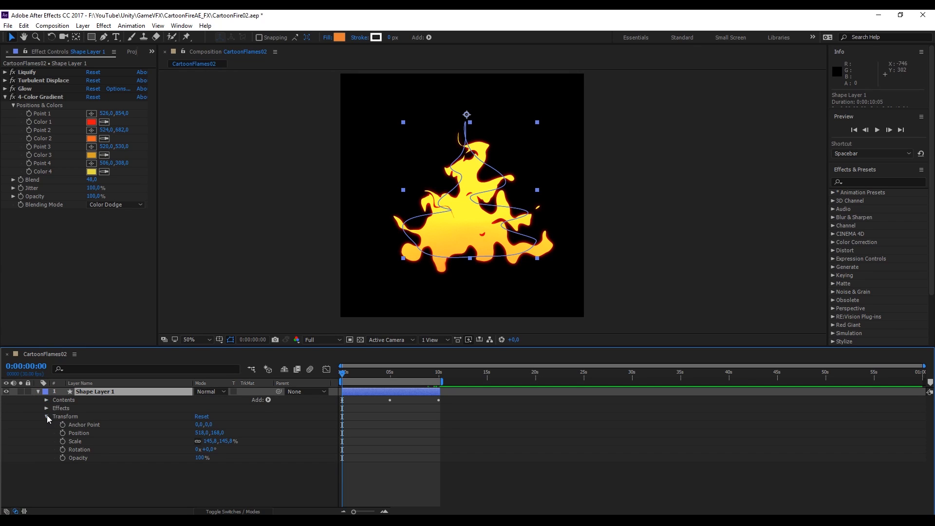
left_click_drag(201, 427, 502, 326)
left_click_drag(207, 434, 298, 419)
Extend the shape layer and work area to 20 seconds
left_click_drag(509, 408, 543, 400)
left_click_drag(444, 381, 541, 368)
left_click_drag(440, 391, 535, 383)
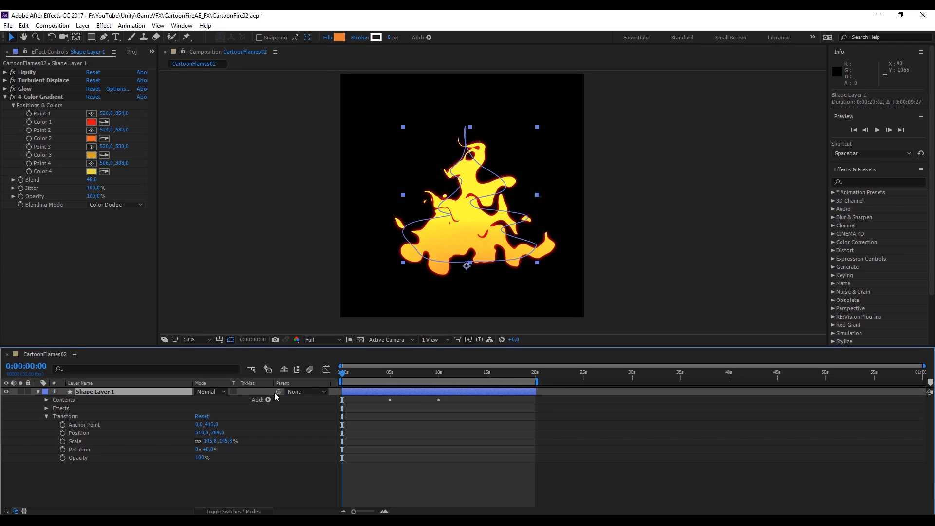
Copy the first Path keyframe and paste it at 0:00:14:28
key("u")
left_click_drag(400, 406, 369, 398)
key("ctrl+c")
left_click(486, 373)
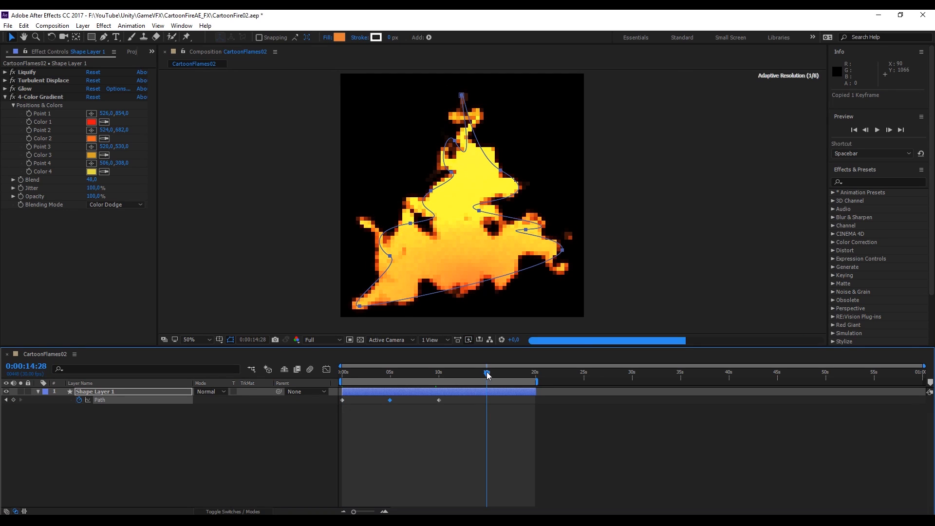
key("ctrl+v")
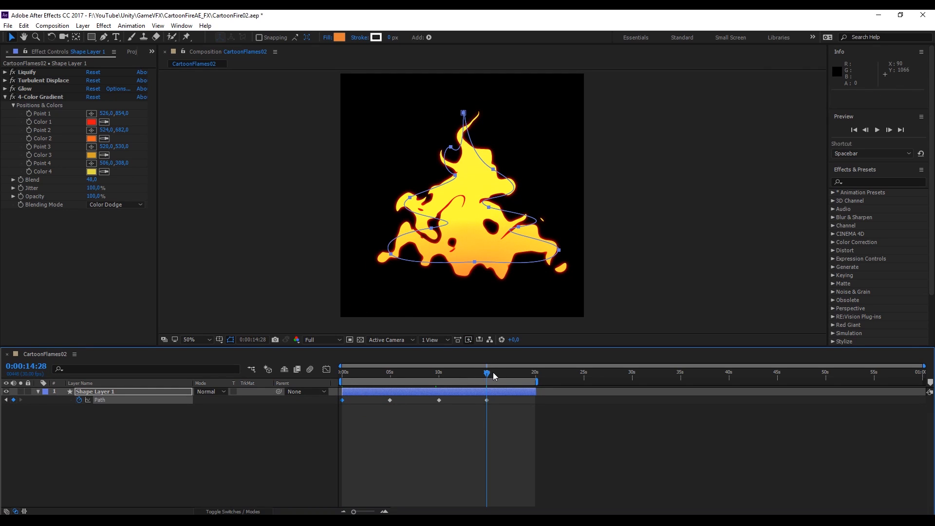
Paste the first Path keyframe again at the 20-second mark and set the work area end there
left_click_drag(492, 373, 535, 373)
key("ctrl+v")
left_click(511, 376)
left_click_drag(511, 379, 530, 380)
Preview the looping animation
key("space")
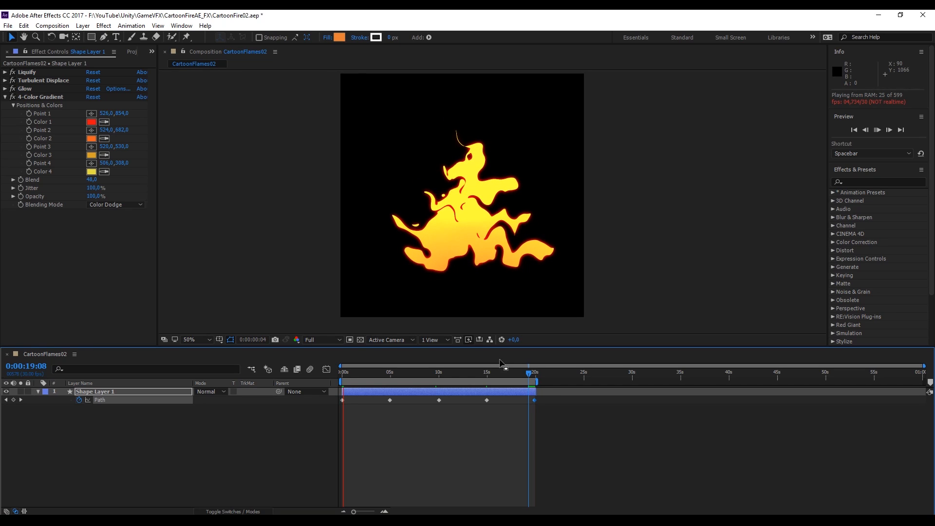
left_click(529, 374)
key("space")
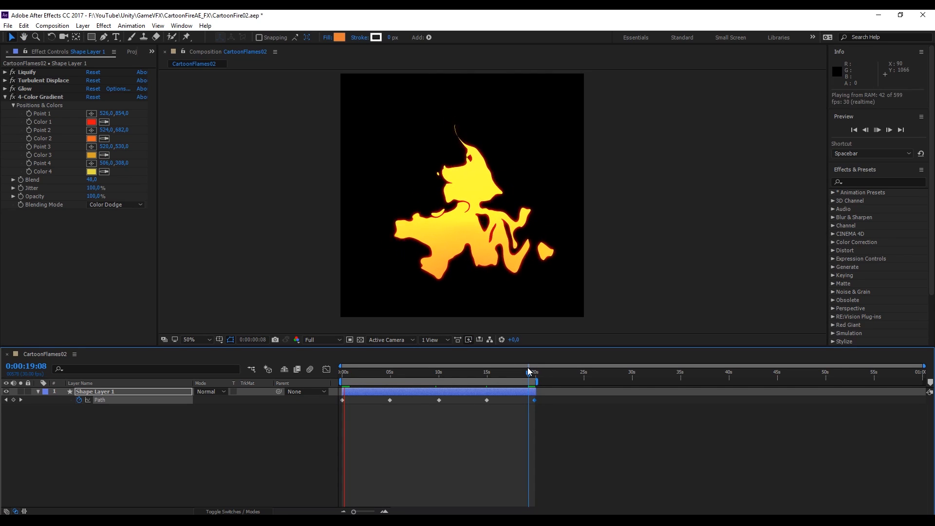
key("space")
Fine-tune the work area end at the loop point in a zoomed timeline
scroll(539, 398, "up", 10, "alt")
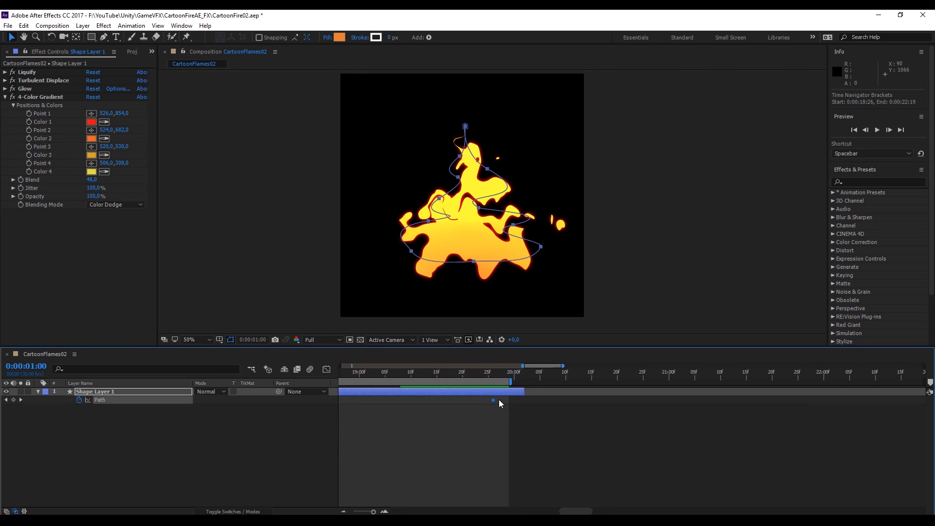
left_click_drag(515, 383, 521, 400)
scroll(519, 398, "down", 8, "alt")
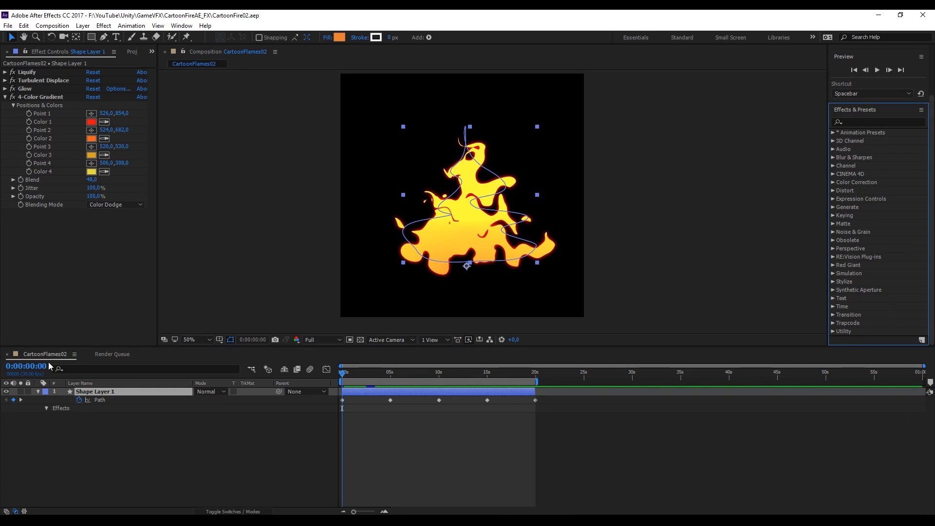
Duplicate the shape layer
right_click(112, 395)
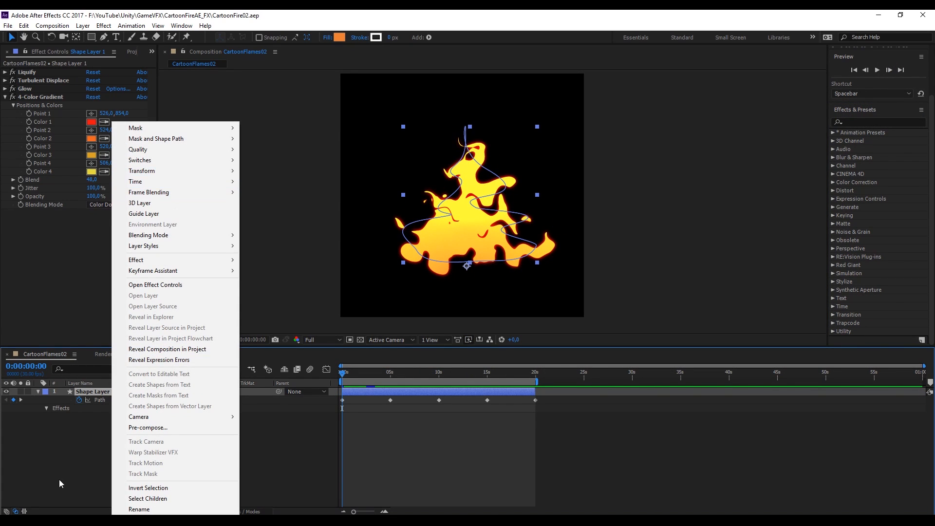
left_click(63, 460)
left_click(133, 391)
key("ctrl+d")
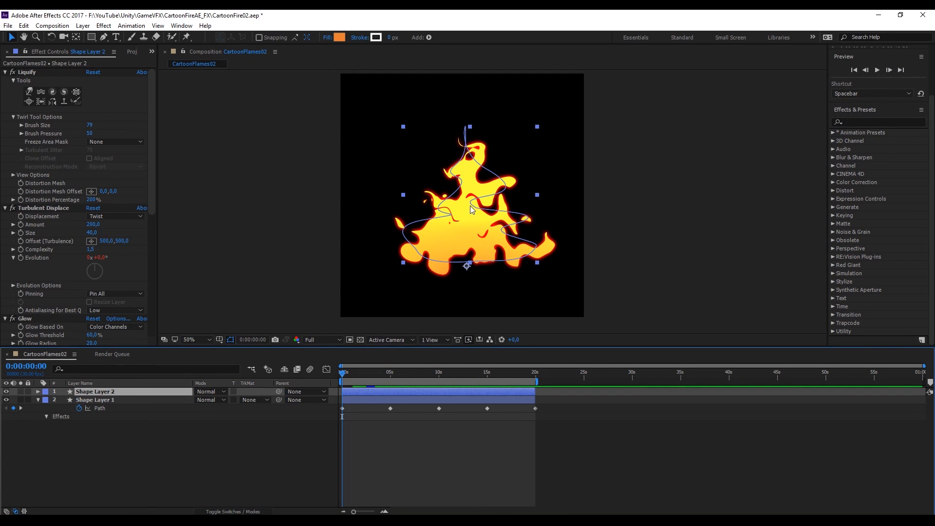
Scale the duplicated flame down so it sits inside the original flame
left_click_drag(537, 127, 501, 155)
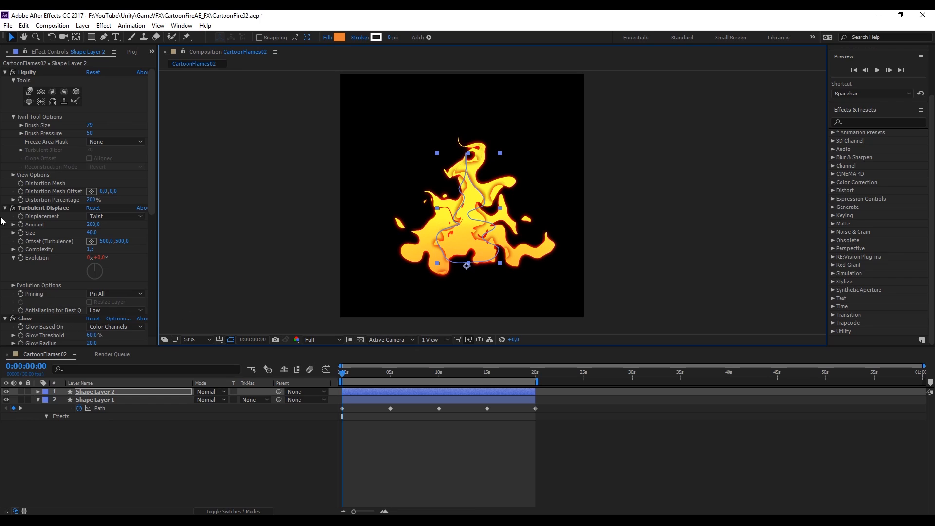
scroll(31, 330, "down", 6)
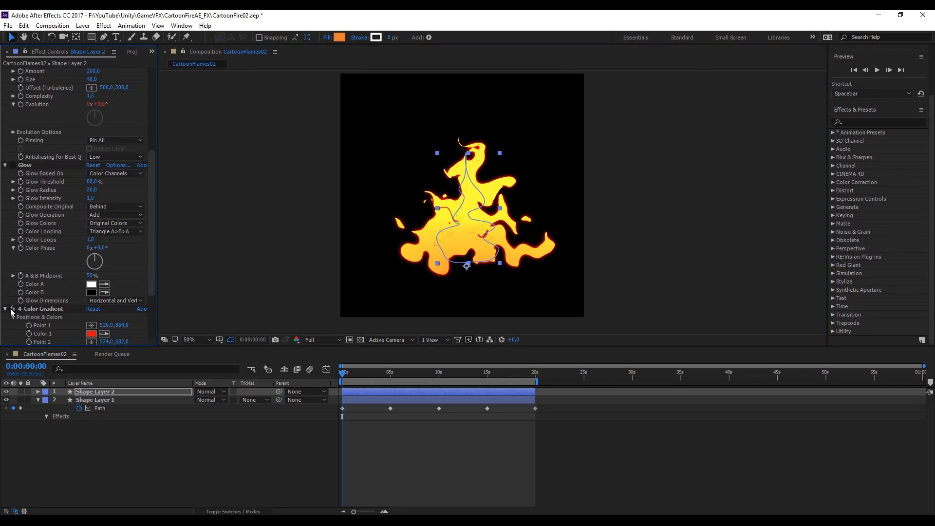
left_click(13, 310)
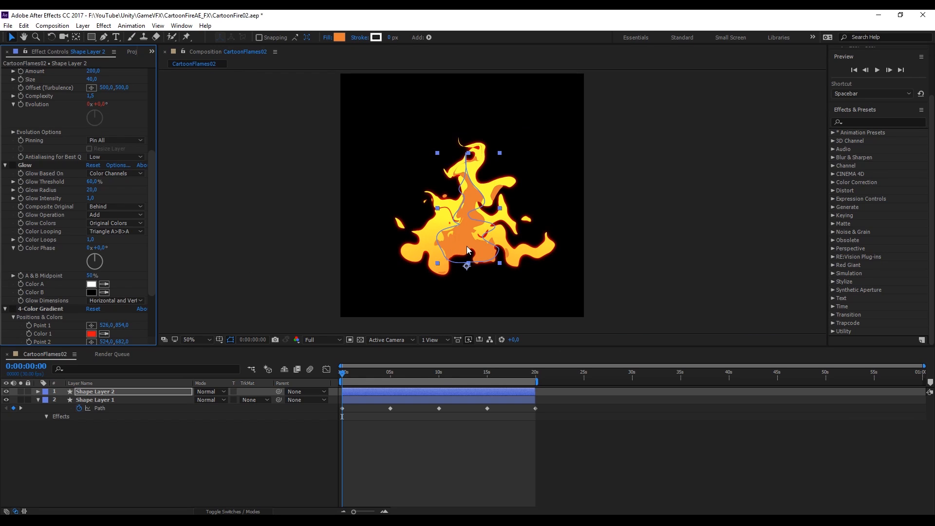
left_click_drag(502, 155, 493, 159)
left_click_drag(461, 239, 465, 233)
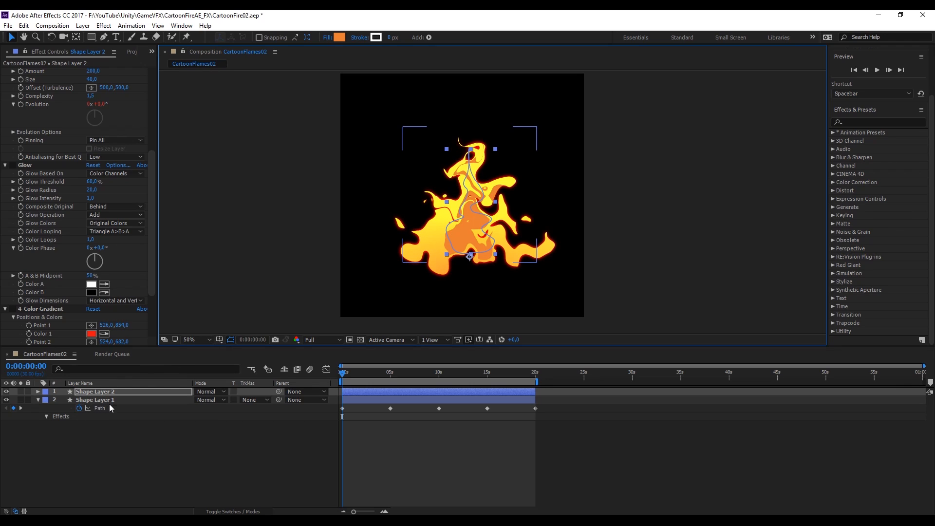
Lower the duplicate layer's opacity to 57%
left_click(38, 391)
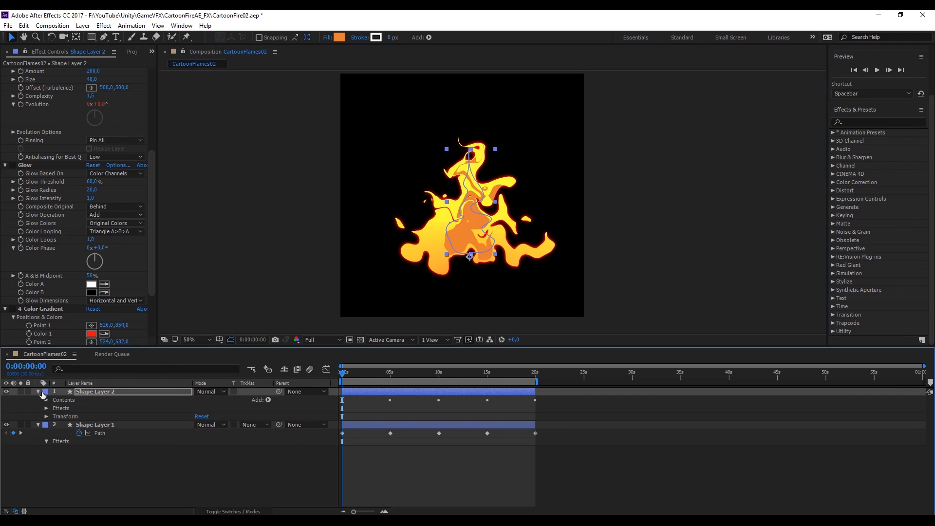
left_click(47, 417)
left_click_drag(198, 457, 183, 457)
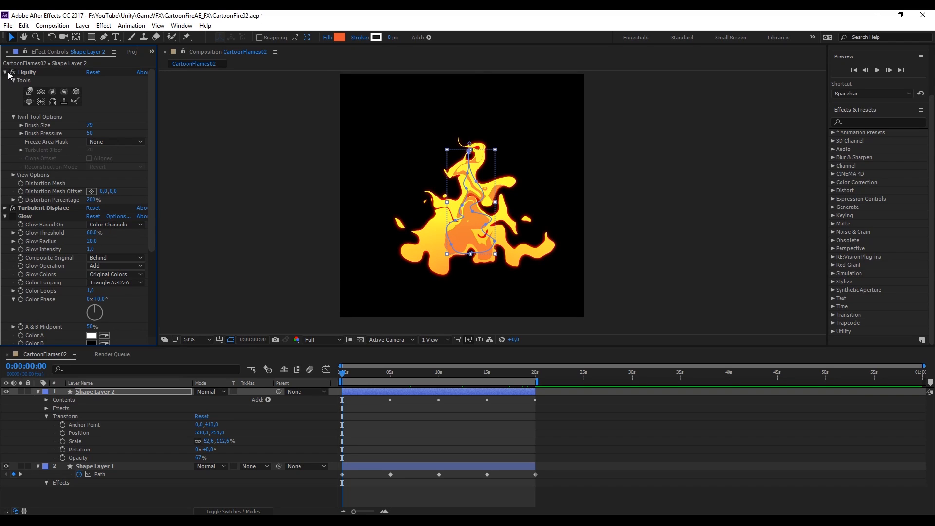
Delete the Glow effect from the duplicate layer
left_click(5, 72)
left_click(36, 92)
key("Delete")
left_click(41, 89)
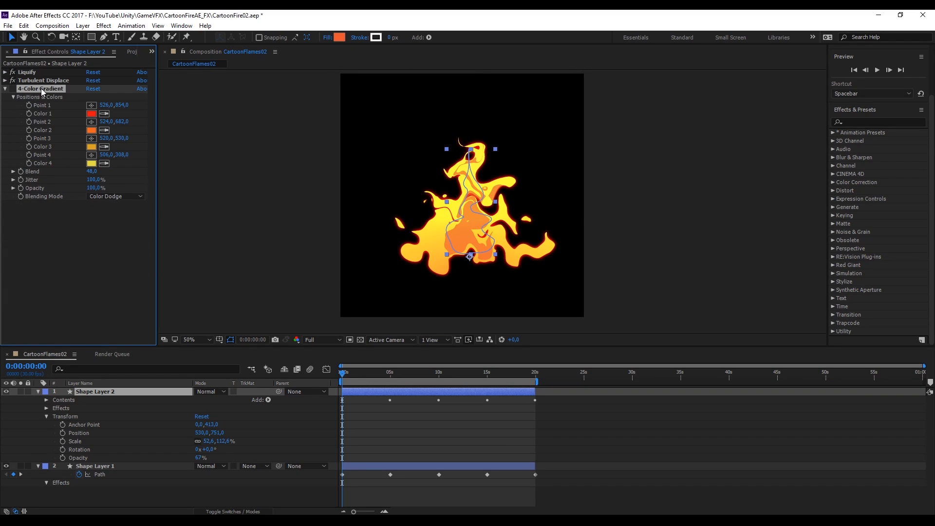
Replace the duplicate flame's 4-Color Gradient with a Gradient Ramp effect
key("Delete")
left_click(874, 122)
type("gradien")
left_click_drag(869, 235, 91, 151)
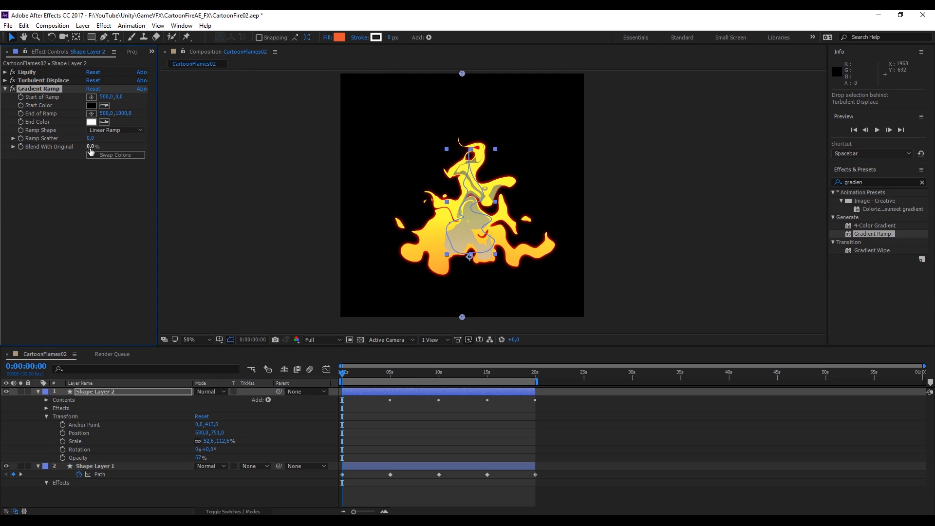
Place the ramp's start point near the flame's top and its end point near the flame's base
left_click(119, 131)
left_click(104, 140)
left_click(92, 97)
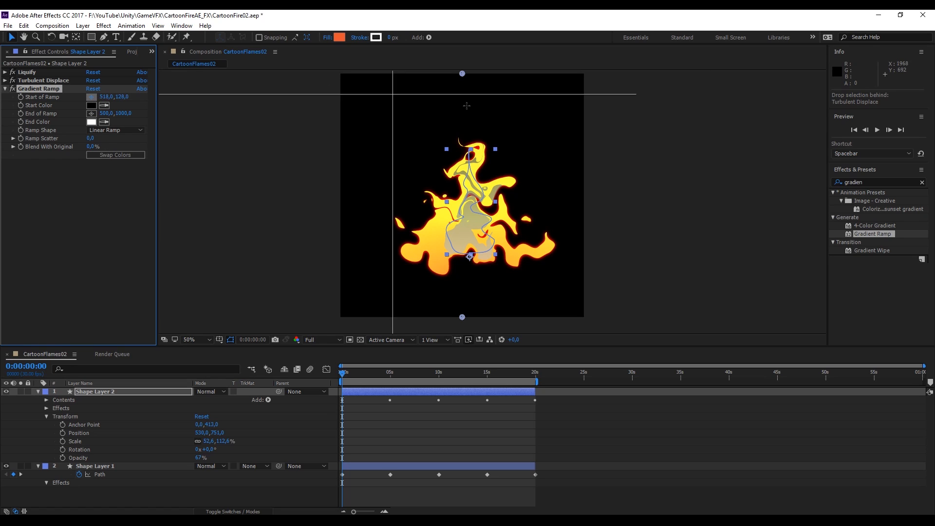
left_click(467, 135)
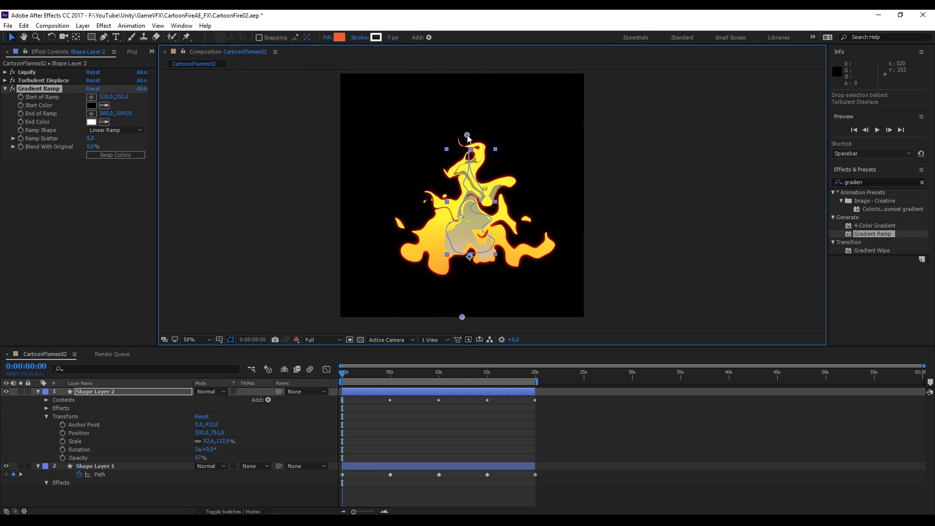
left_click(92, 113)
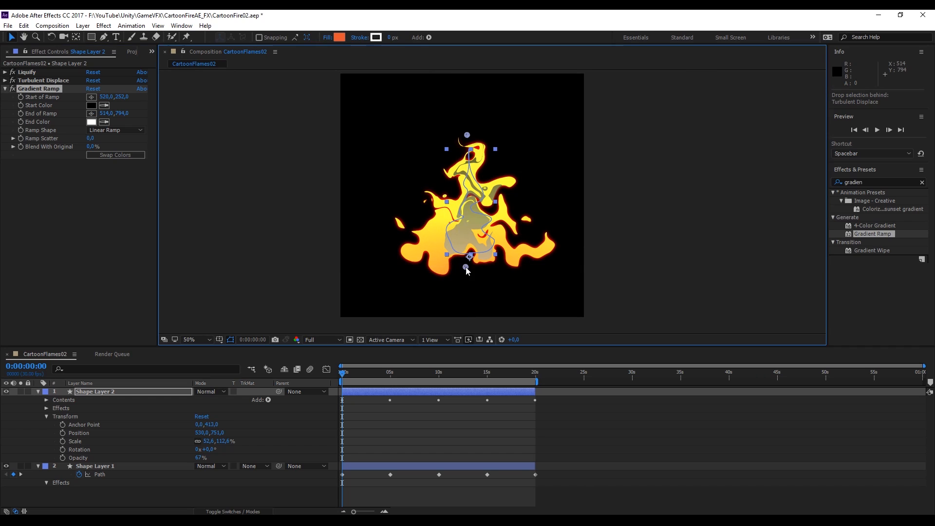
left_click(465, 267)
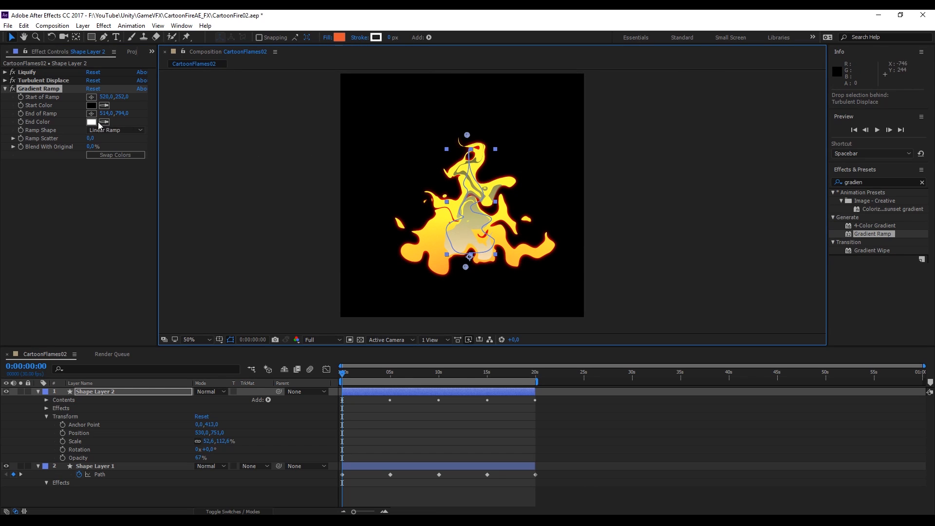
Set the ramp's End Color to orange E04F28
left_click(91, 121)
left_click(755, 142)
left_click(747, 139)
left_click(785, 244)
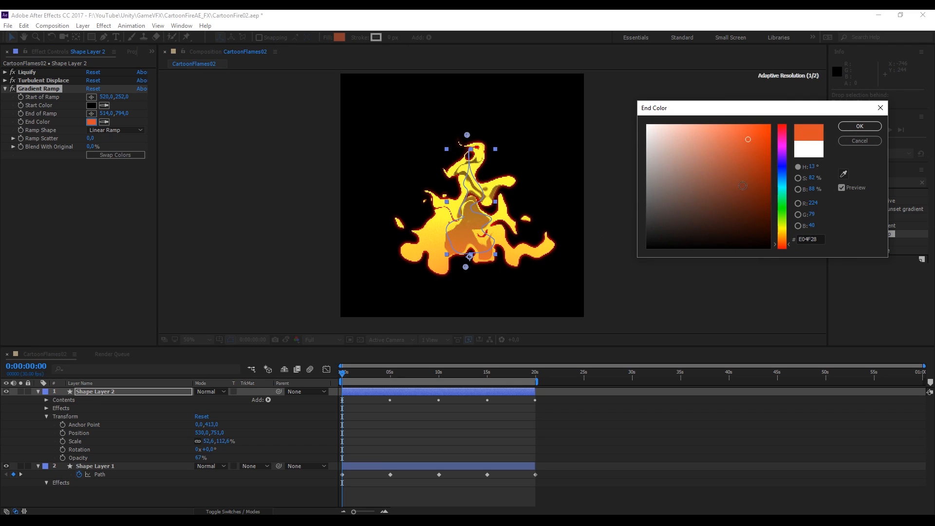
left_click(857, 126)
Set the ramp's Start Color to a bright yellow
left_click(92, 106)
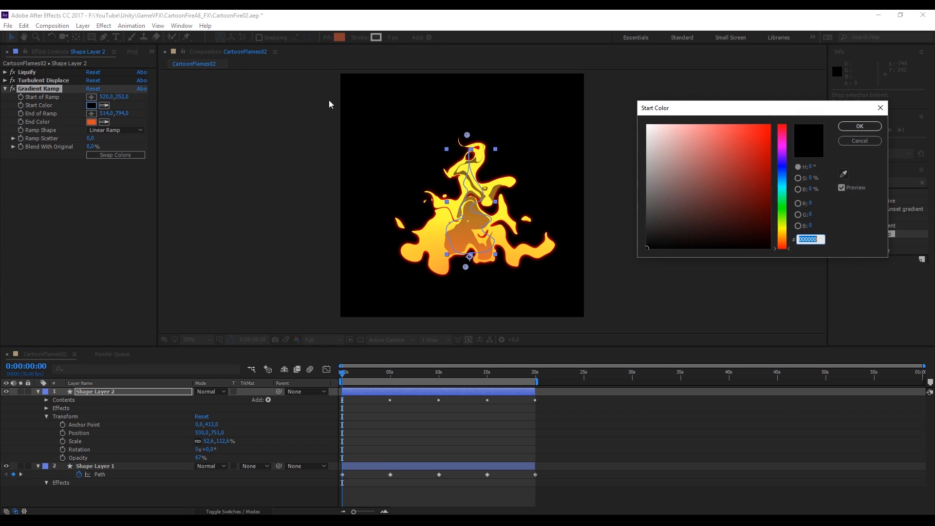
left_click(783, 236)
left_click_drag(741, 146, 750, 127)
left_click(783, 231)
left_click(851, 127)
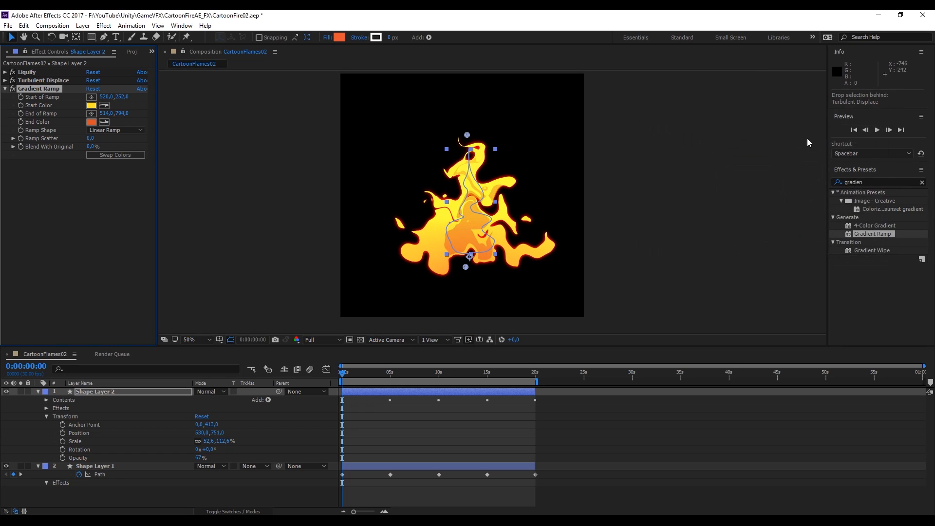
Duplicate the inner flame layer and reposition the new copy within the flame
left_click_drag(446, 254, 442, 253)
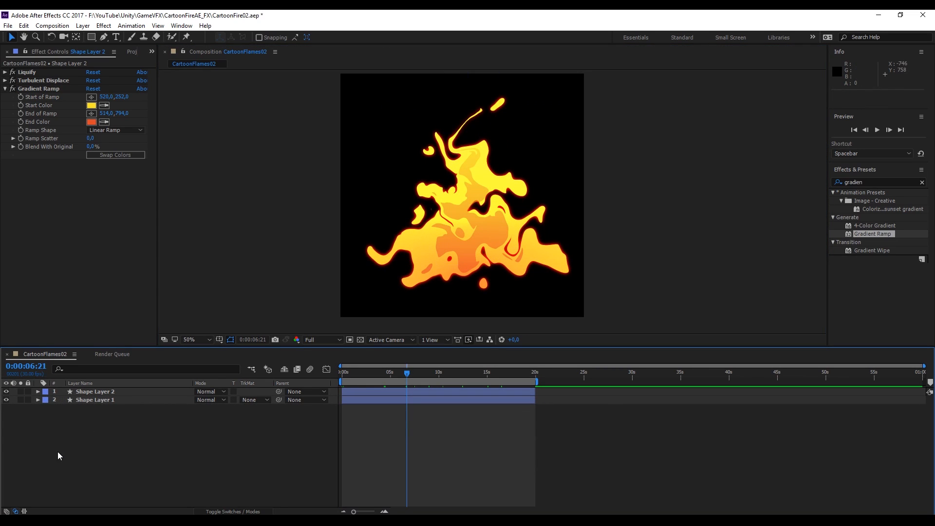
left_click(100, 392)
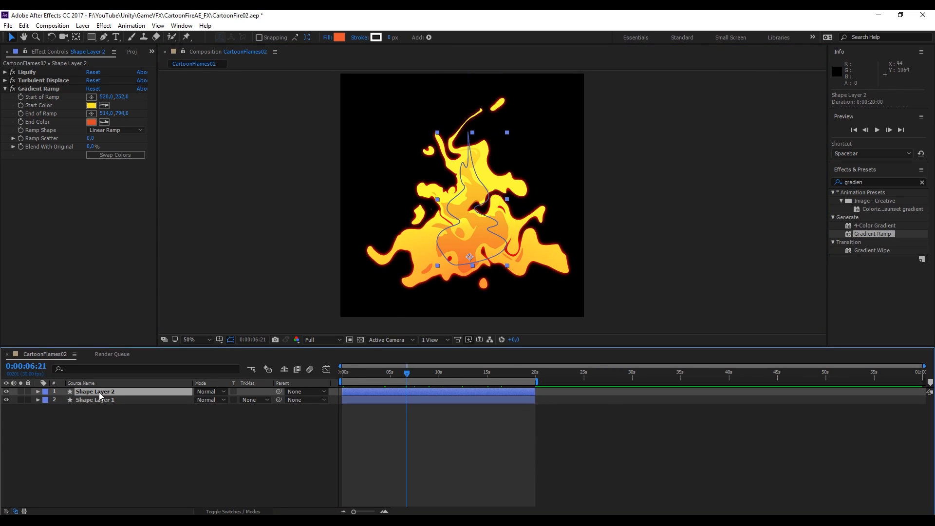
key("ctrl+d")
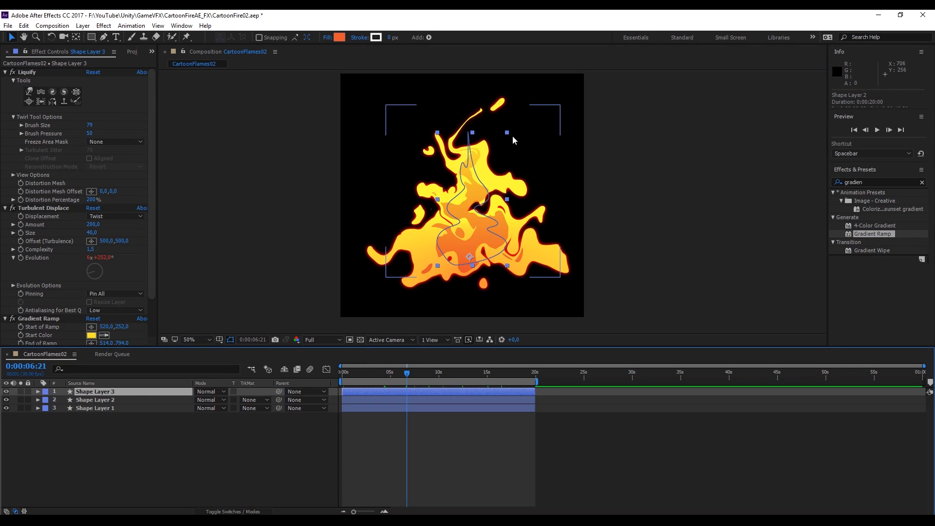
left_click_drag(437, 132, 437, 199)
left_click(129, 408)
left_click(129, 401)
Set the composition's frame rate to 30 fps in Composition Settings
right_click(247, 439)
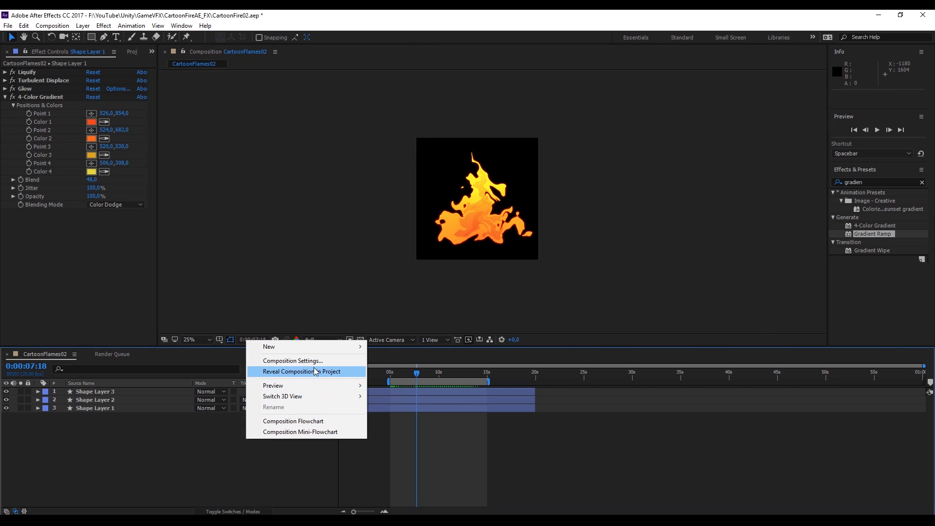
left_click(292, 360)
double_click(701, 251)
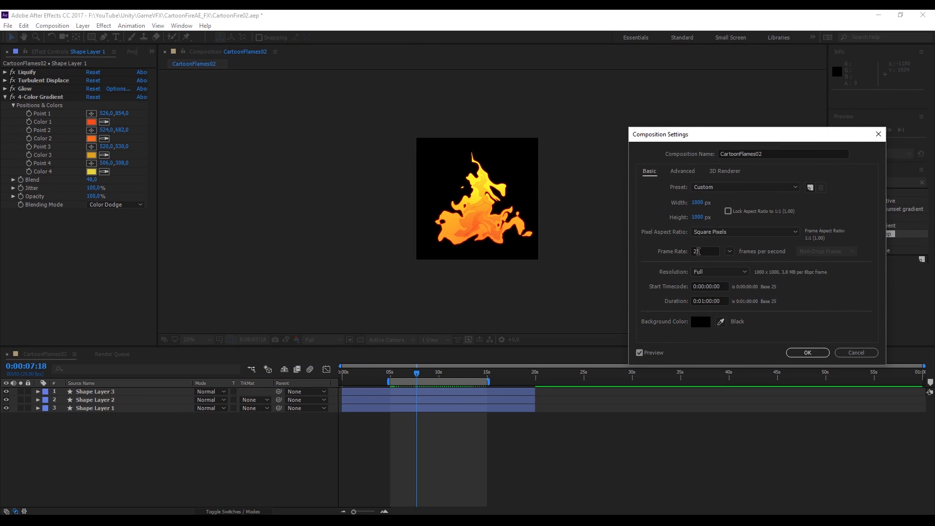
type("30")
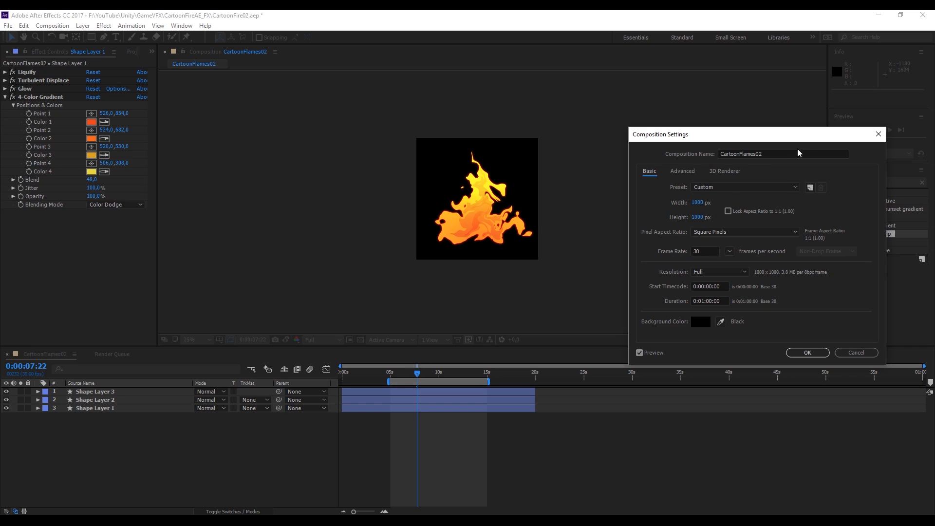
left_click(879, 133)
right_click(208, 437)
left_click(290, 358)
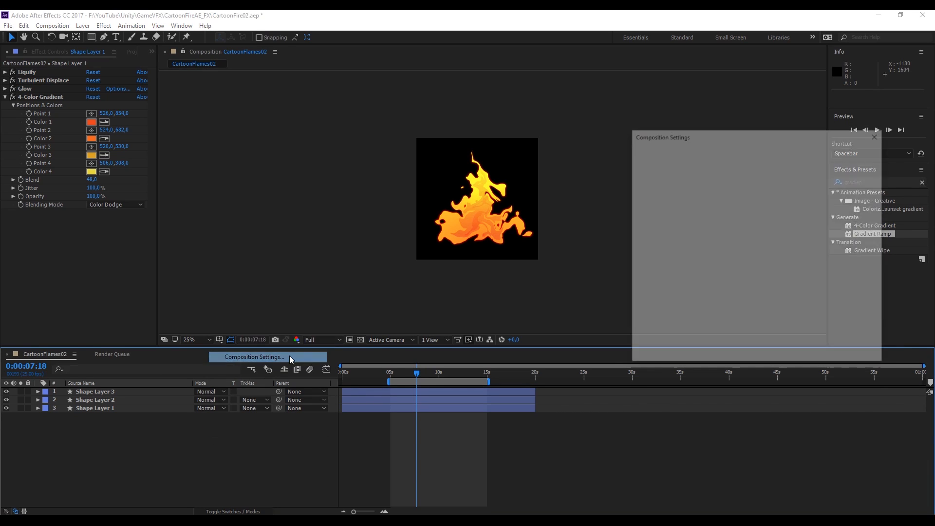
double_click(704, 251)
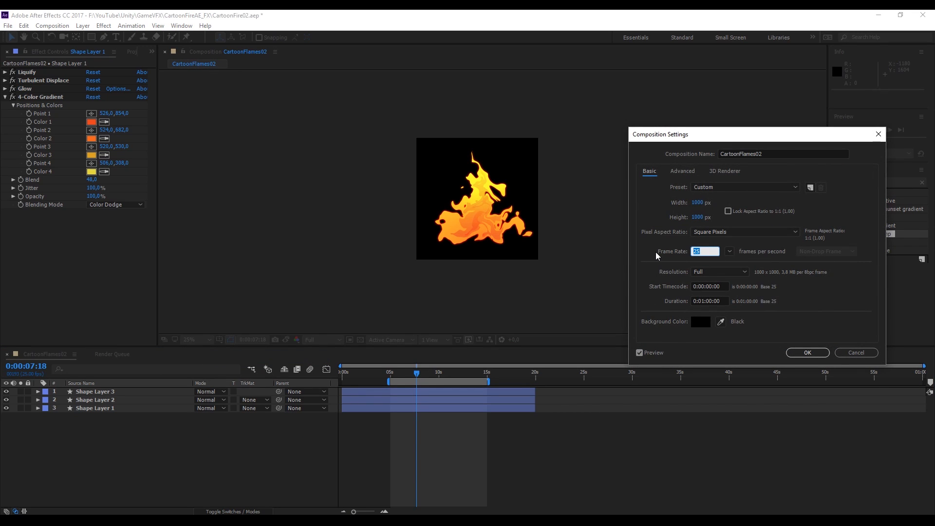
left_click(794, 352)
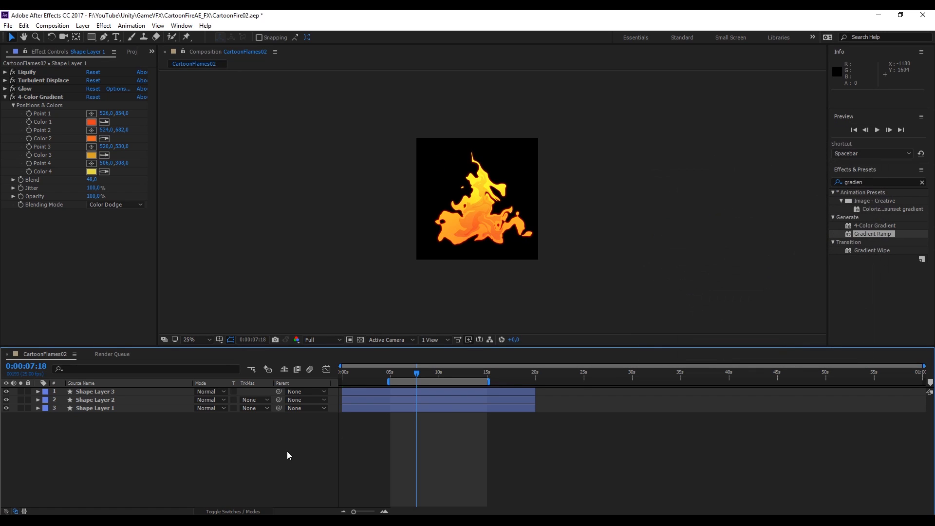
Preview the flame animation from the start of the work area
left_click(392, 373)
key("space")
key("space")
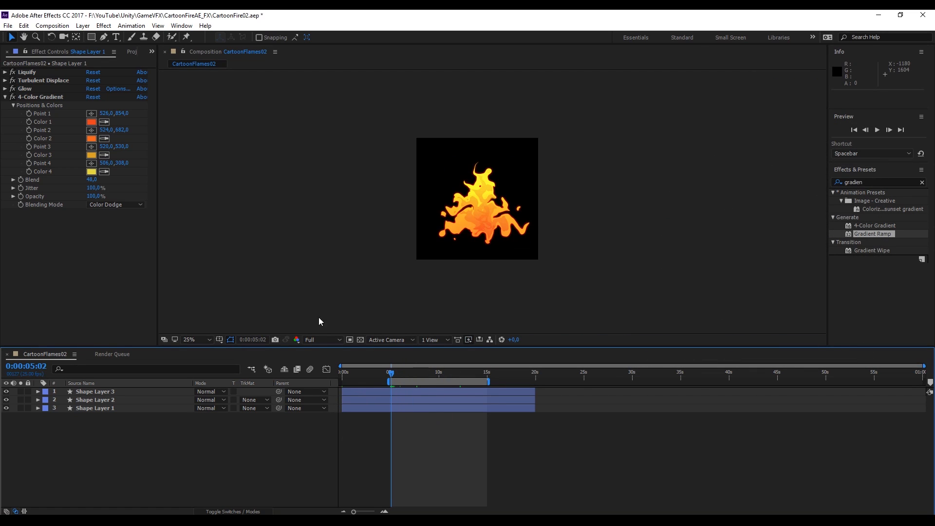
Add the composition to the render queue
left_click(8, 26)
mouse_move(76, 194)
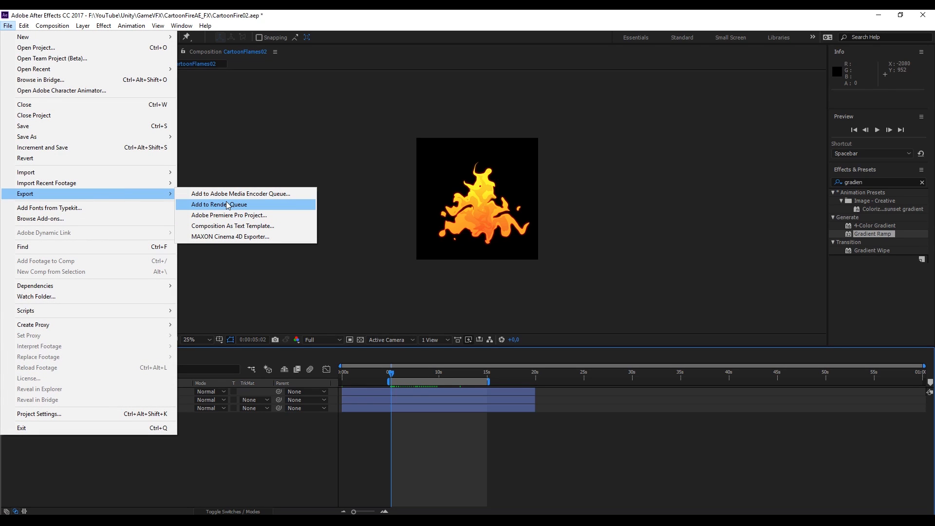
left_click(226, 204)
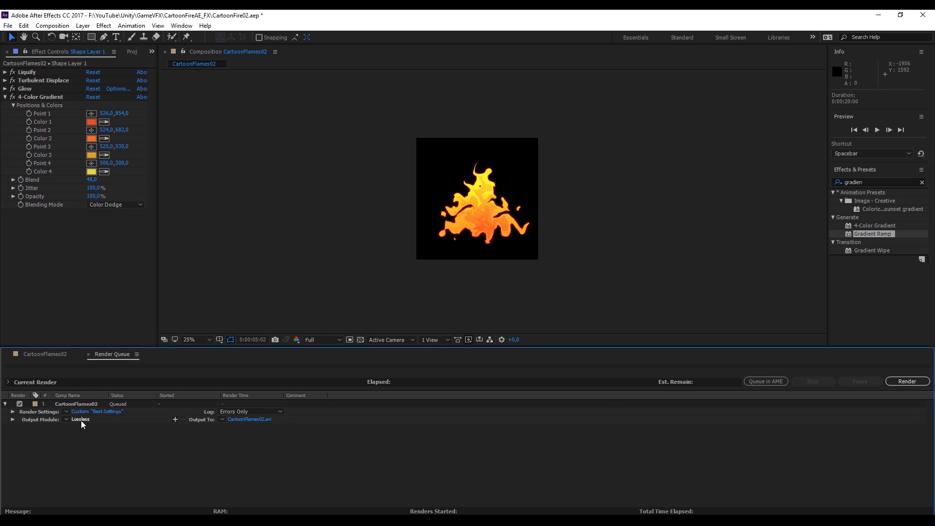
Set the output module to PNG Sequence with RGB + Alpha channels
left_click(81, 419)
left_click(414, 146)
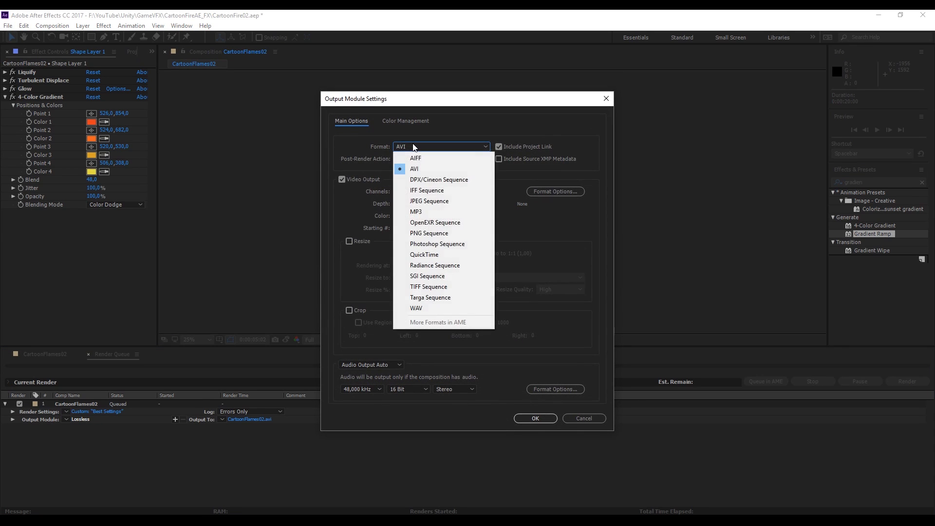
left_click(438, 233)
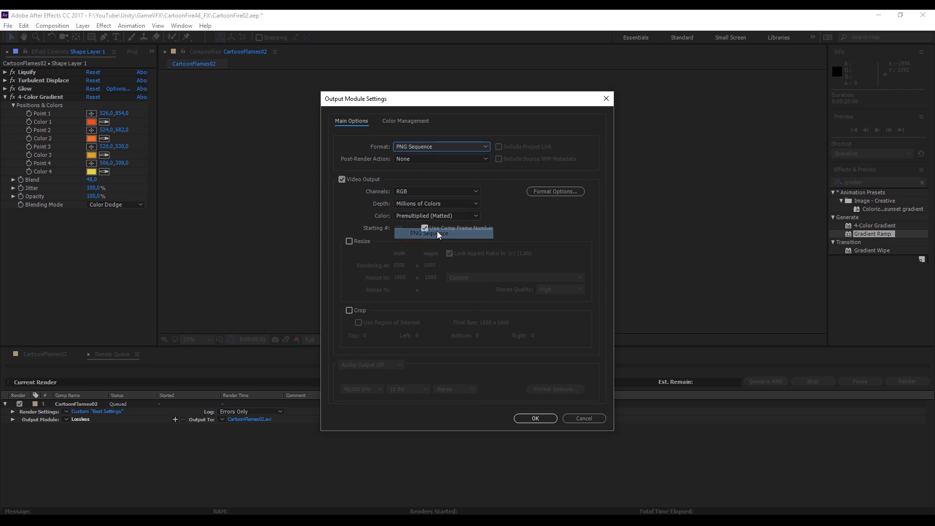
left_click(425, 190)
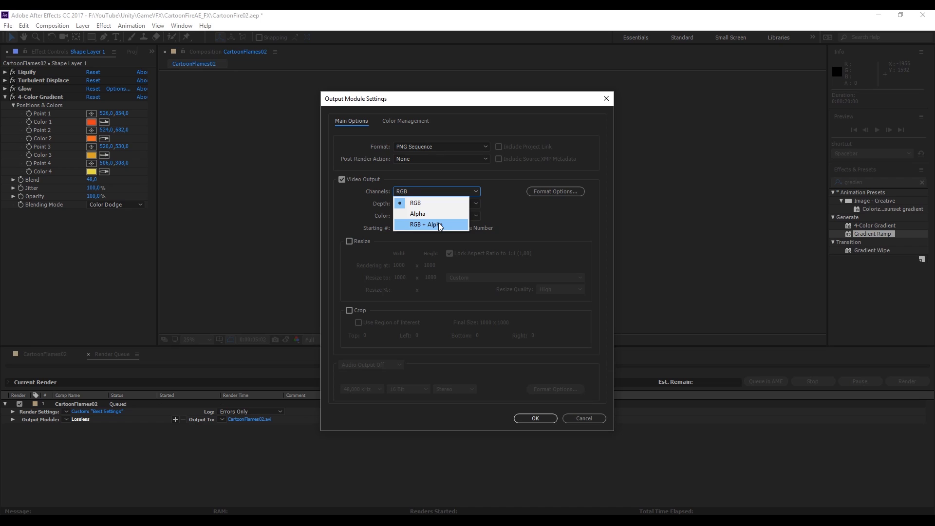
left_click(439, 225)
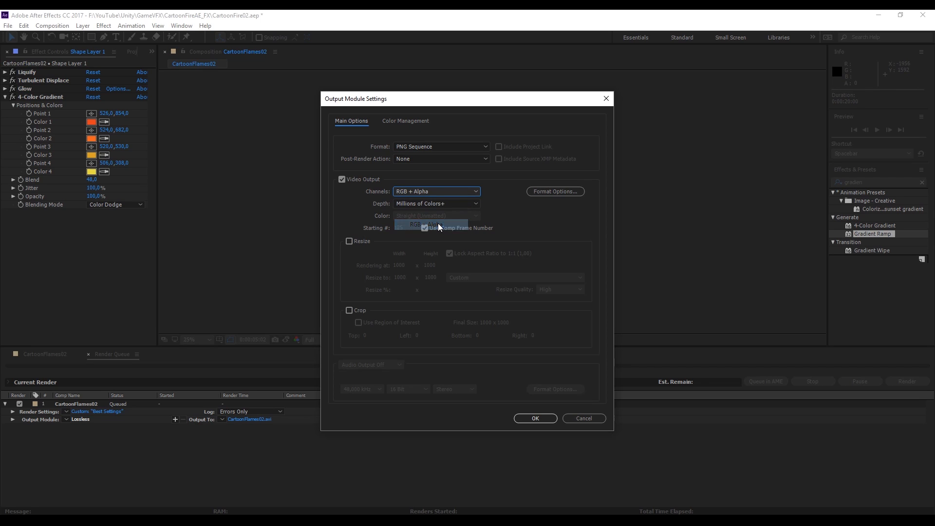
left_click(521, 417)
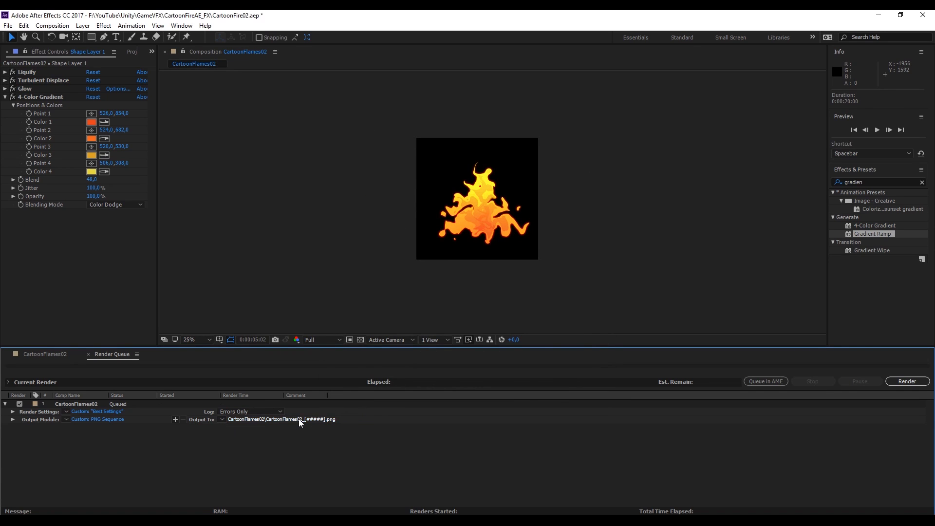
Name the output file CartoonFlames020_[#####] in the Flames02_Gradients folder
left_click(299, 419)
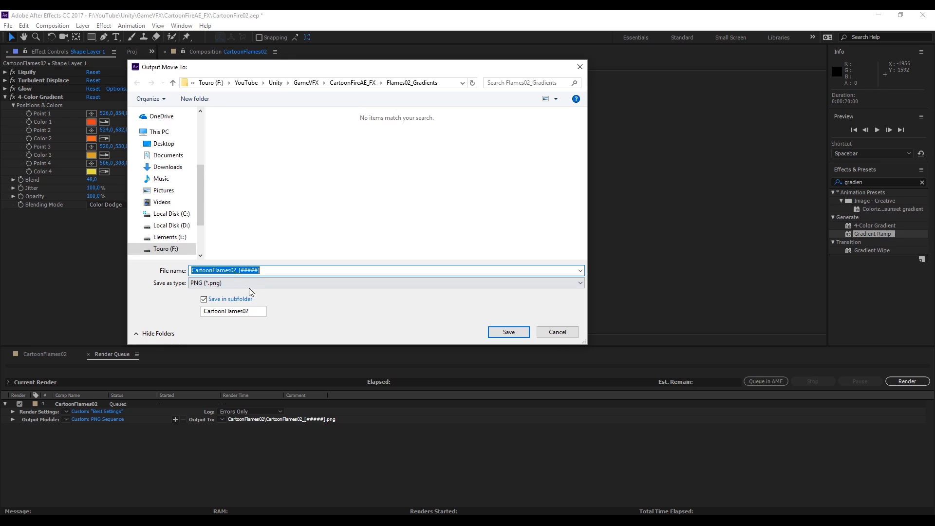
left_click(239, 270)
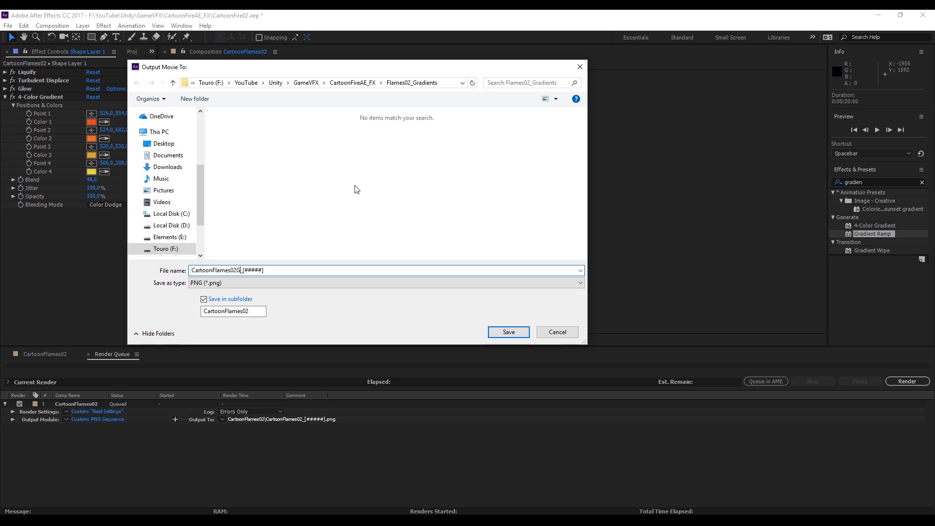
left_click(507, 331)
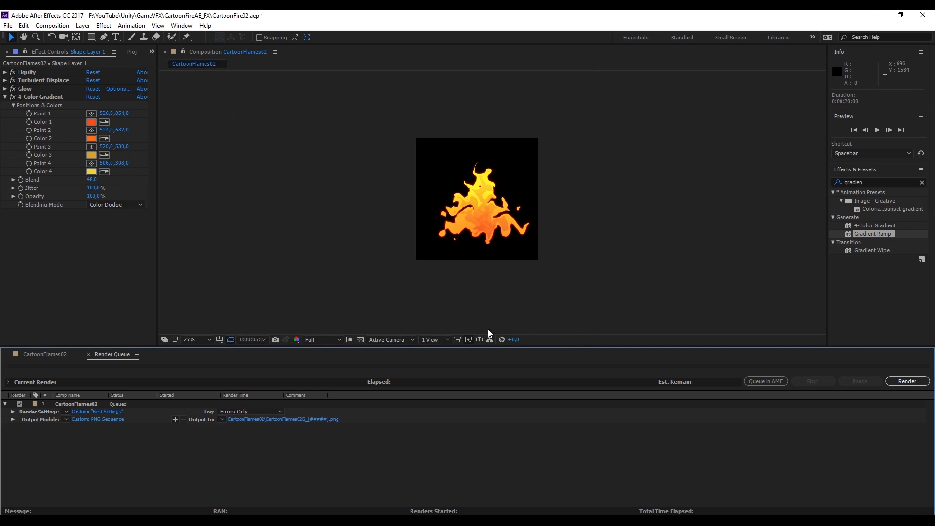
Render the queued composition and scrub through the timeline
left_click(907, 381)
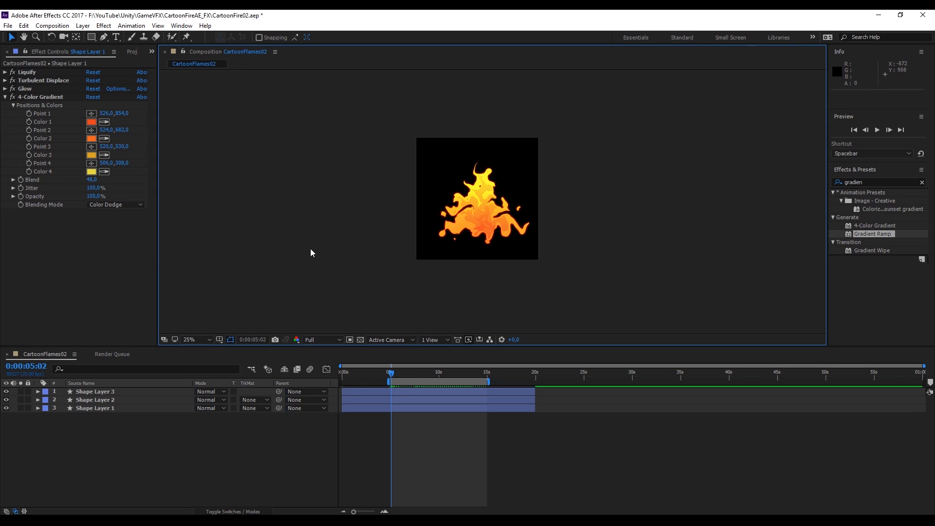
left_click_drag(394, 376, 474, 372)
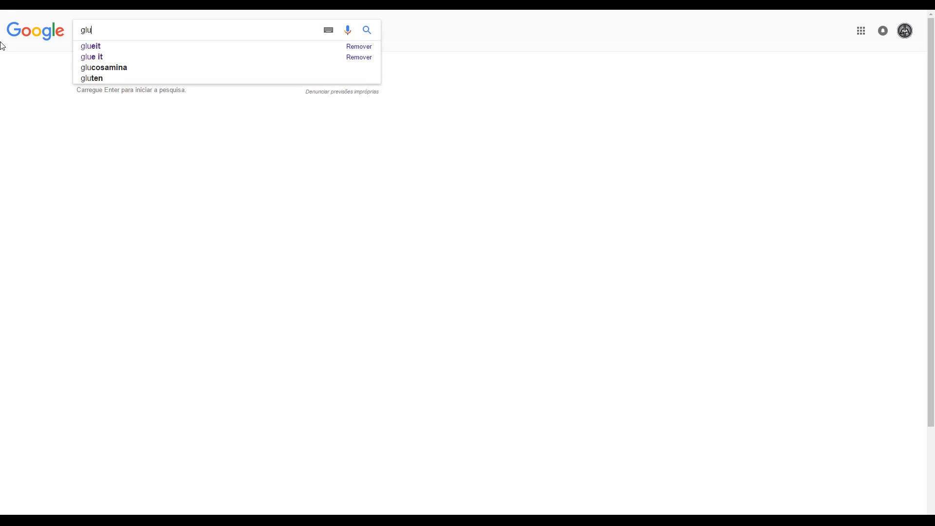
Switch to the browser, search for glueit, and open the GlueIT GitHub repository's download options
type("e")
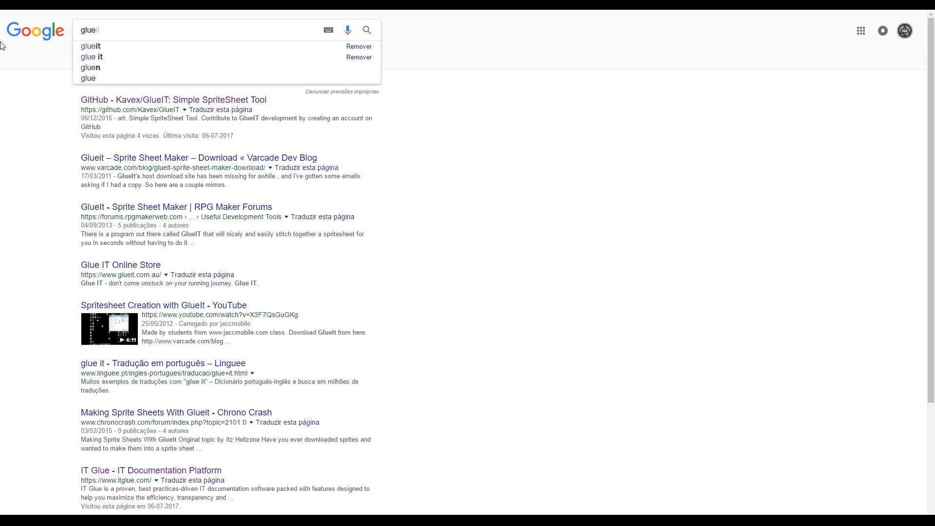
key("Down")
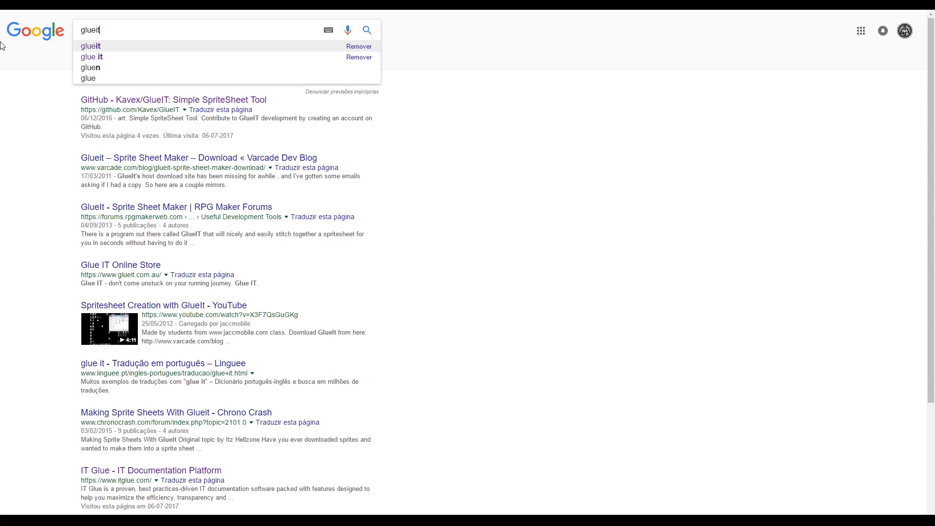
key("Return")
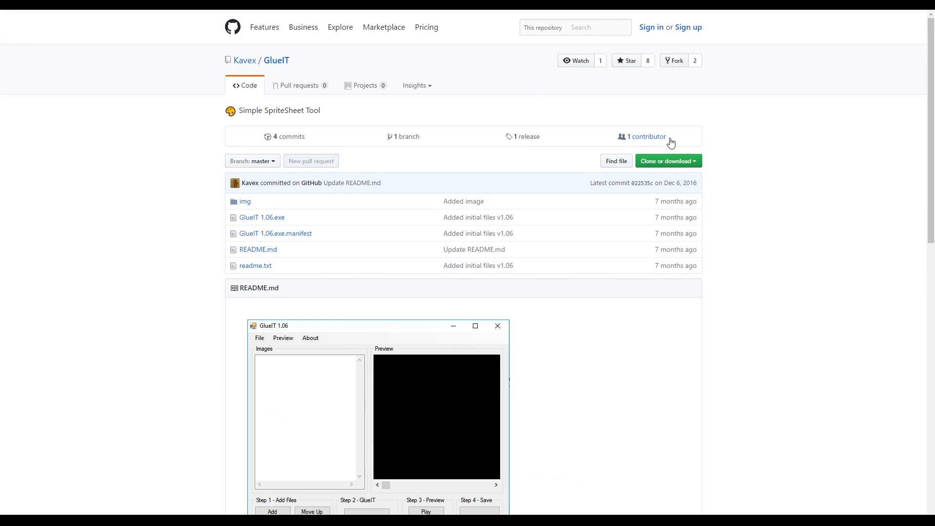
left_click(669, 162)
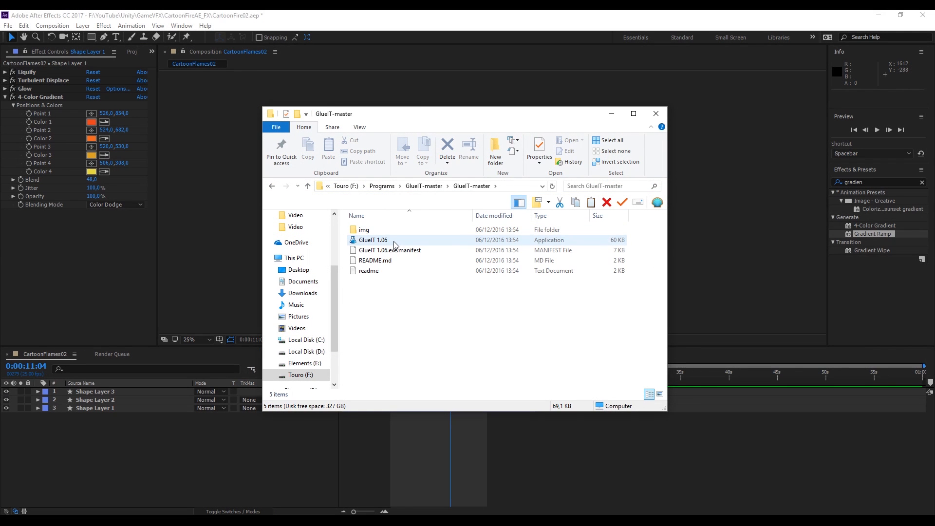
Launch GlueIT 1.06 from the downloaded GlueIT-master folder
right_click(394, 244)
left_click(422, 263)
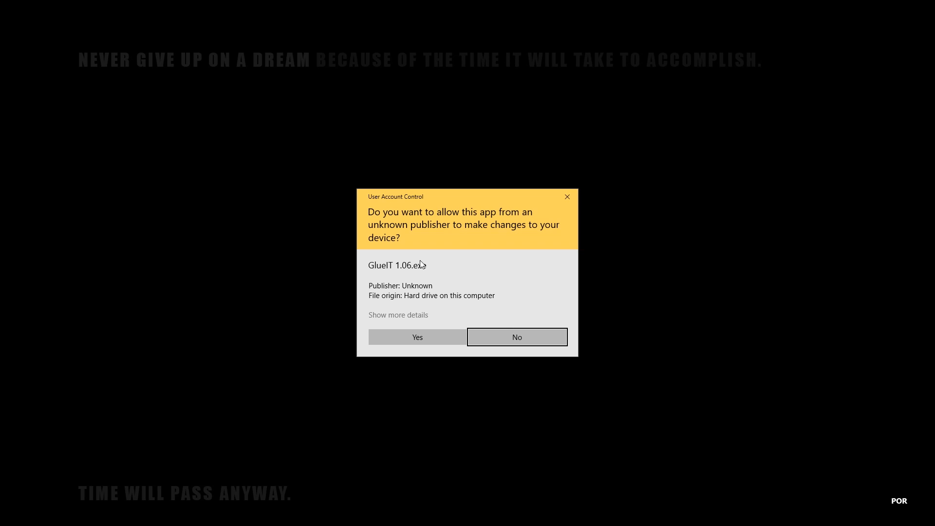
left_click(419, 334)
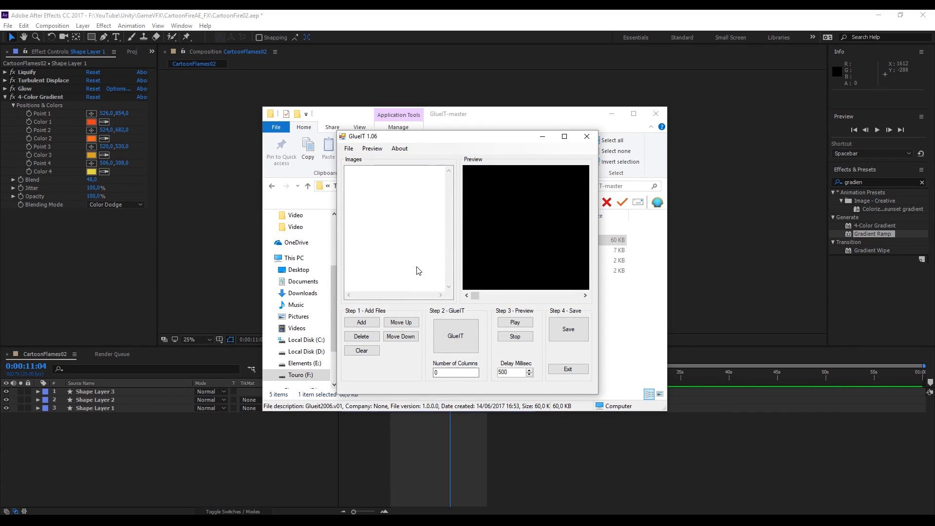
Add all rendered frames from the CartoonFlames02 folder to GlueIT's image list
left_click(373, 325)
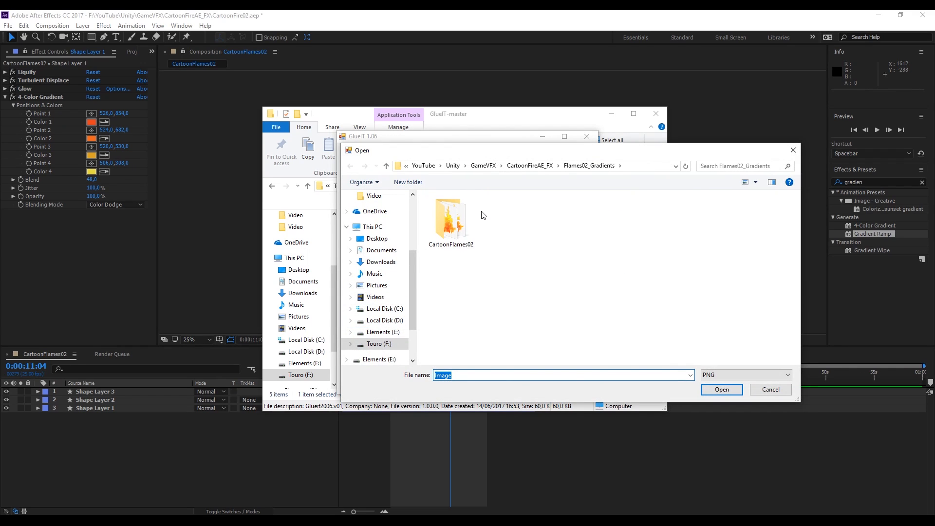
double_click(465, 225)
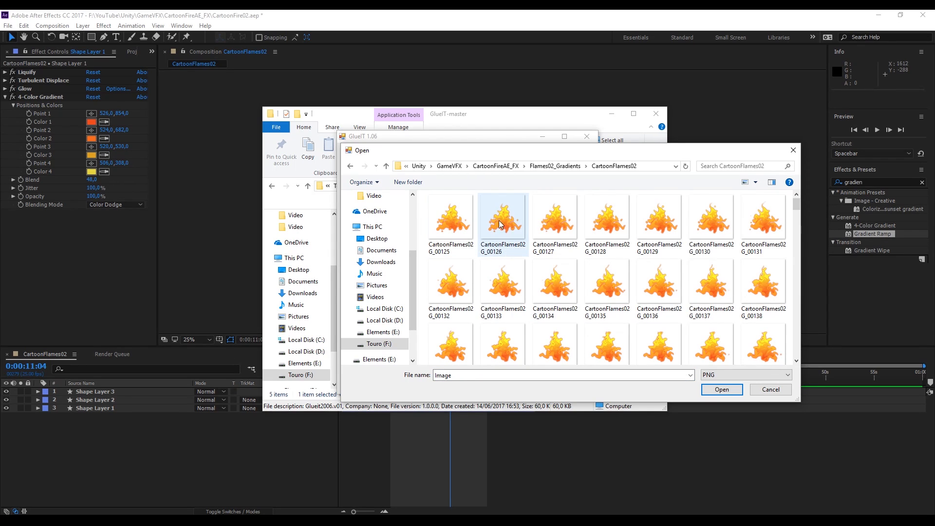
key("ctrl+a")
scroll(511, 229, "down", 5)
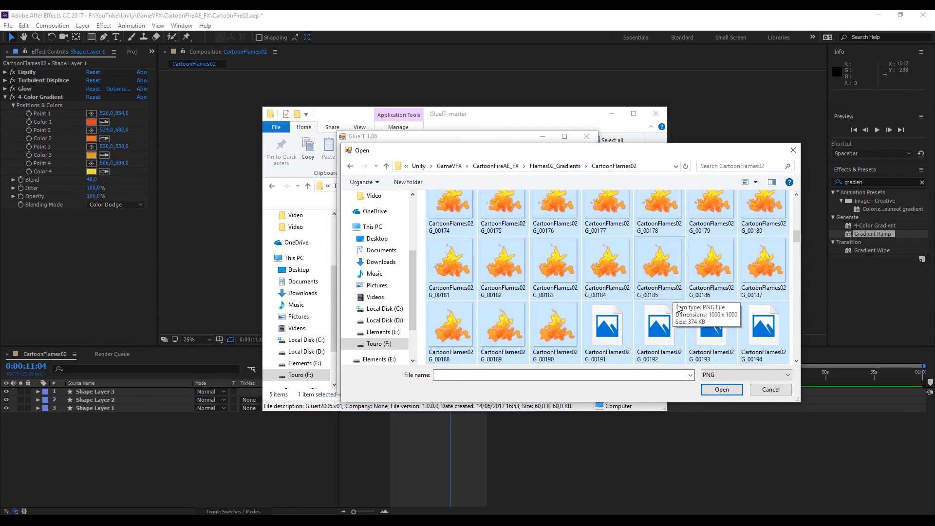
left_click(722, 389)
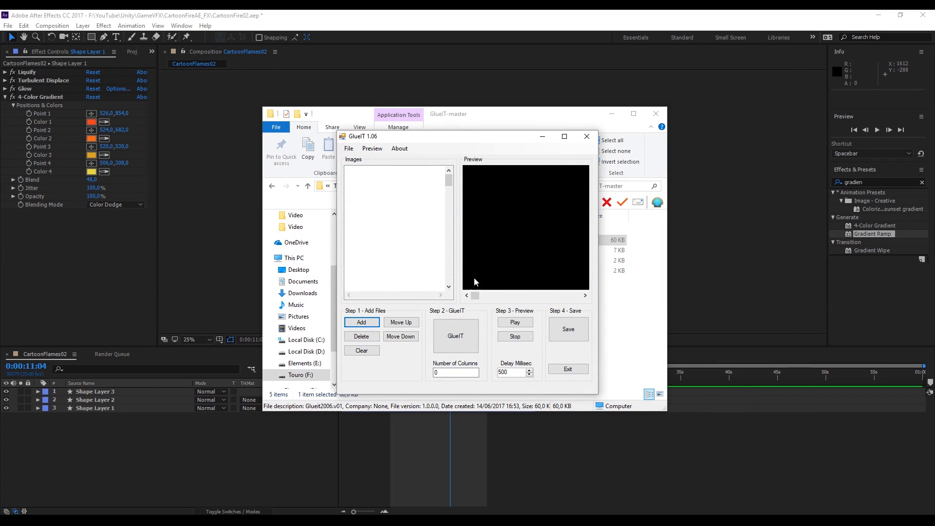
Glue the frames into a sprite sheet and preview the looping flame animation
left_click_drag(458, 372, 415, 365)
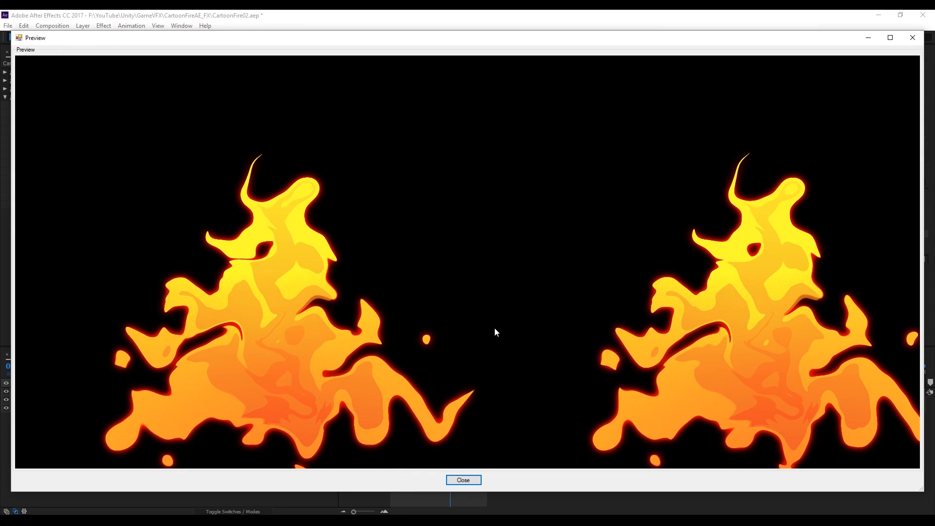
left_click(912, 38)
Save the sprite sheet as CartoonFlames02G_SpriteSheet in the CartoonFlames02 folder
left_click(568, 329)
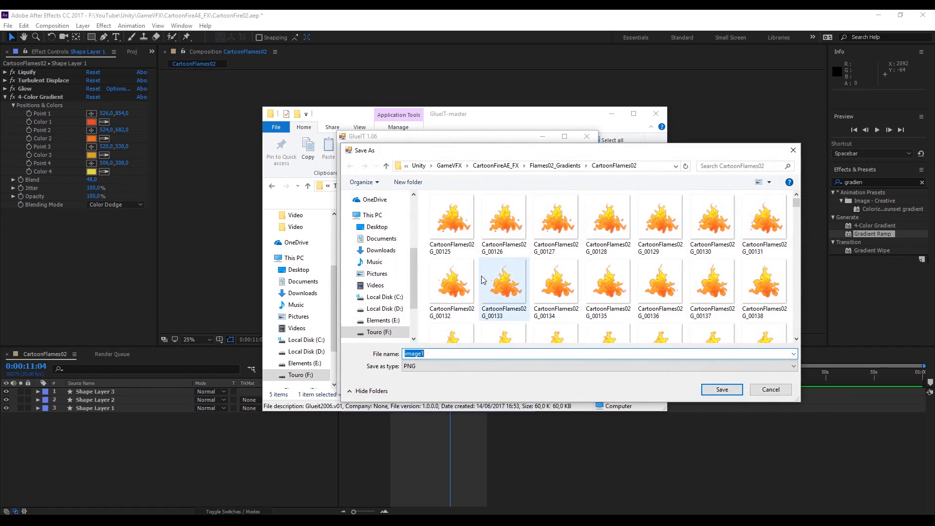
left_click(452, 282)
left_click_drag(471, 353, 455, 353)
type("SpriteShee")
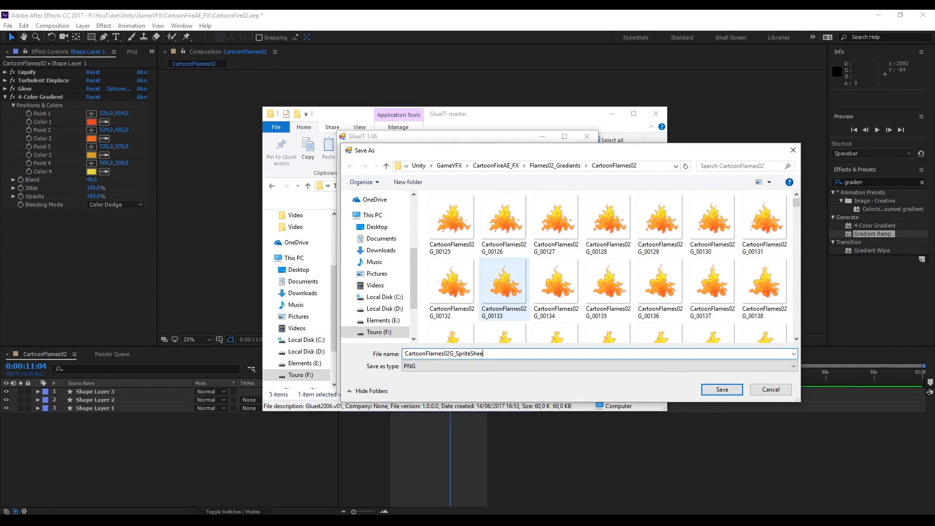
type("t")
key("Return")
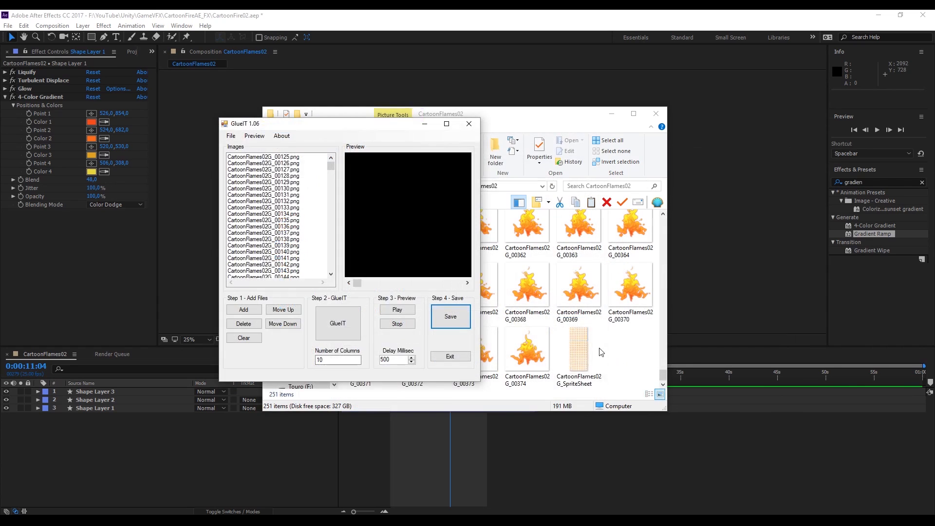
left_click(565, 356)
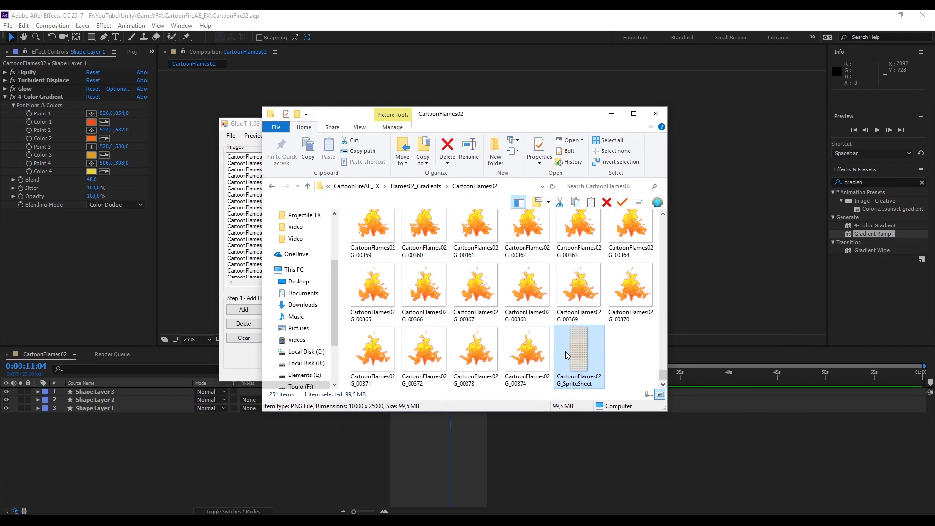
Open the new sprite sheet image and send it to Photoshop for editing
double_click(582, 362)
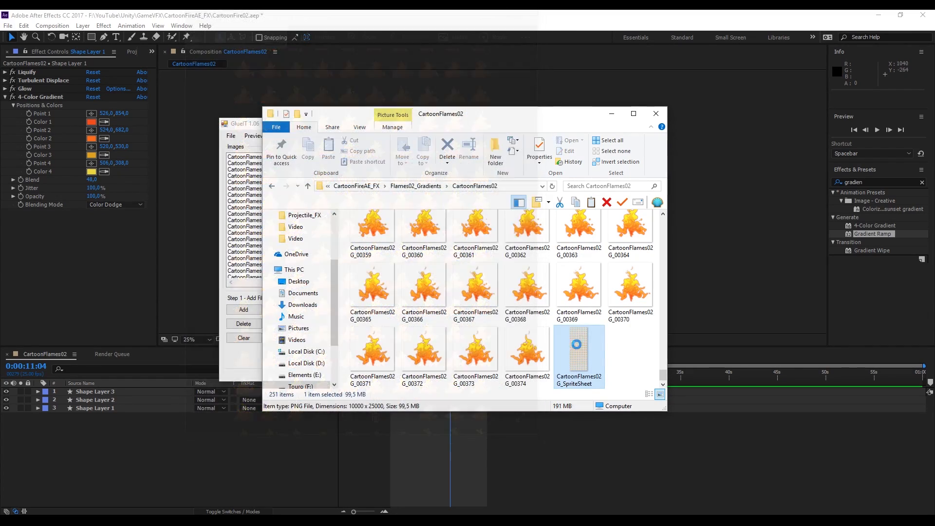
right_click(573, 348)
mouse_move(615, 189)
left_click(828, 232)
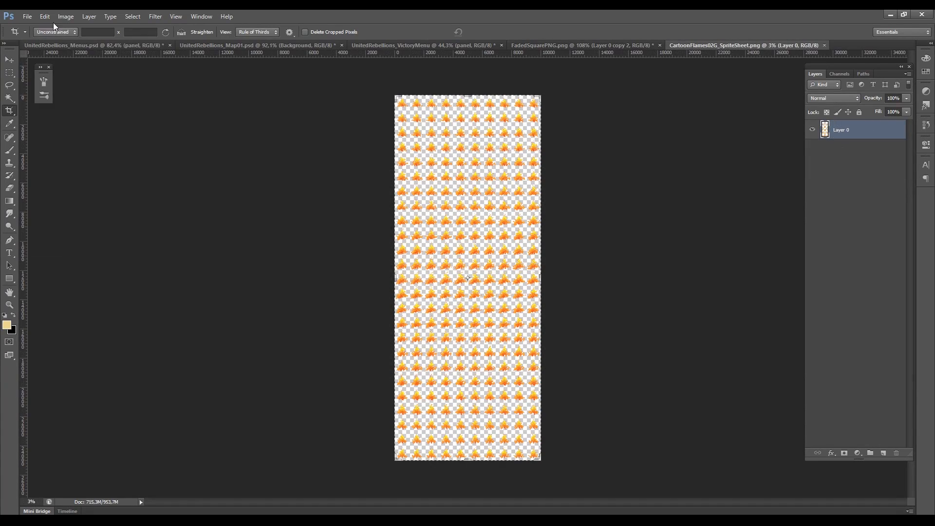
Resize the sprite sheet image to 50 percent width and height
left_click(65, 16)
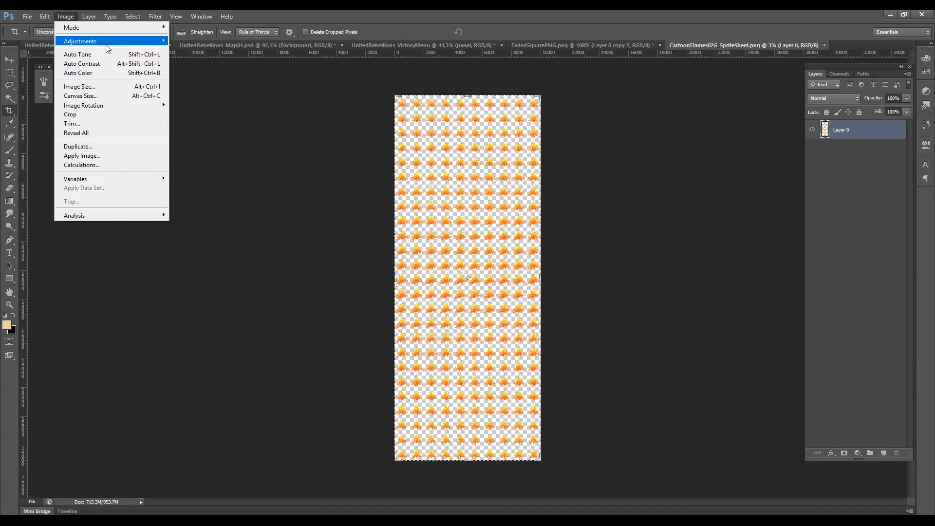
mouse_move(107, 41)
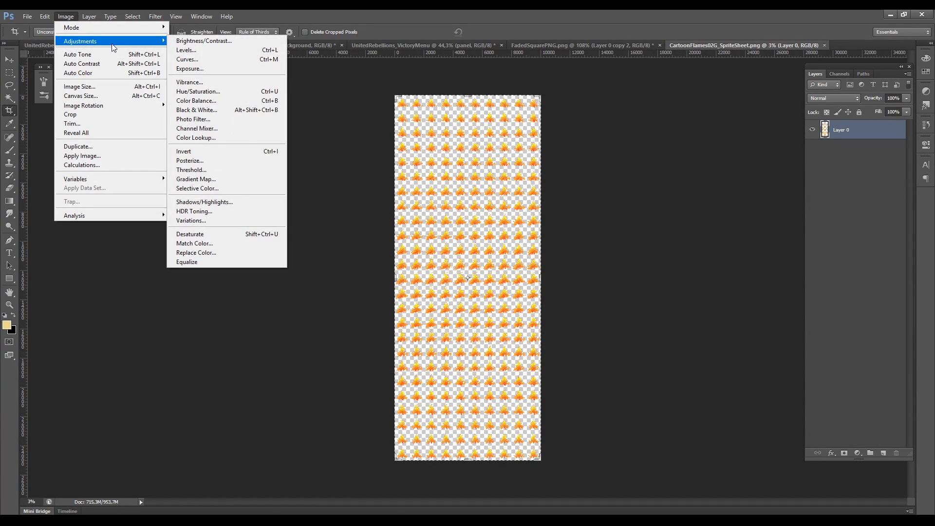
left_click(125, 88)
left_click(461, 156)
left_click(455, 164)
key("shift+Tab")
type("50")
key("Tab")
key("Tab")
type("50")
left_click(537, 142)
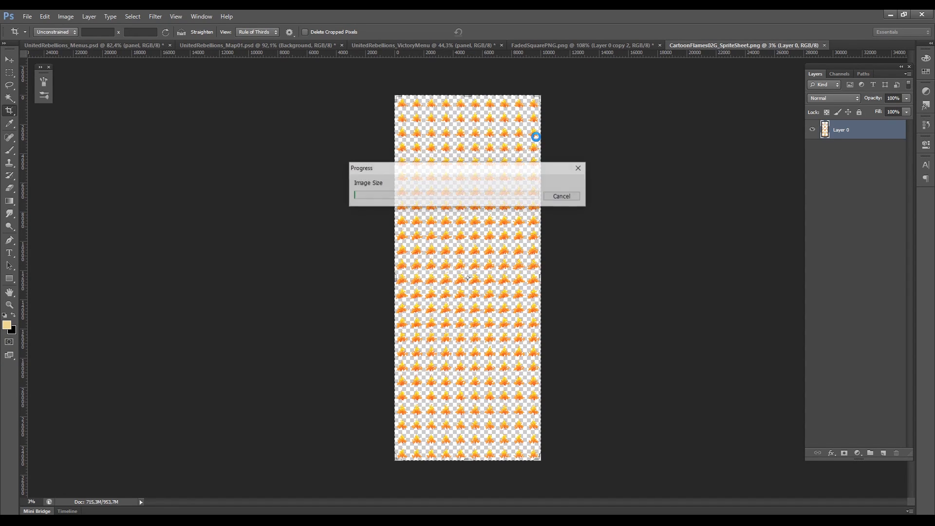
Save a PNG copy named CartoonFlames02G_SpriteSheet50 with default PNG options
key("ctrl+shift+s")
left_click(529, 252)
left_click_drag(528, 253, 504, 253)
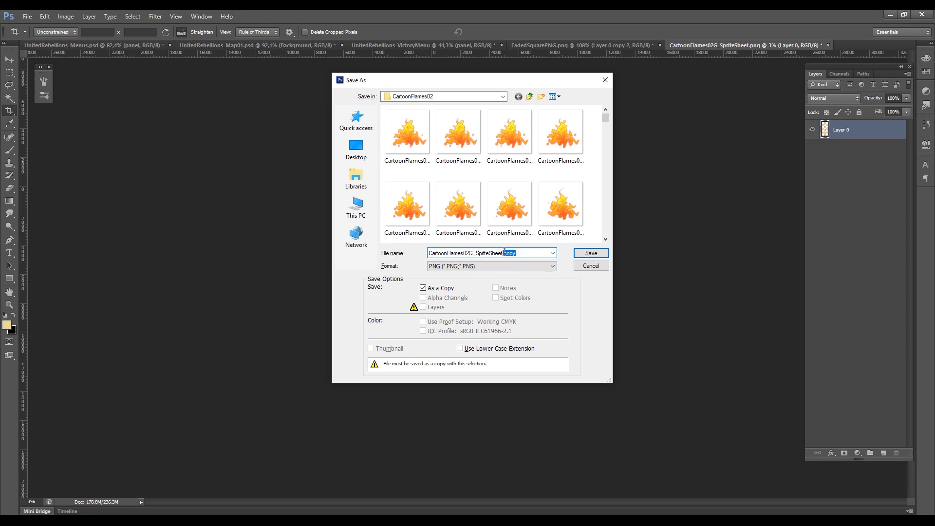
type("50")
left_click(590, 253)
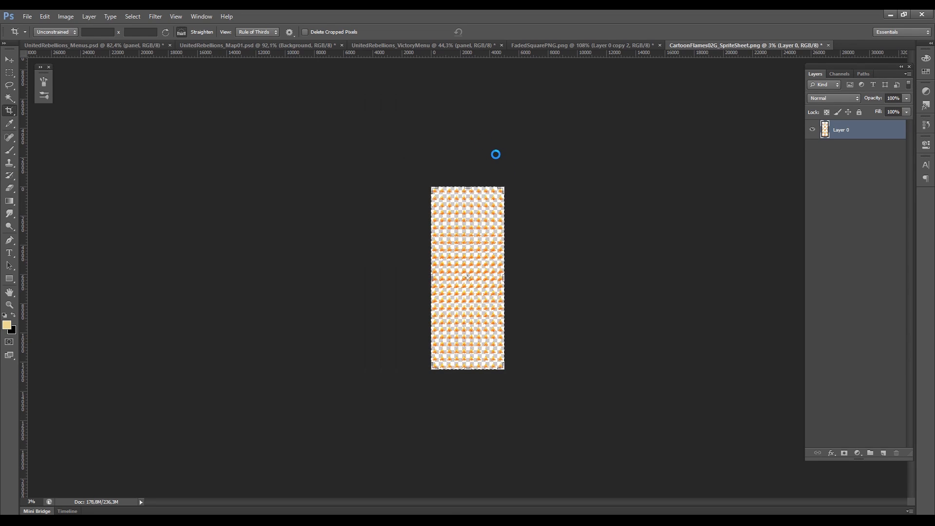
left_click(500, 172)
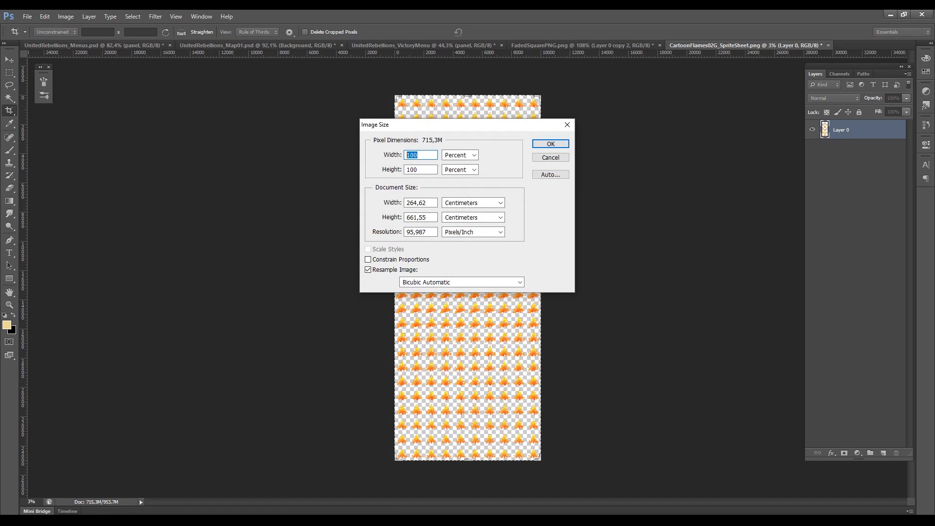
Resize the sprite sheet image to 25 percent width and height
type("25")
key("Tab")
key("Tab")
type("25")
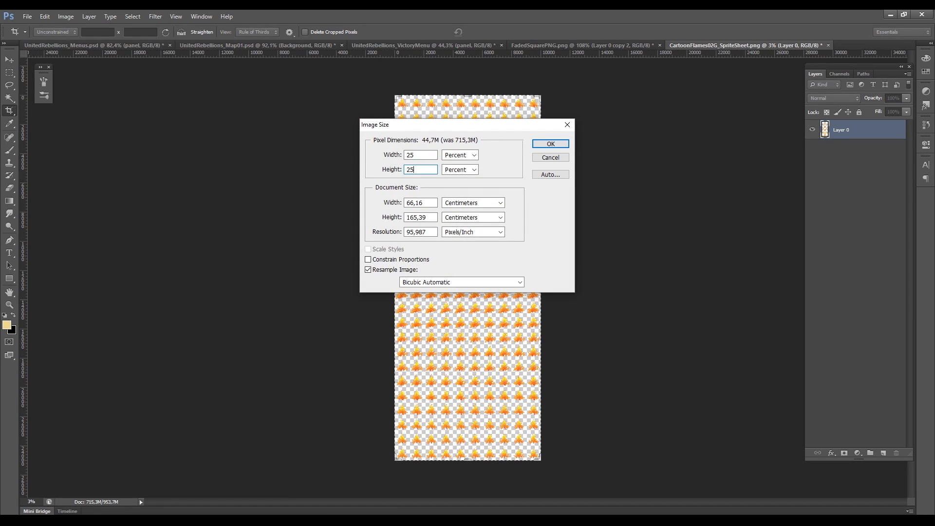
left_click(550, 143)
Save a PNG copy named CartoonFlames02G_SpriteSheet25 with default PNG options
key("ctrl+shift+s")
key("End")
type("25")
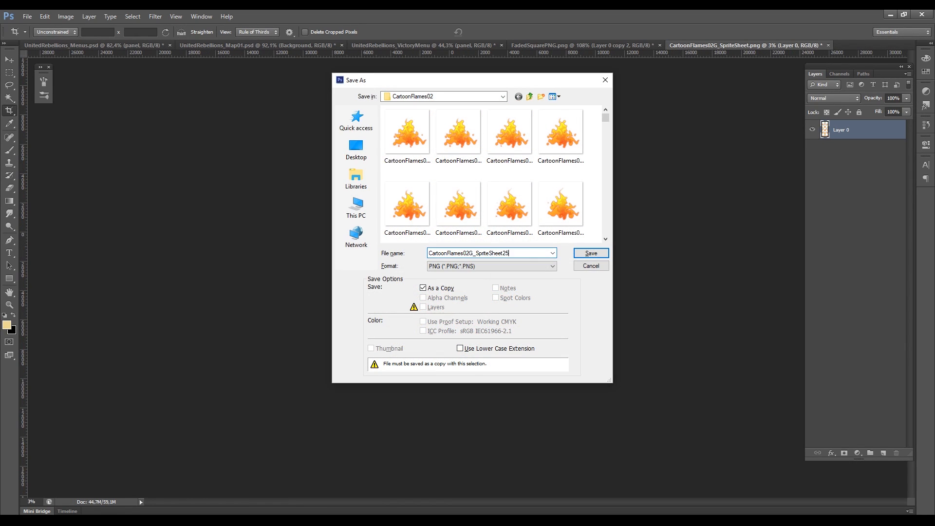
left_click(586, 253)
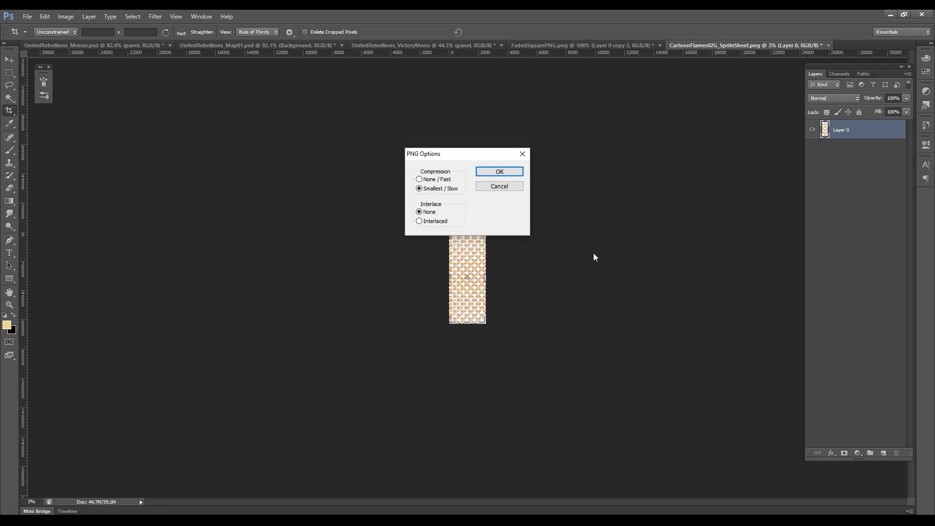
key("Return")
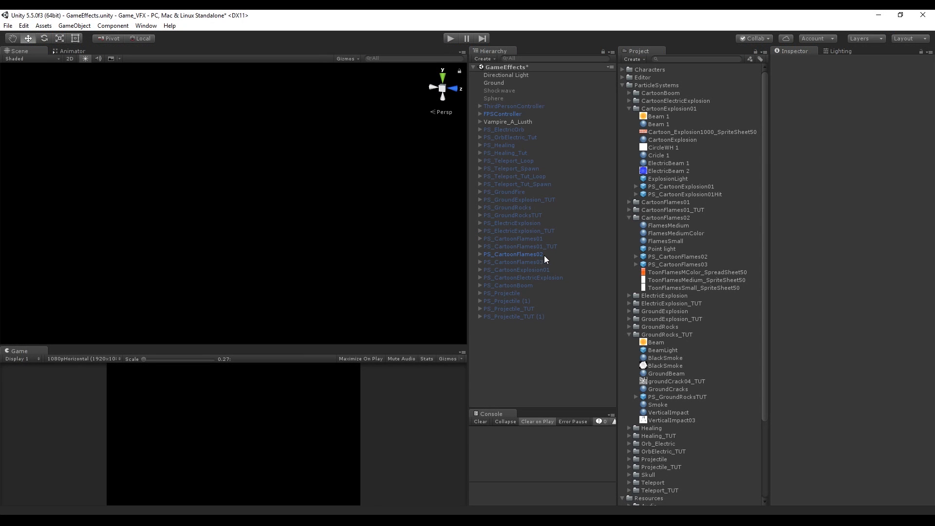
Switch to Unity and create an empty GameObject named PS_CartoonFlames02_TUT in the hierarchy
right_click(509, 338)
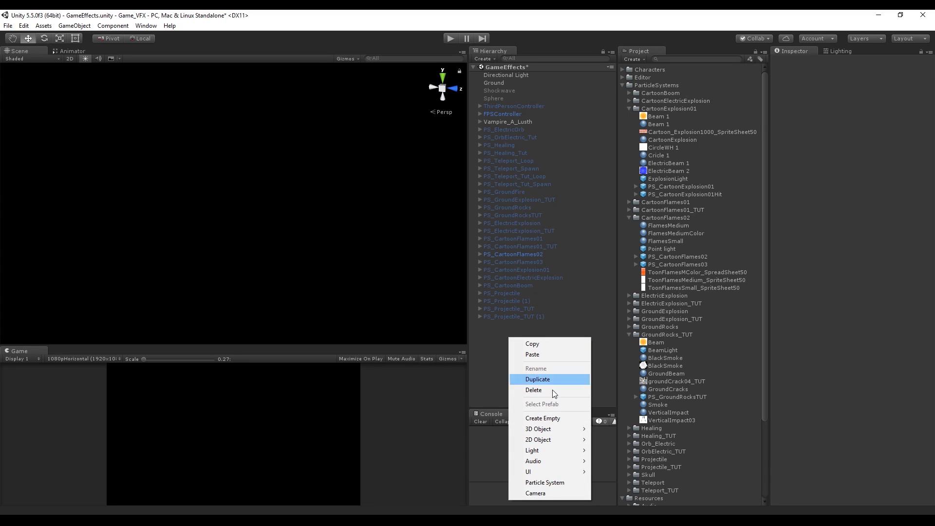
left_click(562, 417)
left_click(828, 62)
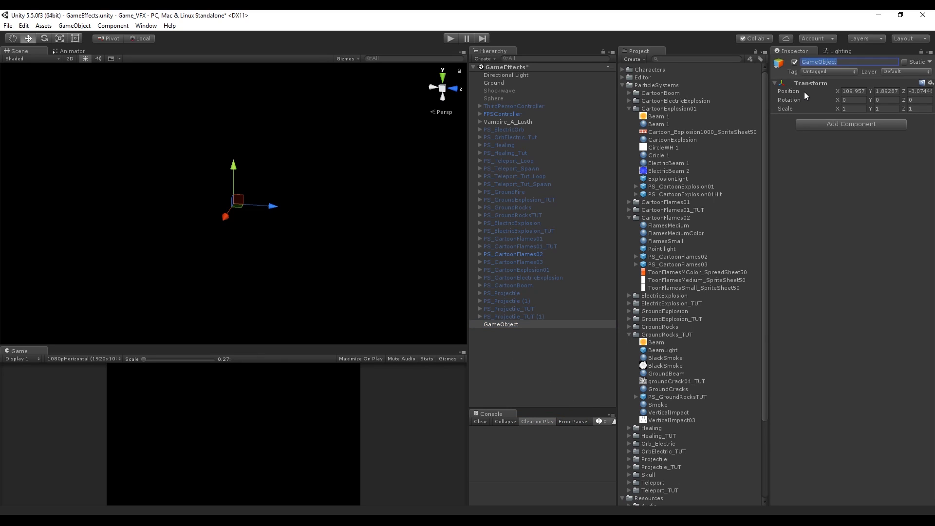
type("PS_CartoonFlames02_TUT")
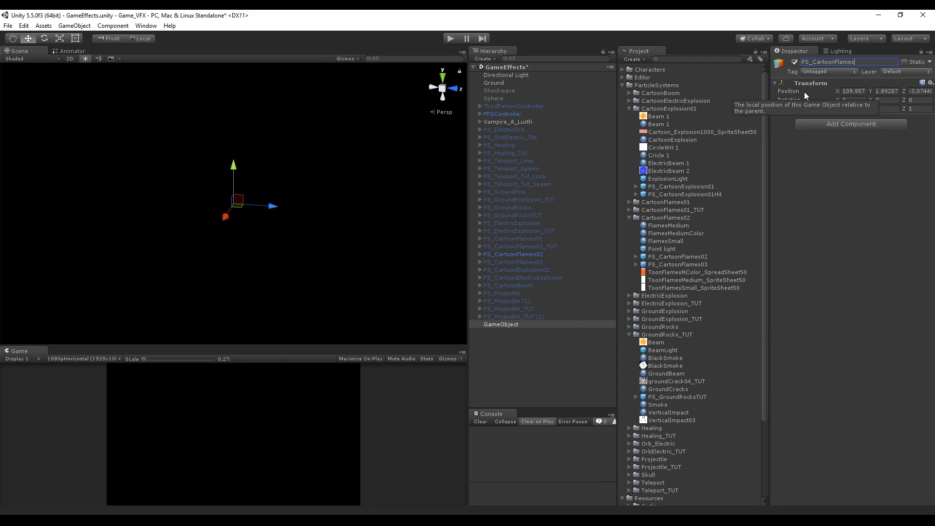
key("Return")
Add a child Particle System under PS_CartoonFlames02_TUT and name it Flames01
right_click(531, 261)
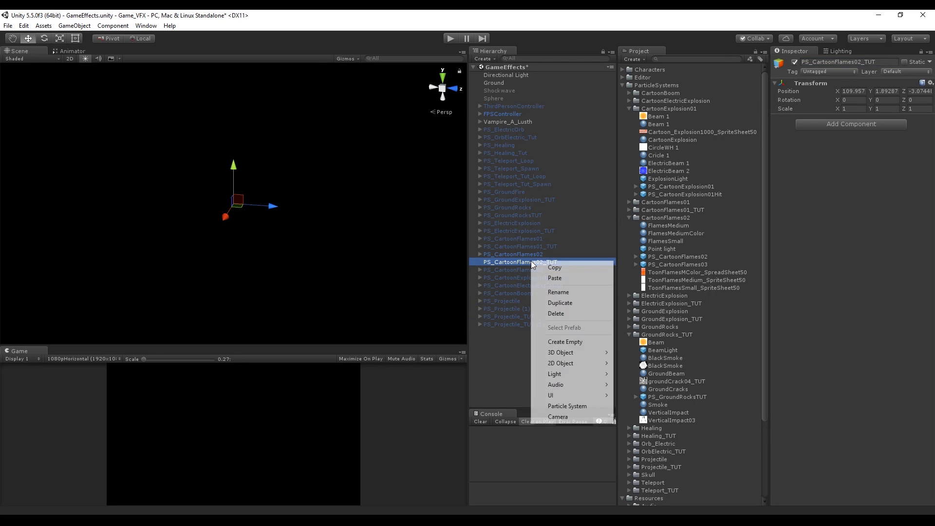
left_click(583, 408)
left_click(841, 62)
type("Flames01")
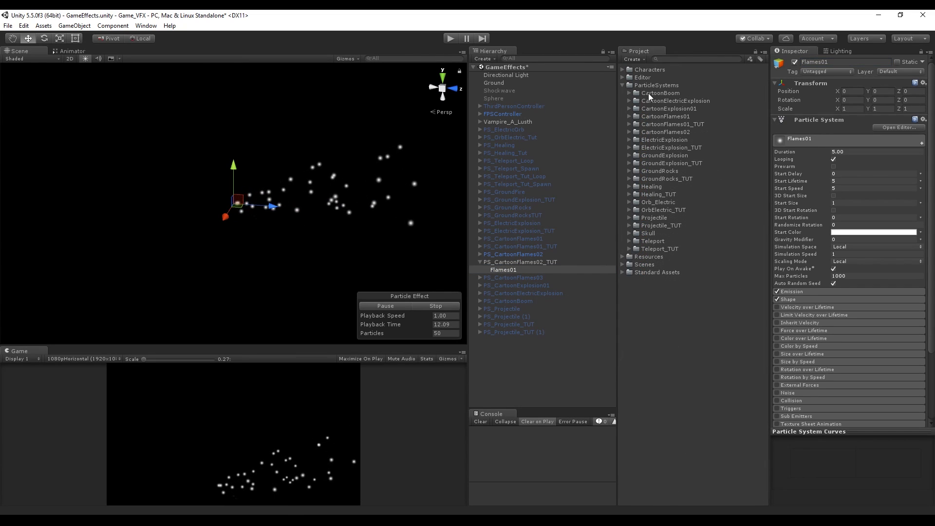
Create a new folder named CartoonFlames02_TUT inside the ParticleSystems folder
right_click(655, 85)
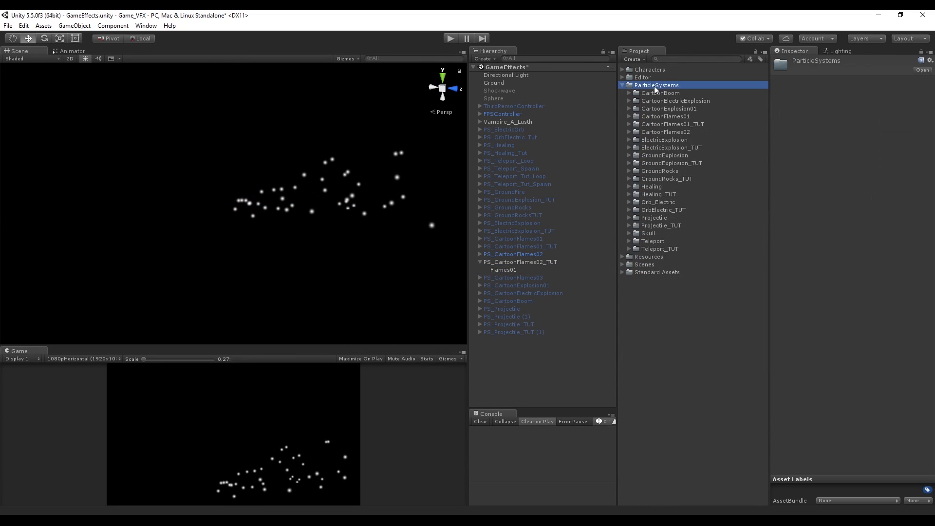
mouse_move(682, 92)
left_click(805, 95)
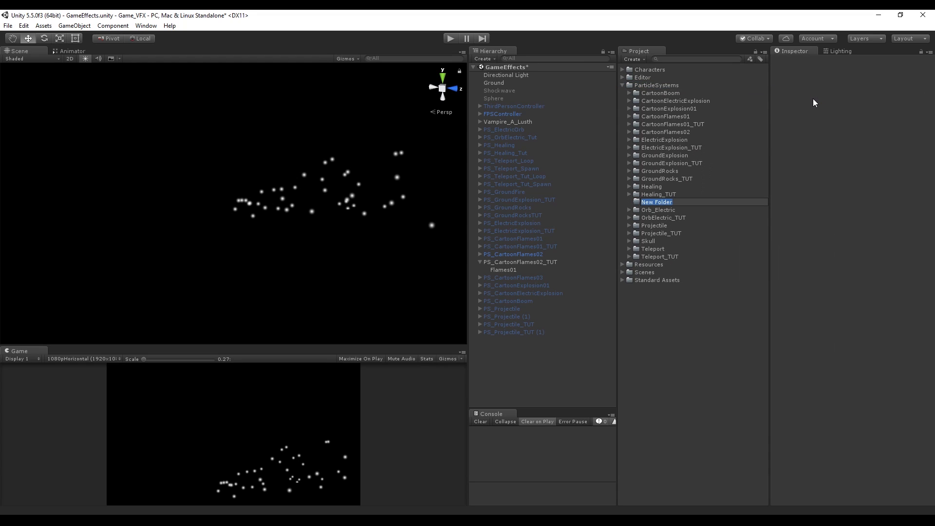
type("CartoonFlames")
key("Return")
Import the SpriteSheet25 and SpriteSheet50 PNGs from the file explorer into the CartoonFlames02_TUT folder
left_click(401, 483)
left_click(372, 378, "ctrl")
left_click_drag(545, 113, 480, 109)
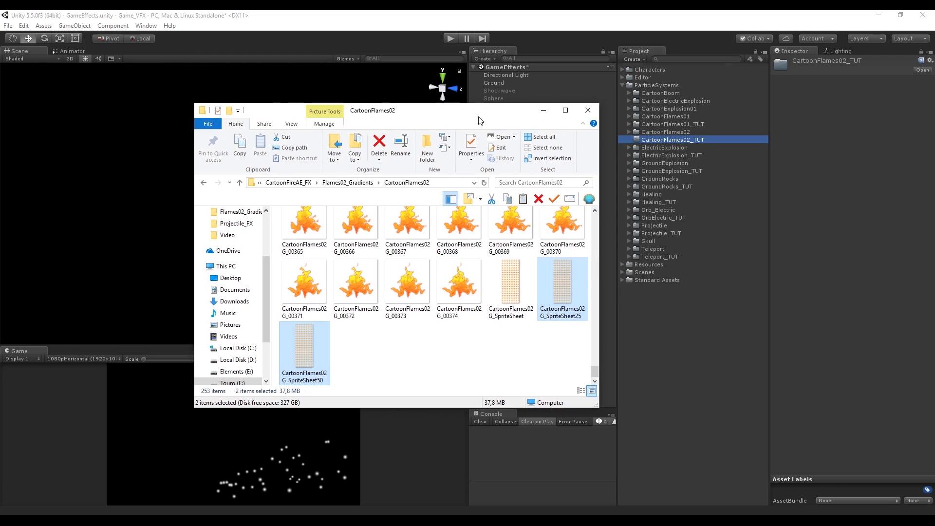
left_click(544, 111)
left_click(654, 141)
left_click(629, 139)
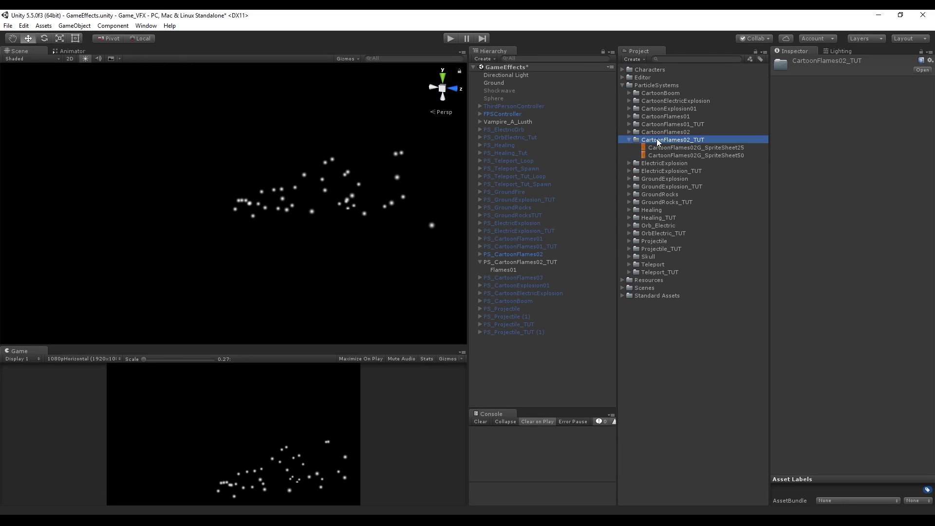
Create a new material named Flames01 in the CartoonFlames02_TUT folder
right_click(656, 140)
mouse_move(740, 145)
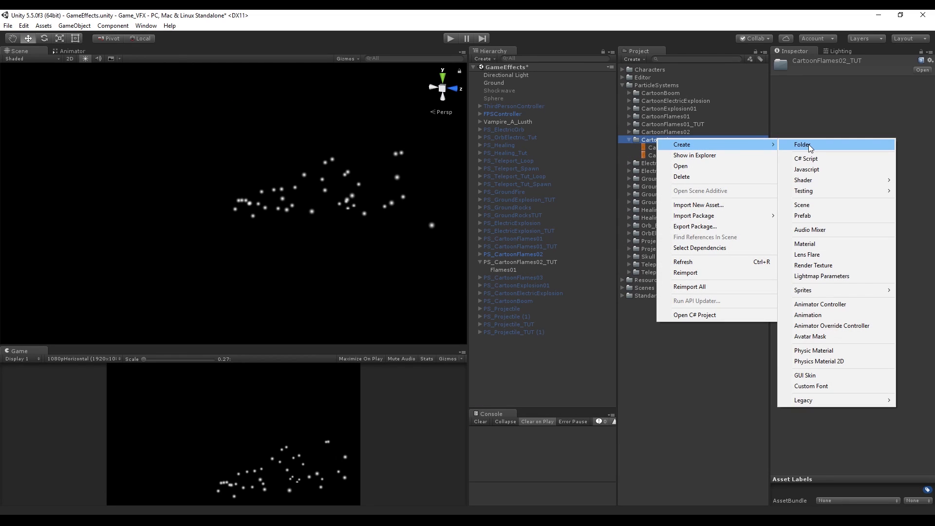
left_click(805, 244)
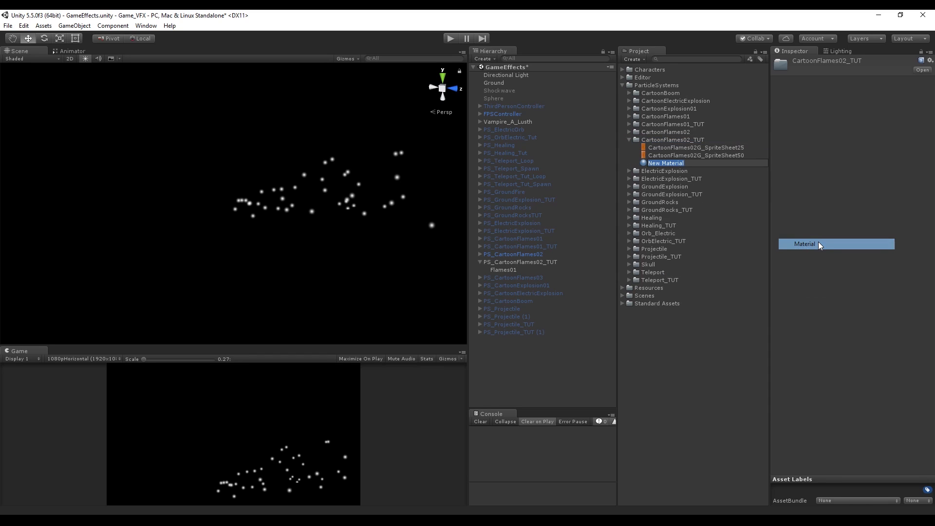
type("Flames0")
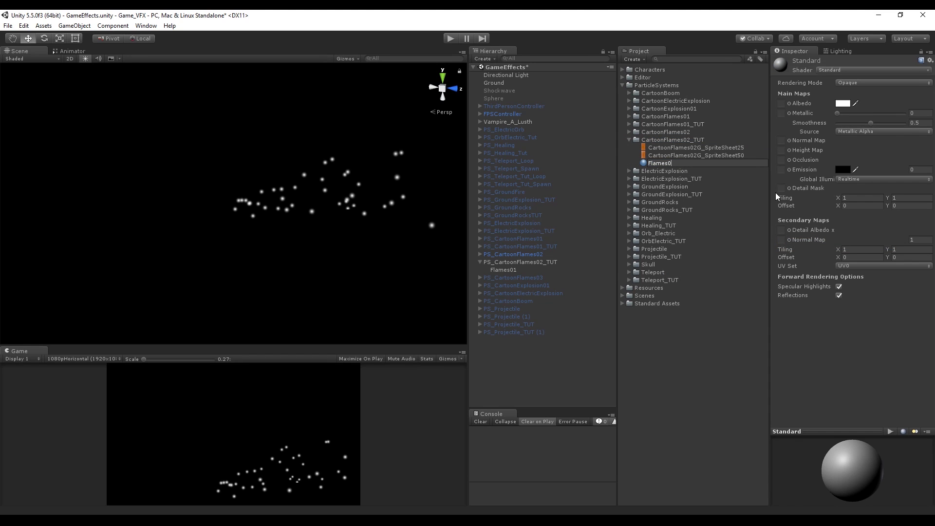
key("Return")
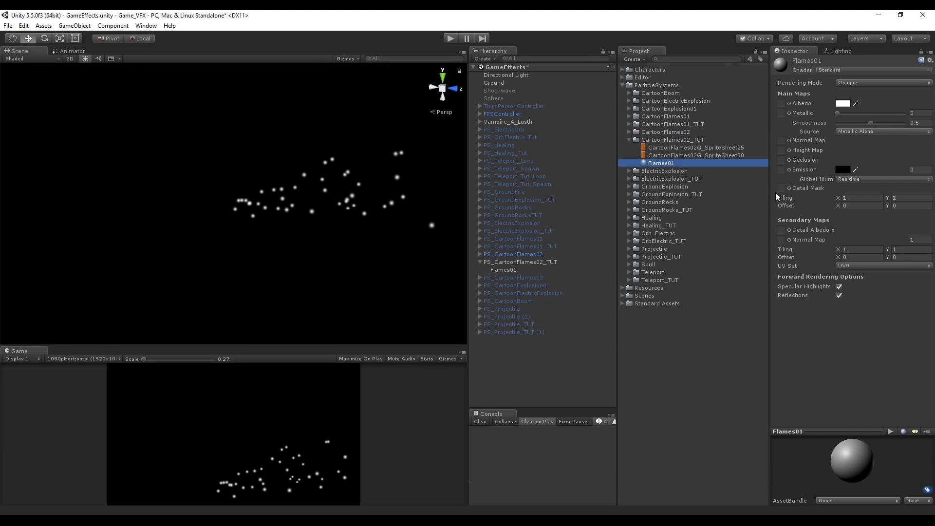
Set the Flames01 material's shader to Particles/Additive
left_click(845, 69)
left_click(852, 75)
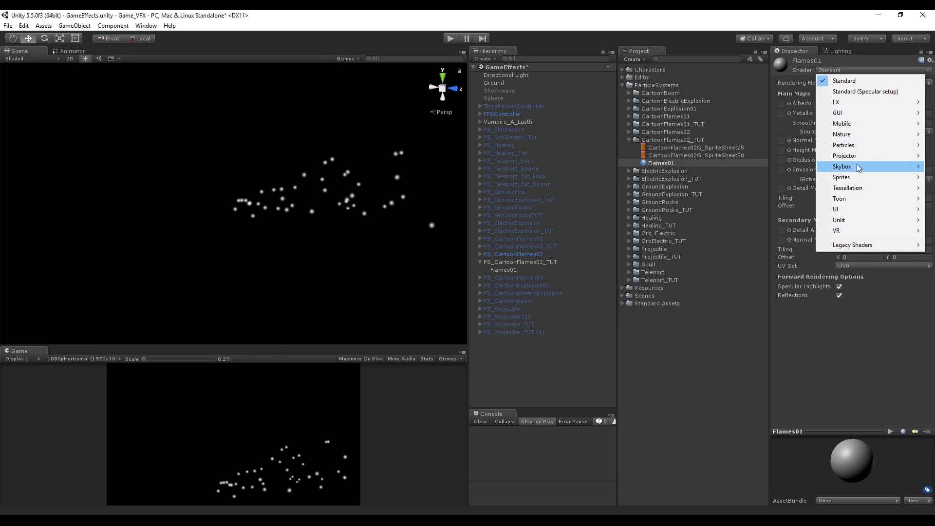
mouse_move(869, 144)
left_click(775, 147)
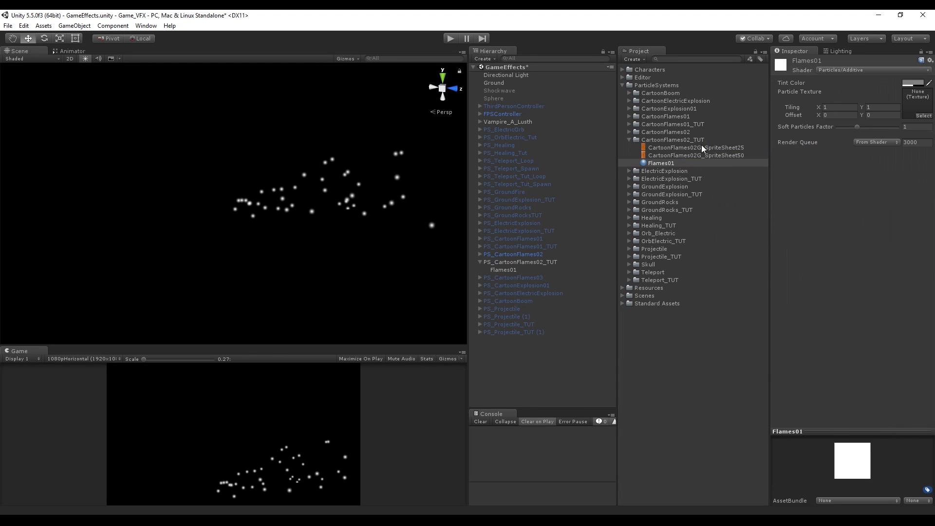
Assign CartoonFlames02G_SpriteSheet25 as the Flames01 material's particle texture and rename the material Flames01_25
left_click_drag(698, 150, 918, 102)
left_click(667, 164)
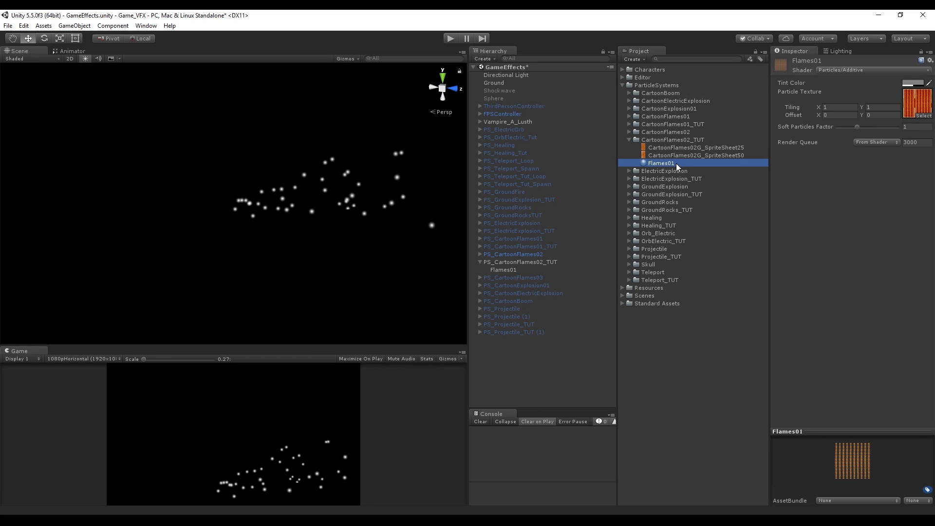
left_click(676, 163)
type("_25")
key("Return")
Duplicate the Flames01_25 material and rename the copy Flames01_50
key("ctrl+d")
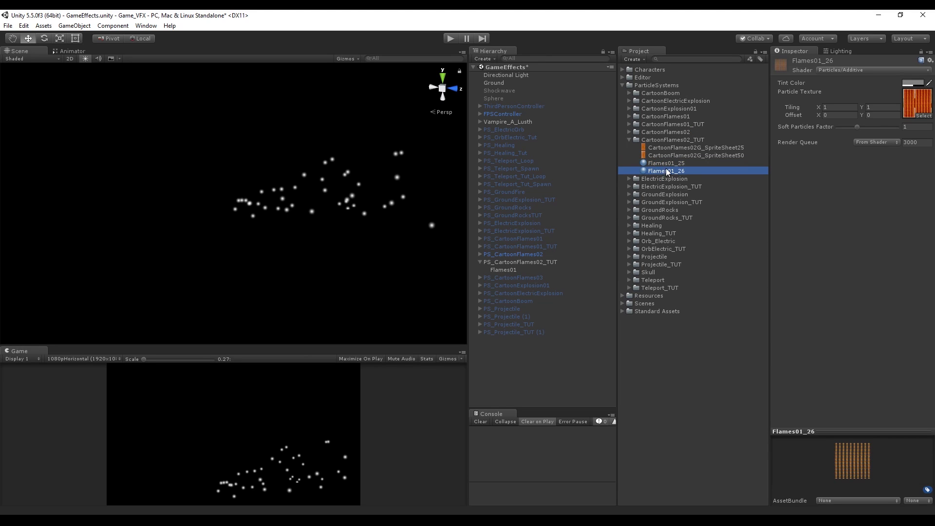
left_click(684, 171)
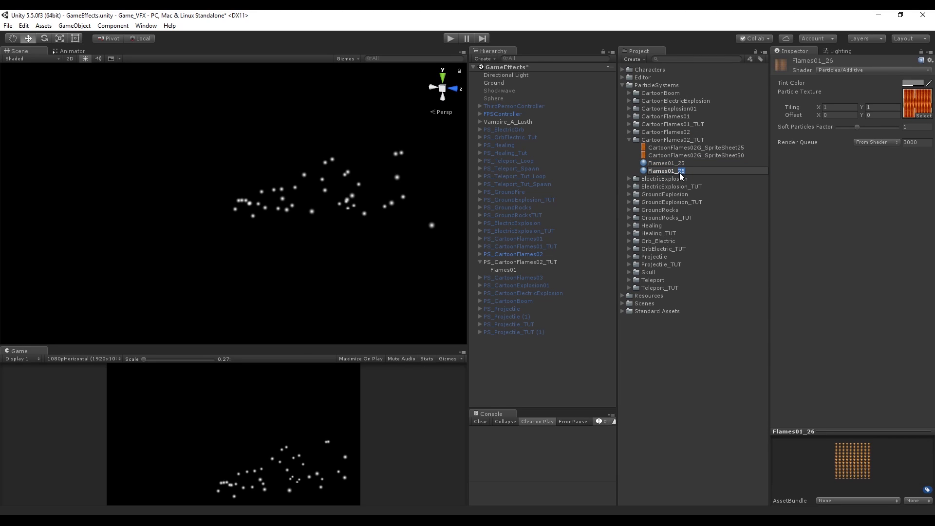
key("BackSpace")
key("BackSpace")
type("50")
key("Return")
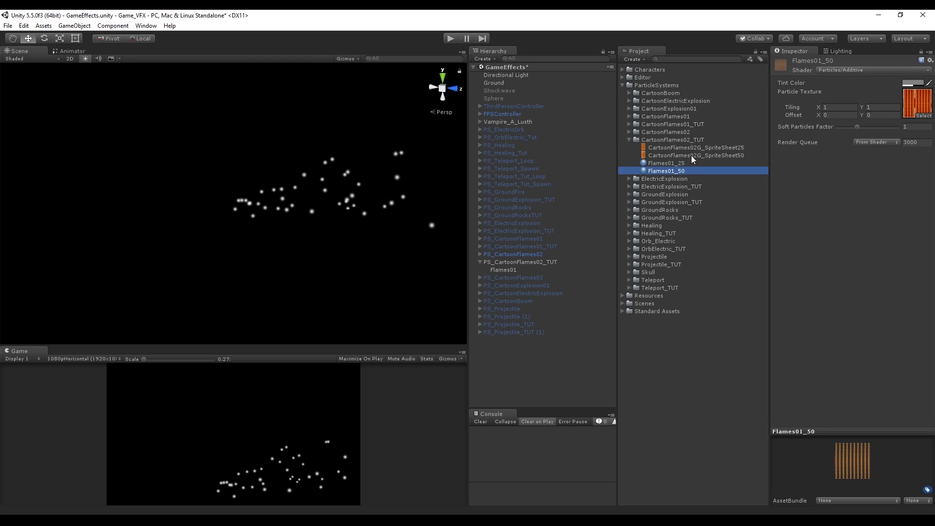
Assign the Flames01_25 material to the Flames01 particle system in the hierarchy
left_click(903, 100)
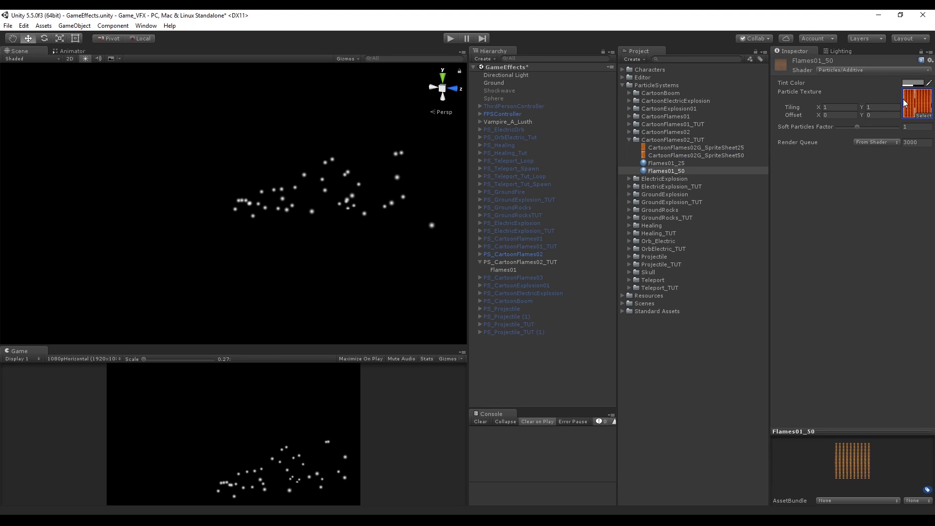
left_click(669, 168)
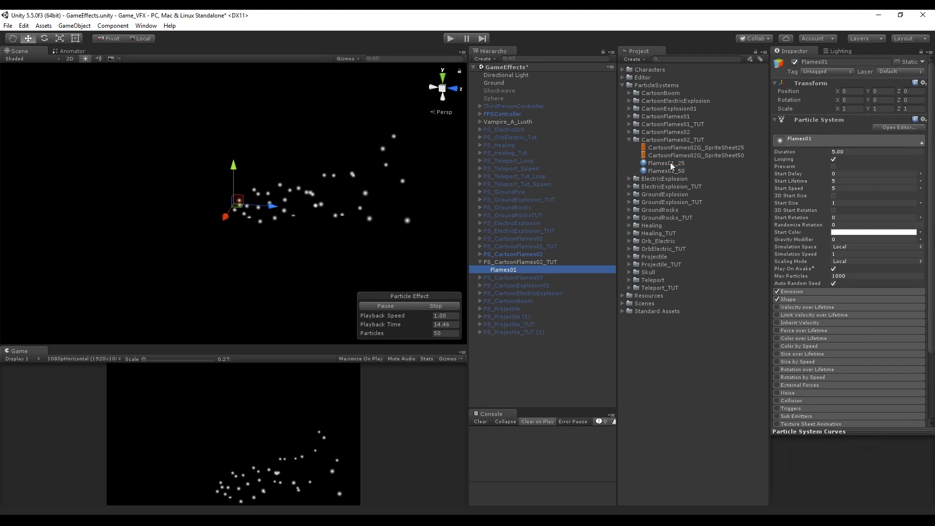
left_click(670, 162)
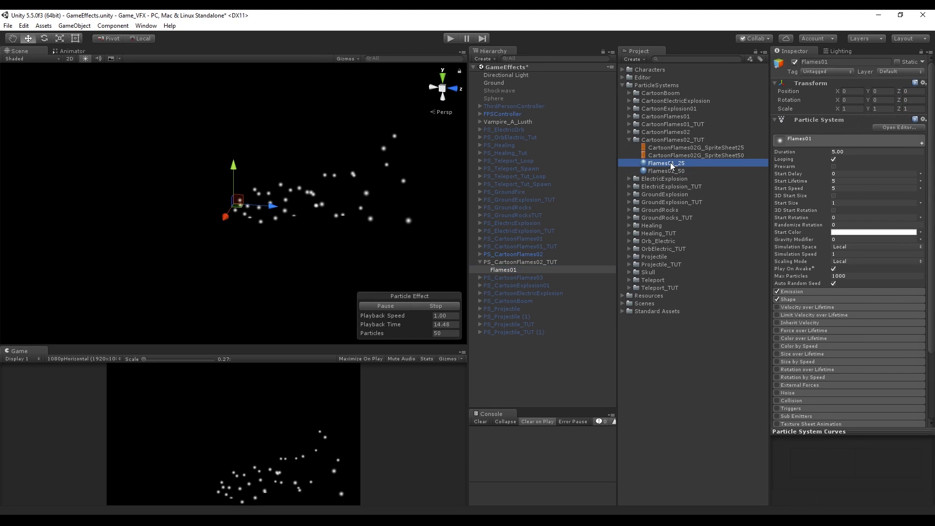
left_click_drag(670, 166, 507, 271)
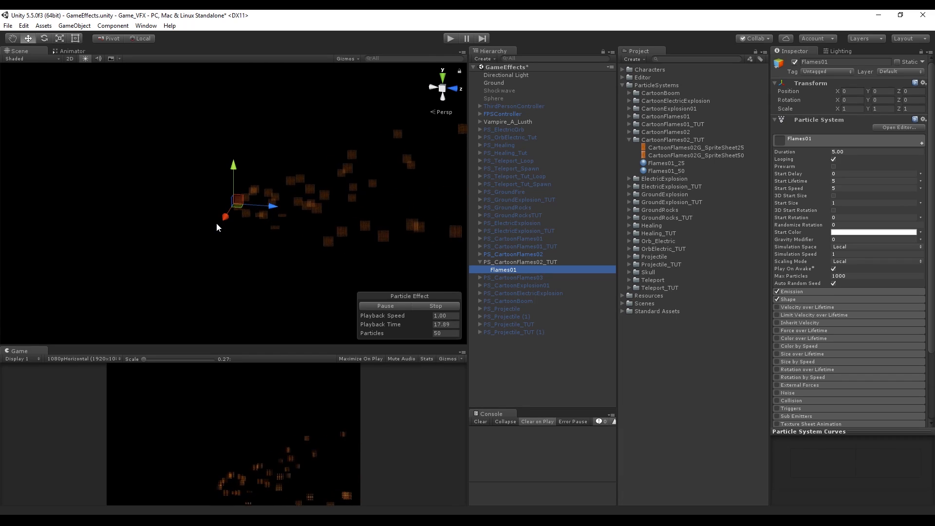
Rotate the Flames01 particle system to -90 on X and set its start speed to 0
left_click(848, 100)
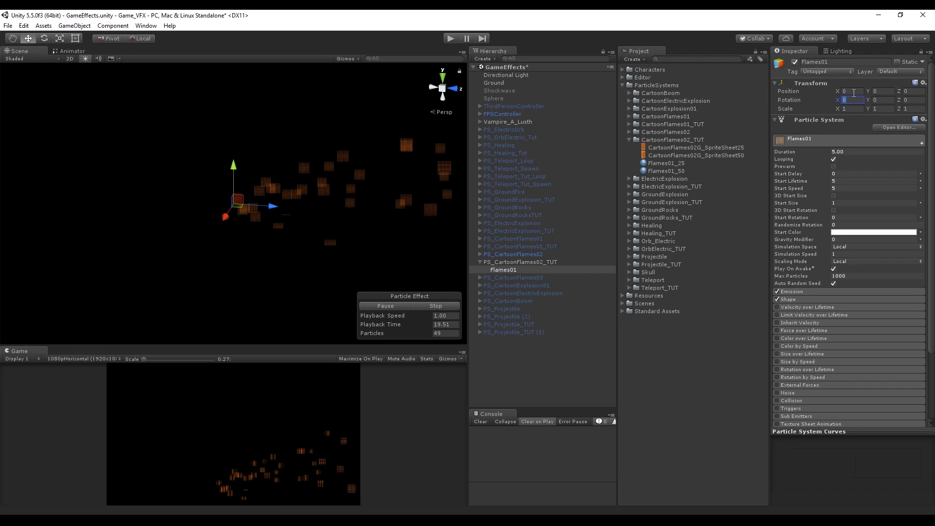
type("-90")
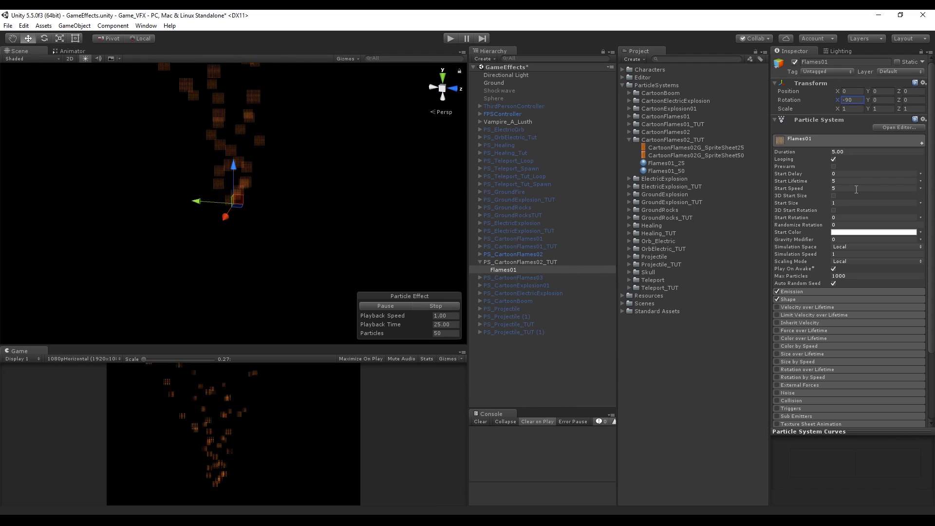
left_click(856, 187)
type("0")
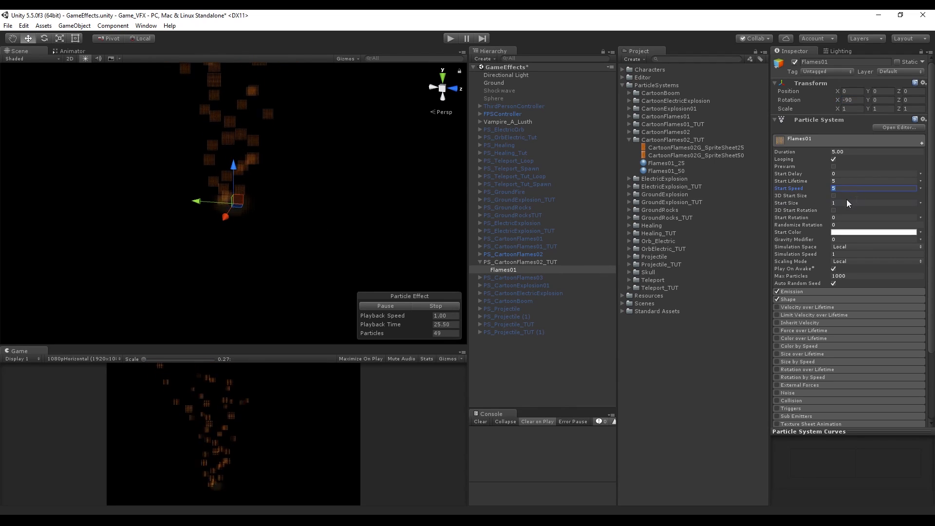
Set the particle start size to 10 and the emission rate over time to 1
left_click(852, 203)
type("10")
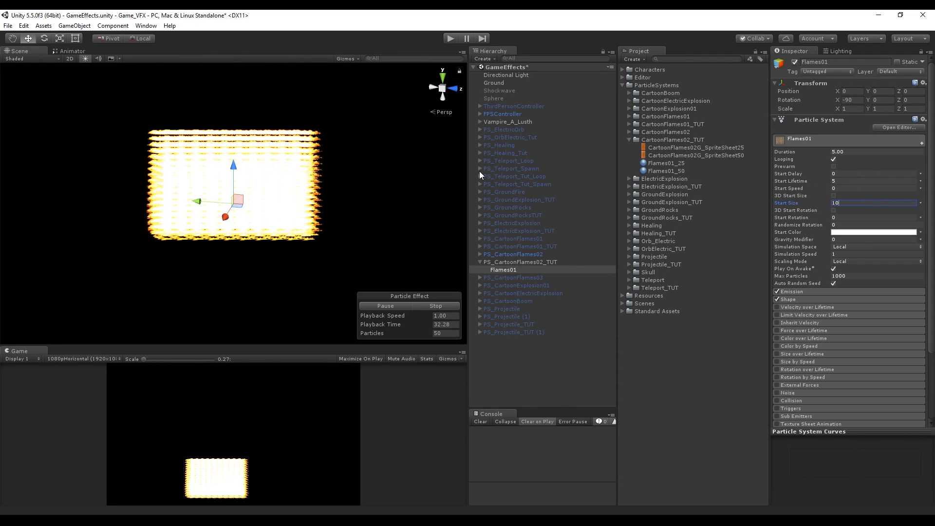
left_click(843, 292)
left_click(846, 301)
type("1")
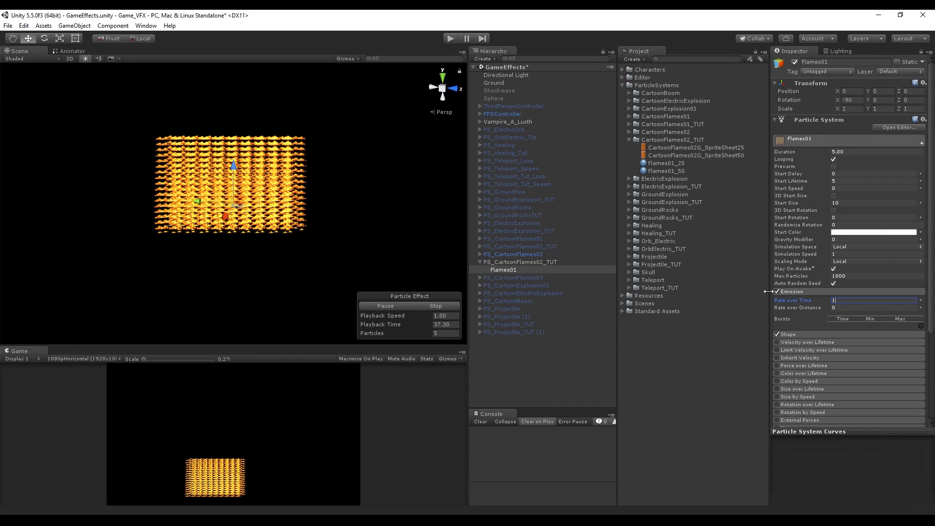
Set max particles to 2 and collapse the Emission module
left_click(850, 275)
type("2")
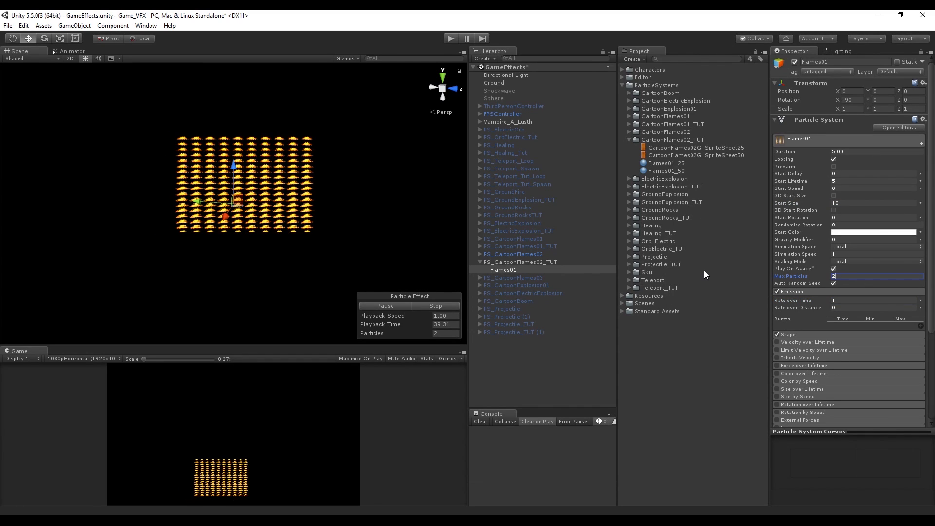
left_click(816, 292)
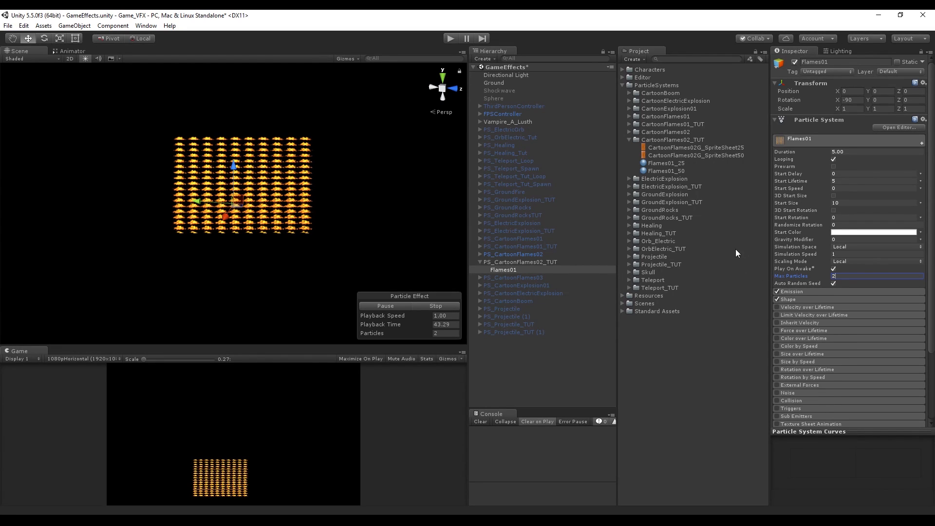
Enable the Texture Sheet Animation module on the particle system
scroll(802, 280, "down", 3)
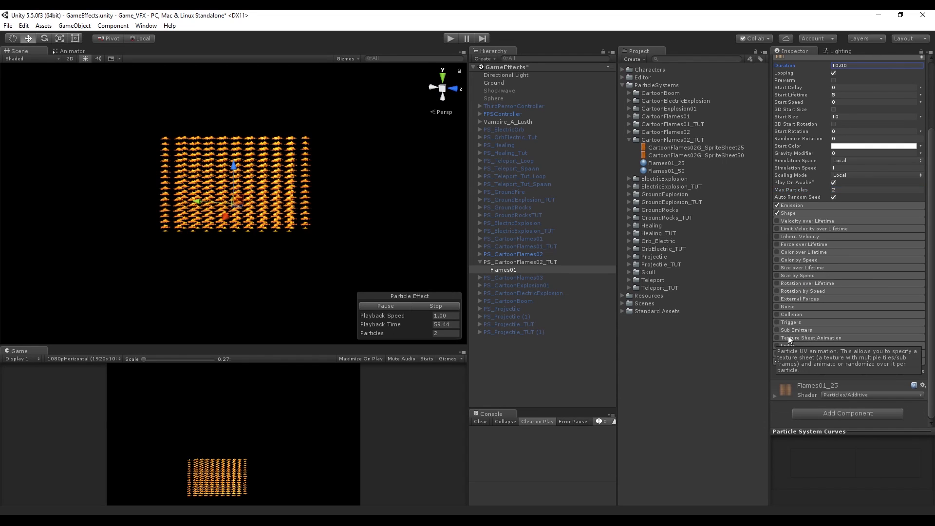
left_click(789, 337)
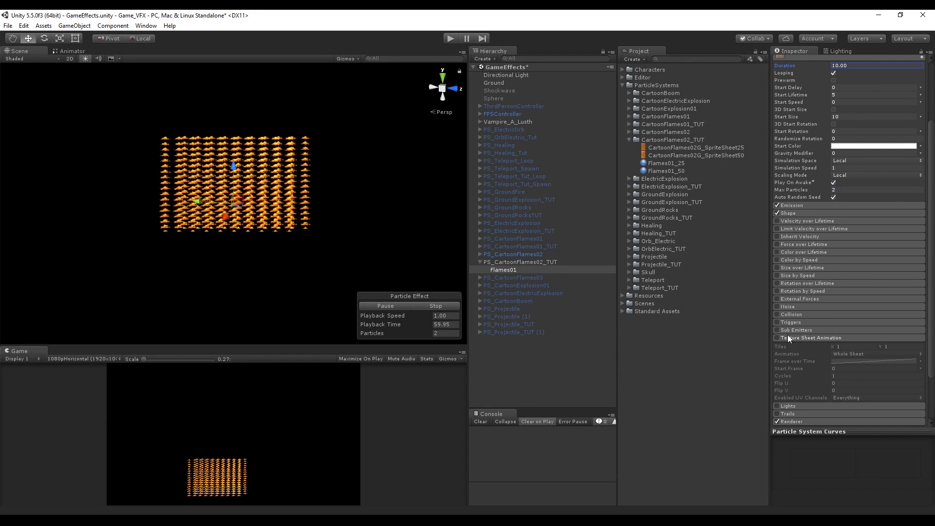
left_click(777, 337)
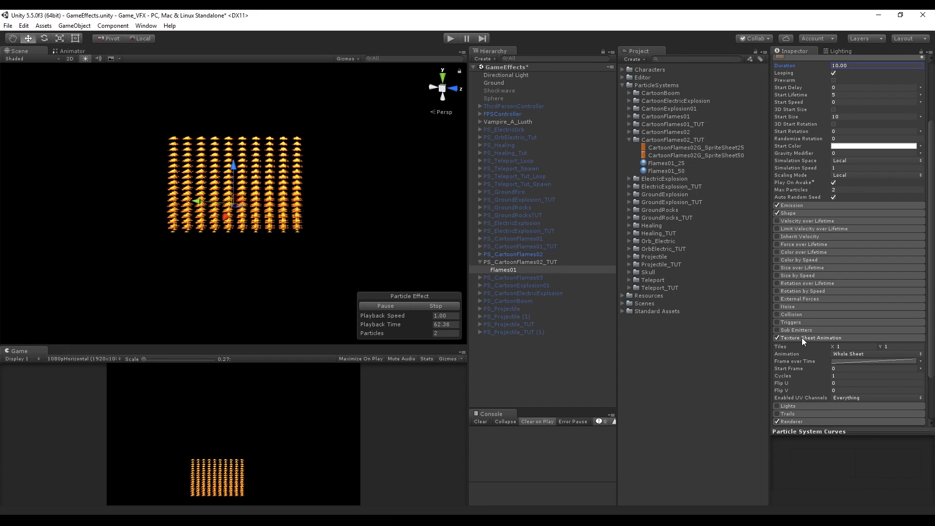
Check the SpriteSheet25 texture and set the texture sheet animation tiles to 10 by 25
left_click(699, 148)
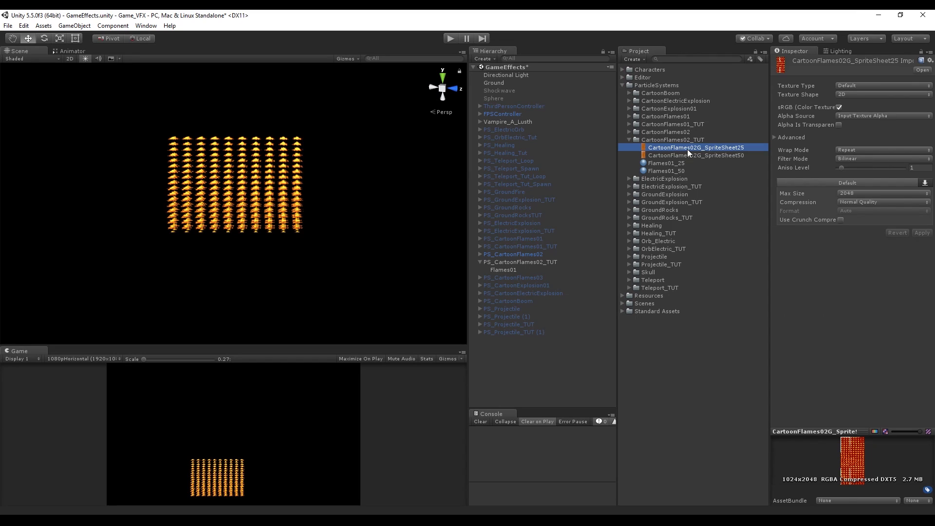
double_click(688, 149)
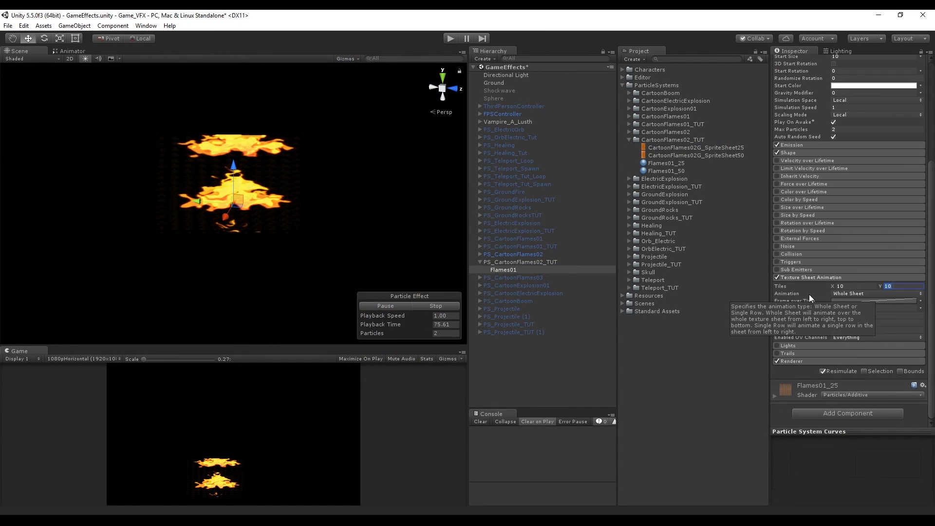
type("25")
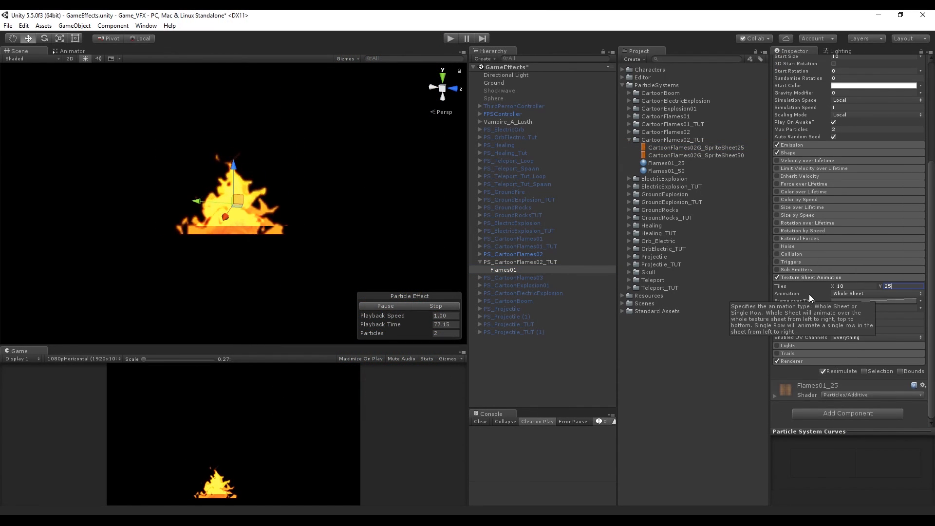
Set the renderer pivot Y to 0.25 and switch the particle material to Flames01_50
left_click_drag(286, 251, 291, 224)
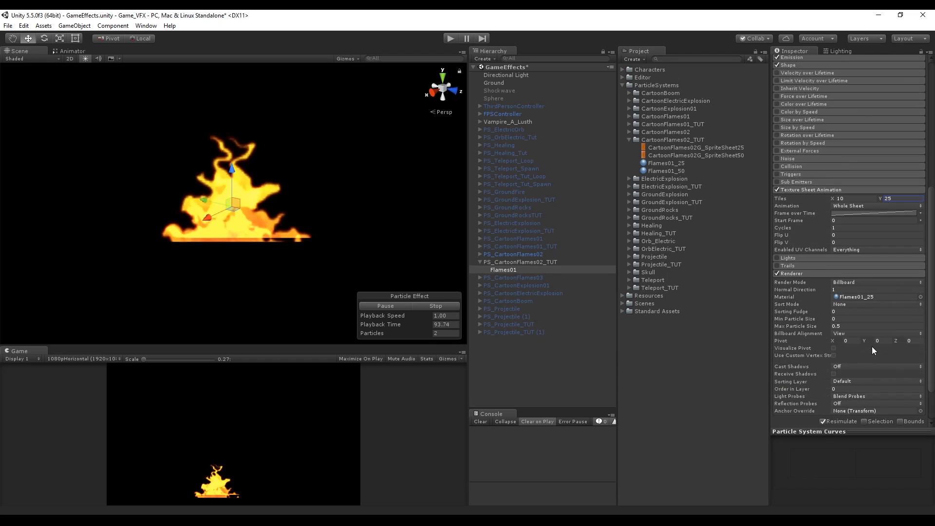
left_click_drag(863, 340, 870, 341)
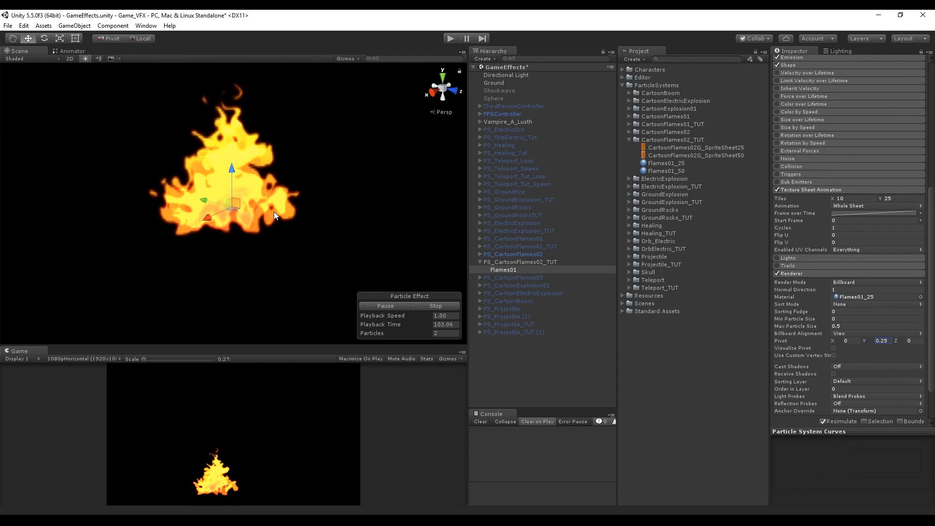
left_click(493, 261)
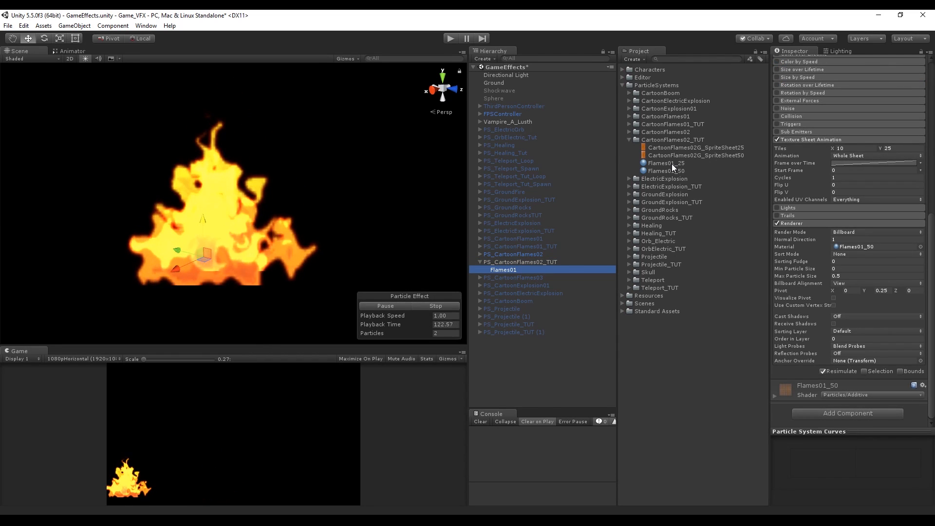
Set the SpriteSheet50 texture's max size to 8192 with crunch compression at quality 100, and reselect Flames01
left_click(682, 154)
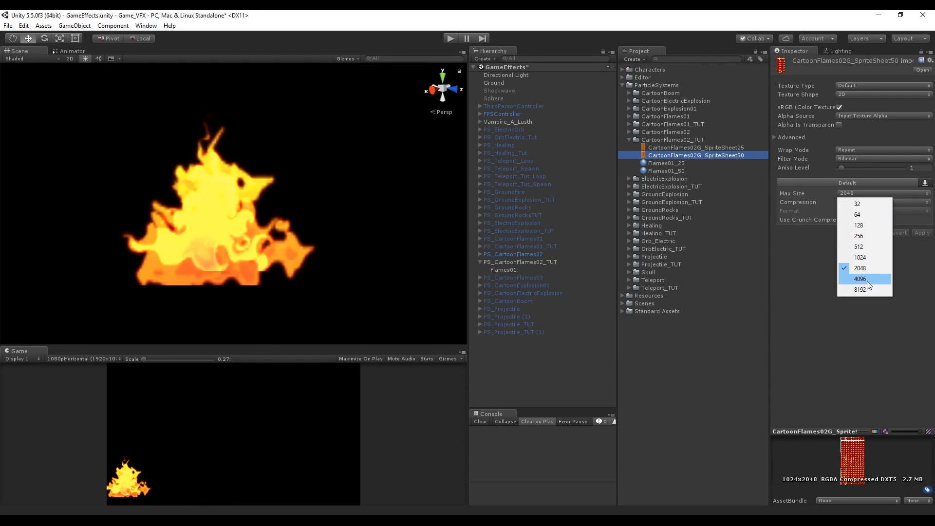
left_click(860, 279)
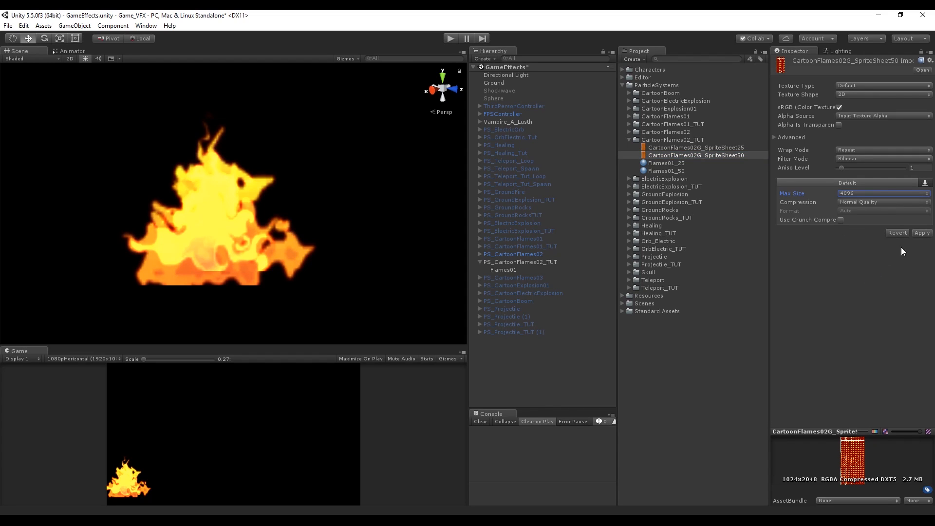
left_click(840, 219)
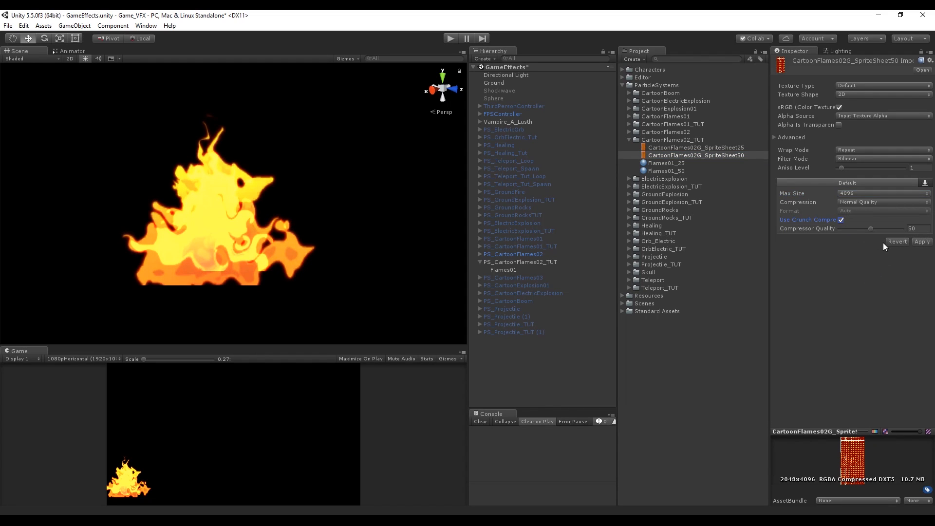
left_click_drag(880, 228, 896, 228)
left_click(875, 193)
left_click(861, 290)
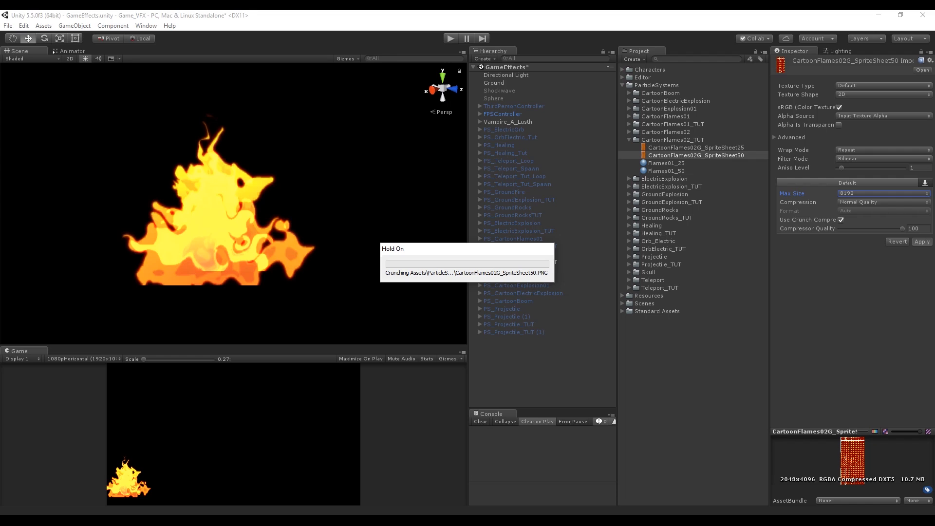
left_click(517, 271)
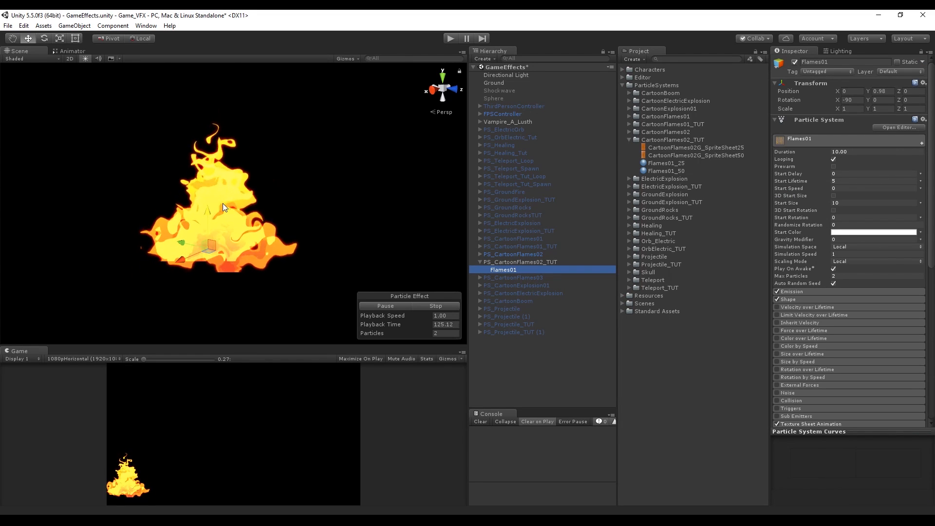
Stop the preview and set start lifetime to random between two constants
left_click_drag(208, 217, 211, 206)
scroll(852, 195, "down", 2)
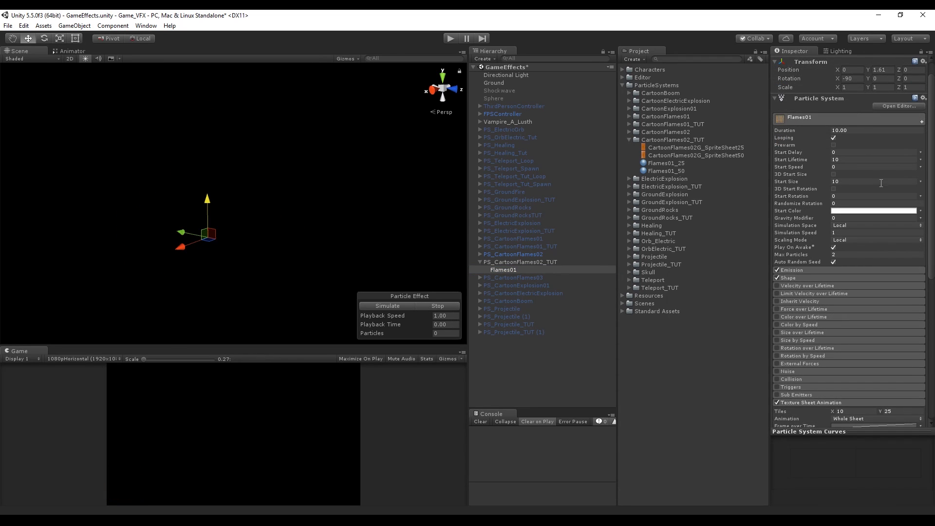
left_click(921, 160)
left_click(852, 190)
left_click(428, 306)
left_click(849, 159)
Set start size to random between two constants, entering 8 as a size value
left_click(920, 183)
left_click(890, 213)
left_click(920, 163)
left_click(859, 191)
key("BackSpace")
type("8")
left_click(904, 160)
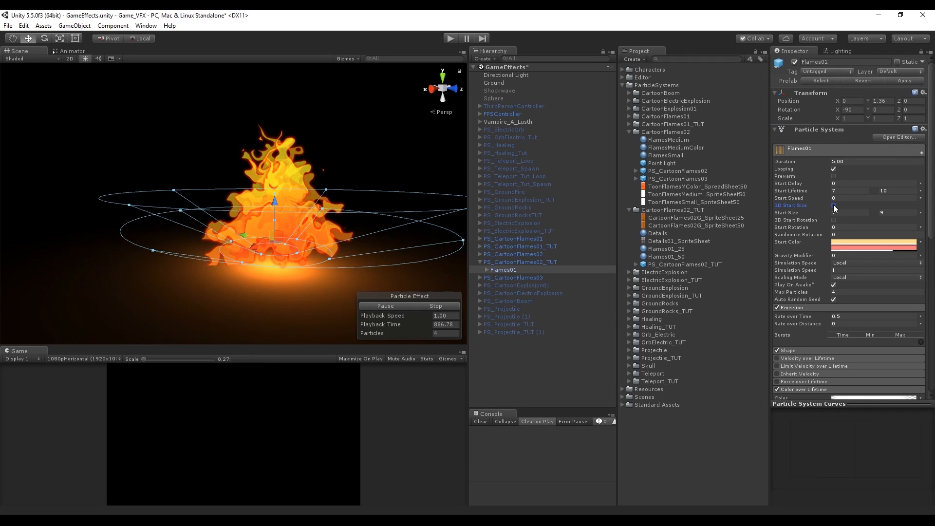
Enable 3D start size and set the start color mode to Random Between Two Colors
left_click(834, 206)
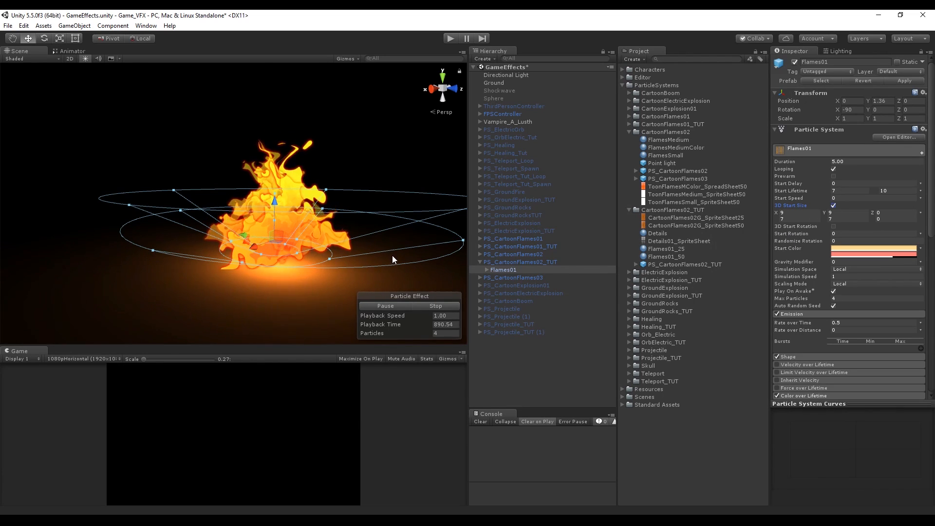
scroll(850, 253, "down", 3)
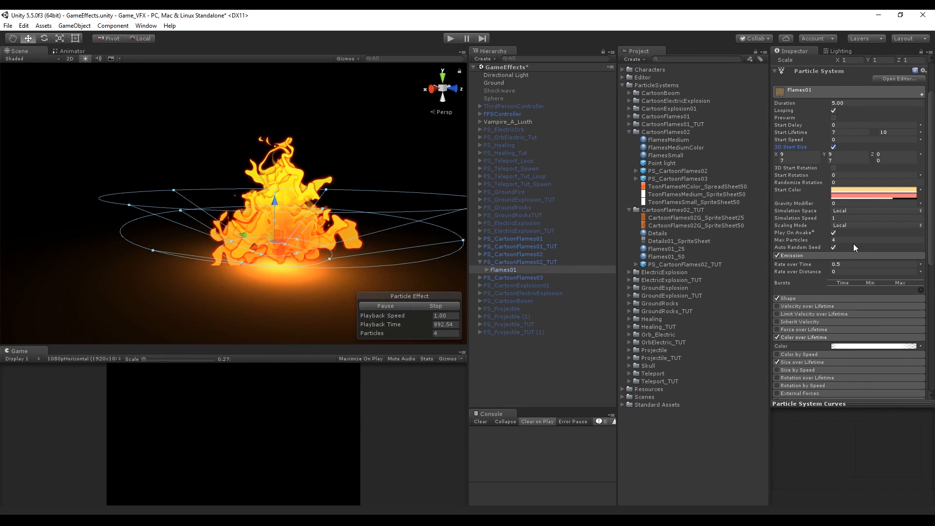
left_click(921, 190)
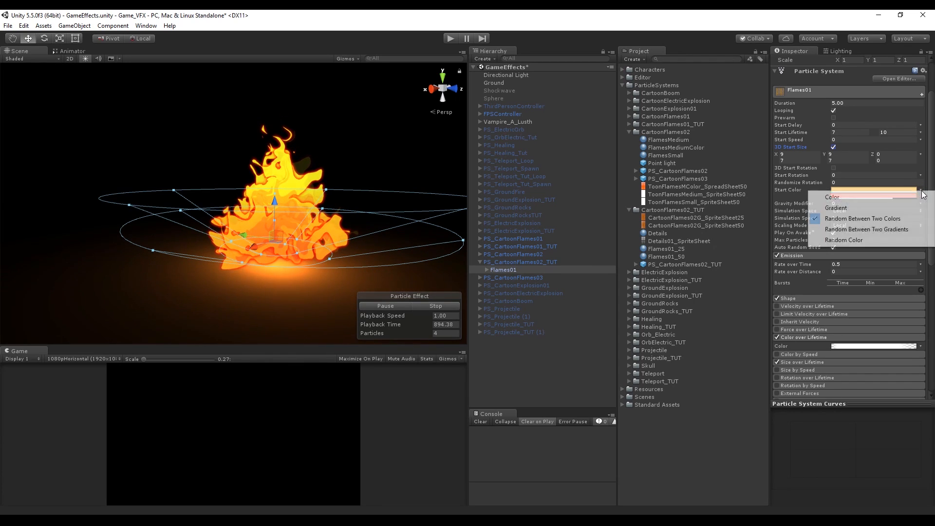
left_click(921, 196)
left_click(920, 190)
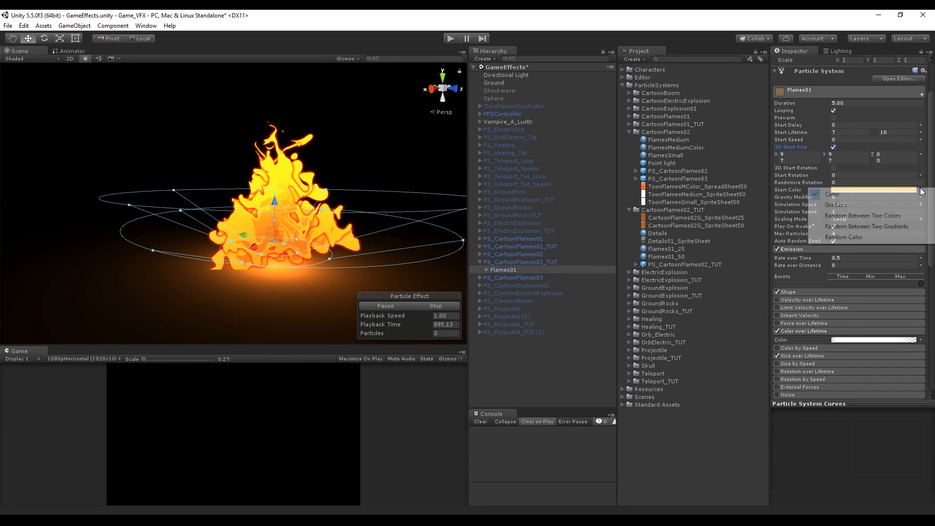
left_click(887, 216)
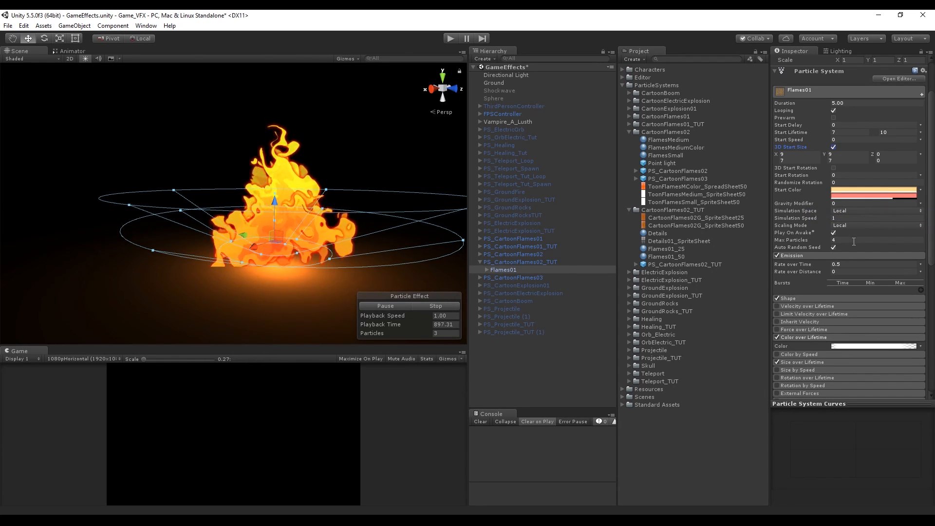
Try setting the Shape module's cone radius to 0.85 and undo it
scroll(847, 264, "down", 3)
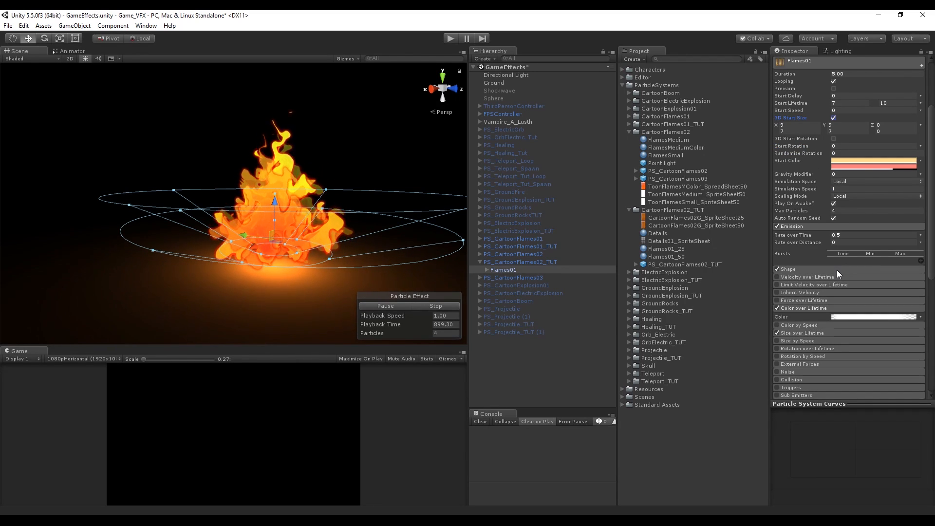
left_click(836, 270)
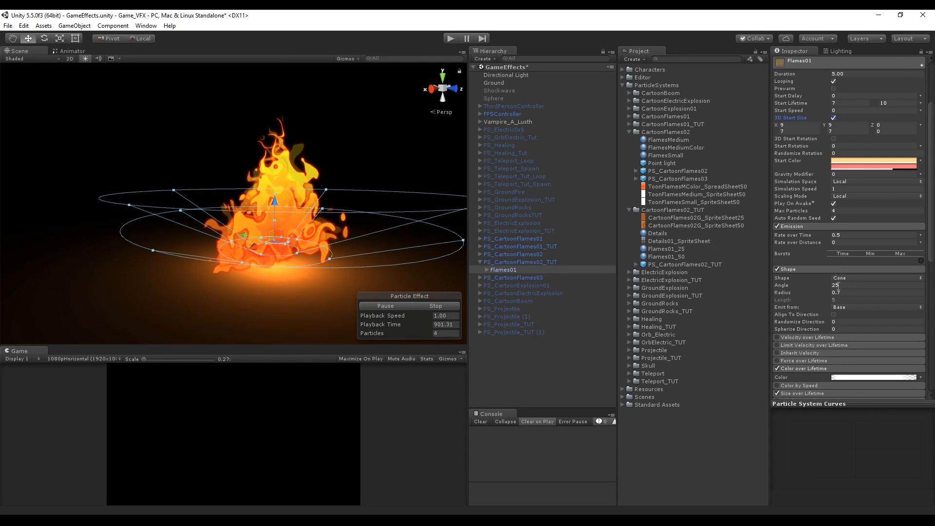
left_click(834, 293)
type("0.85")
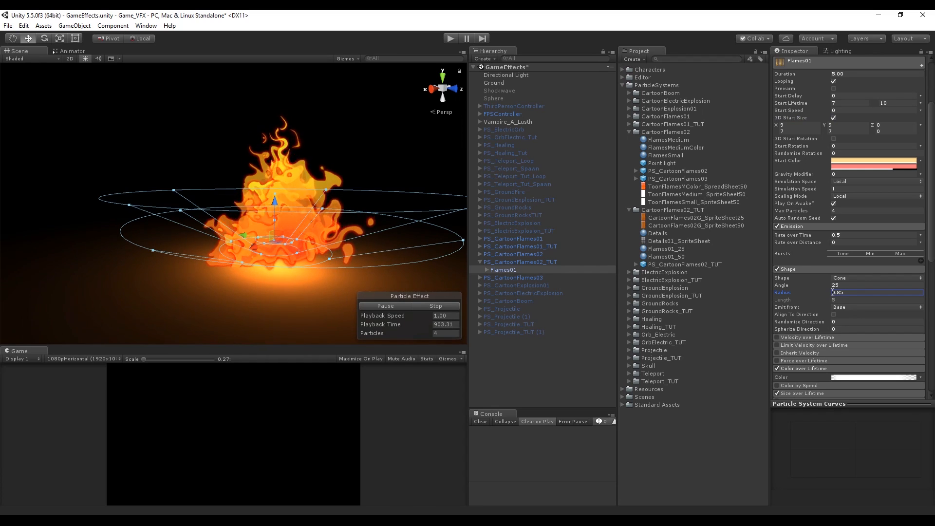
key("ctrl+z")
In the Color over Lifetime gradient, remove the middle alpha key and set the starting color key to dark red A91818
scroll(287, 255, "up", 10)
left_click_drag(296, 273, 324, 273)
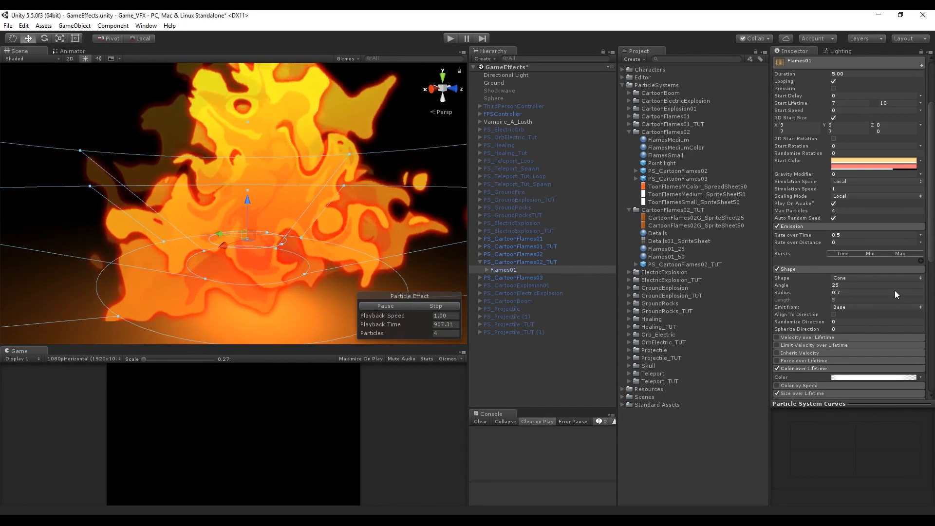
scroll(871, 282, "down", 3)
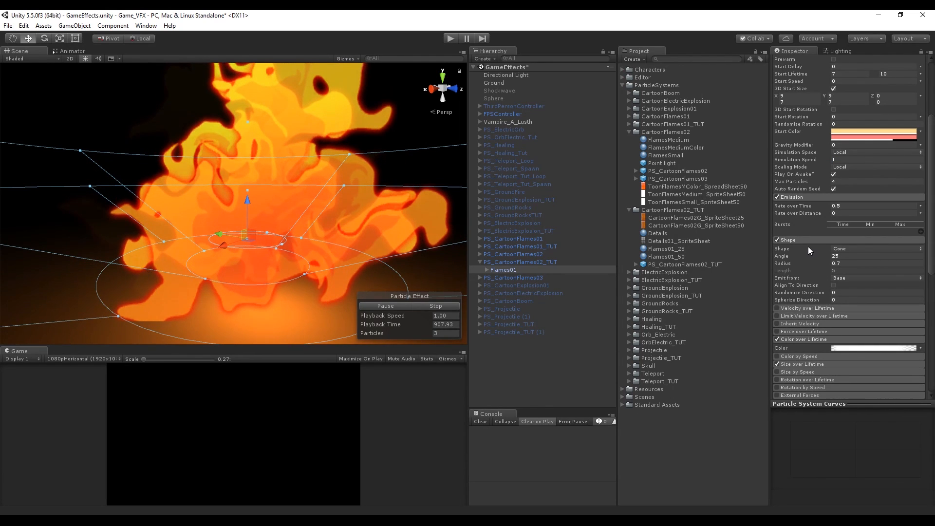
left_click(810, 241)
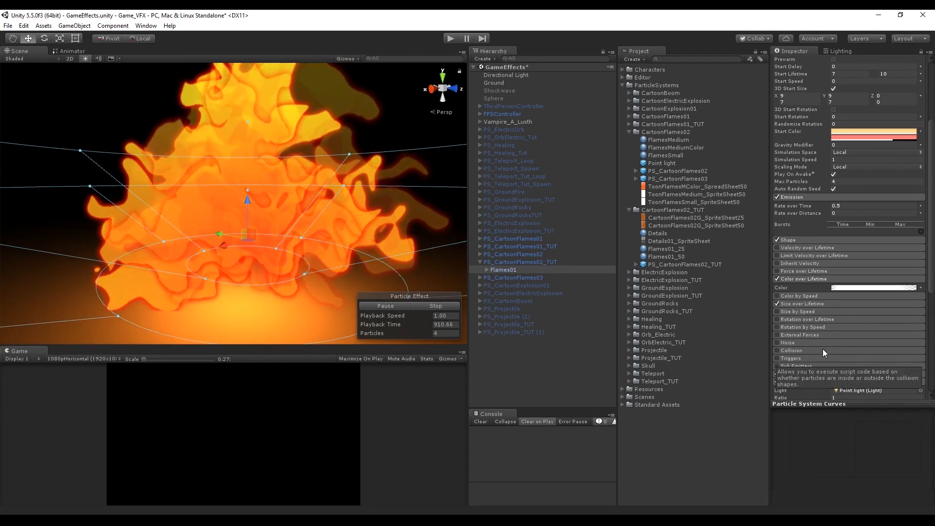
left_click(843, 288)
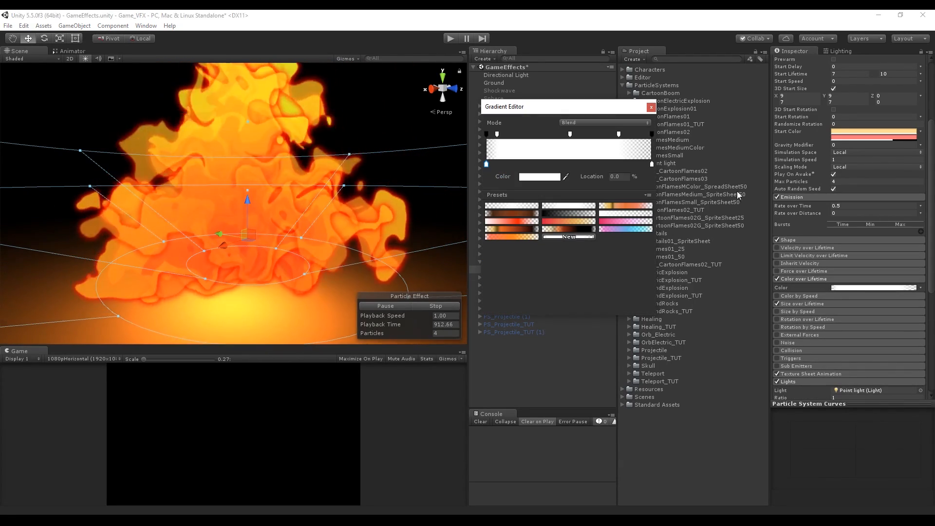
left_click(540, 134)
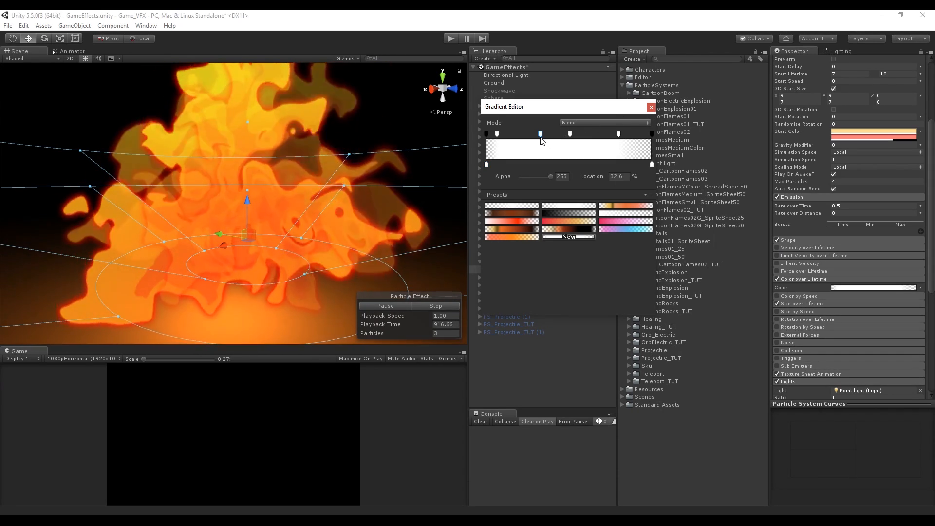
left_click(560, 176)
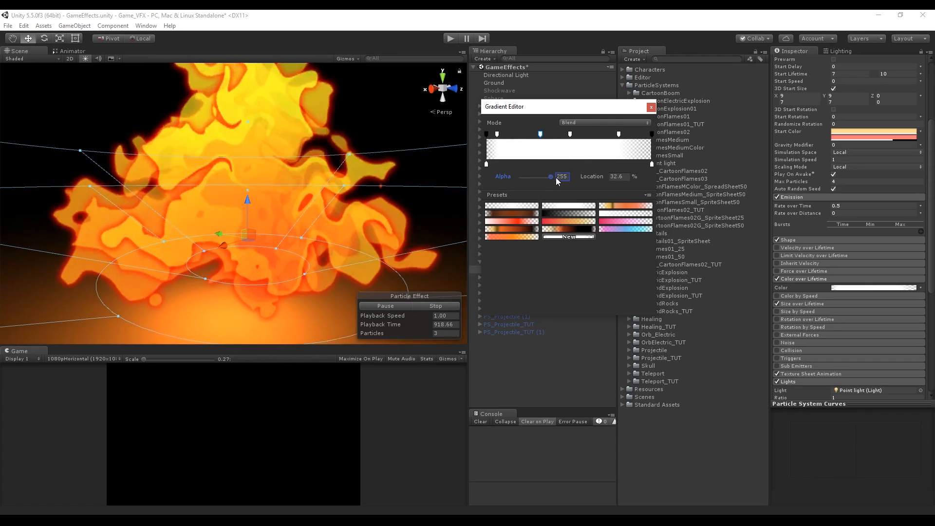
left_click_drag(540, 134, 529, 165)
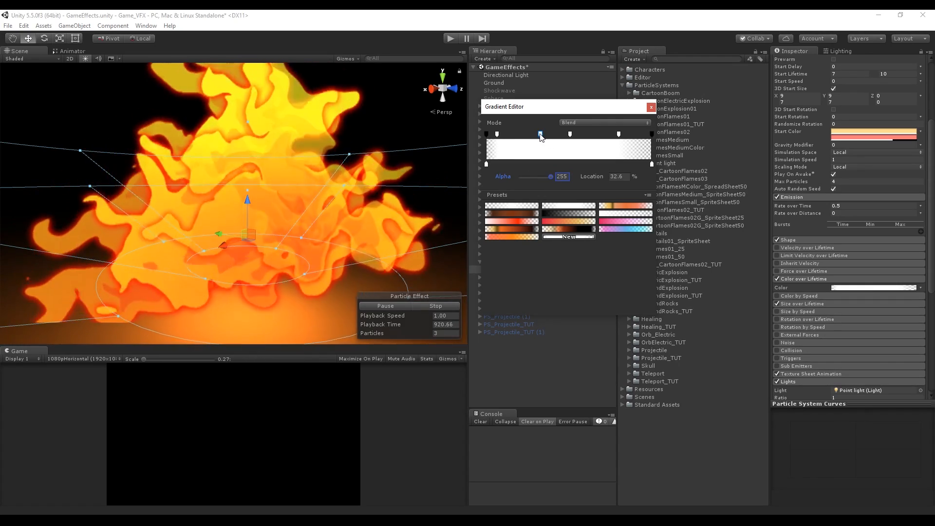
left_click(486, 165)
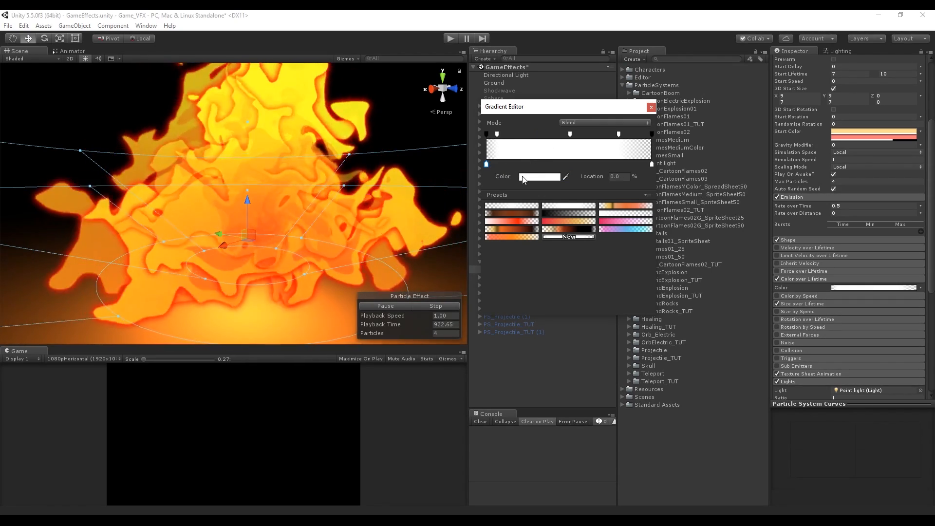
left_click(535, 176)
mouse_move(443, 140)
left_mouse_down()
mouse_move(458, 100)
mouse_move(429, 115)
mouse_move(446, 119)
left_mouse_up()
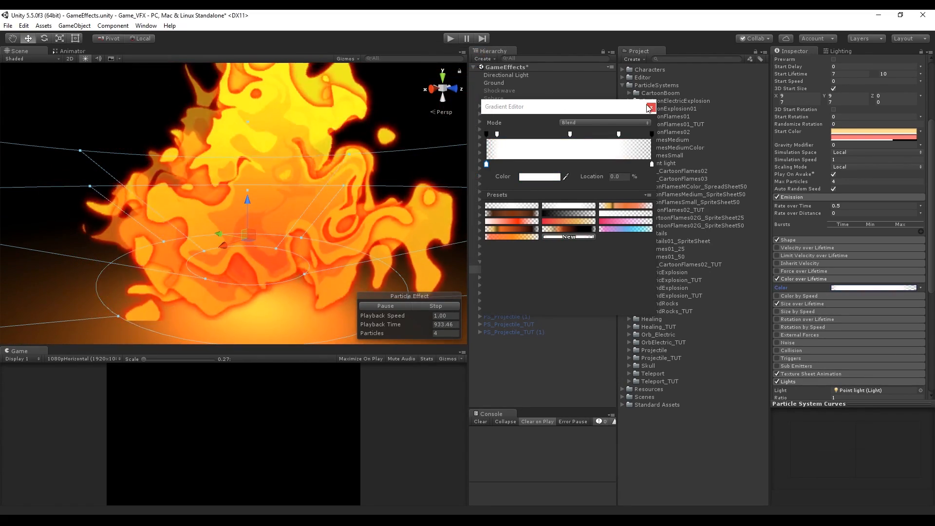
left_click(651, 107)
Open Size over Lifetime and add a key to its curve, pulling it down to make a mid-lifetime dip
left_click(810, 278)
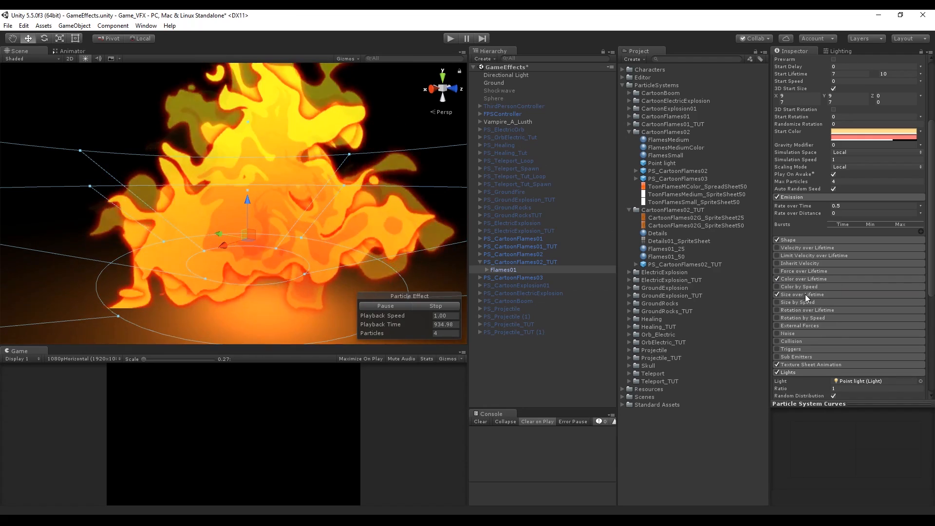
left_click(805, 295)
scroll(835, 305, "down", 3)
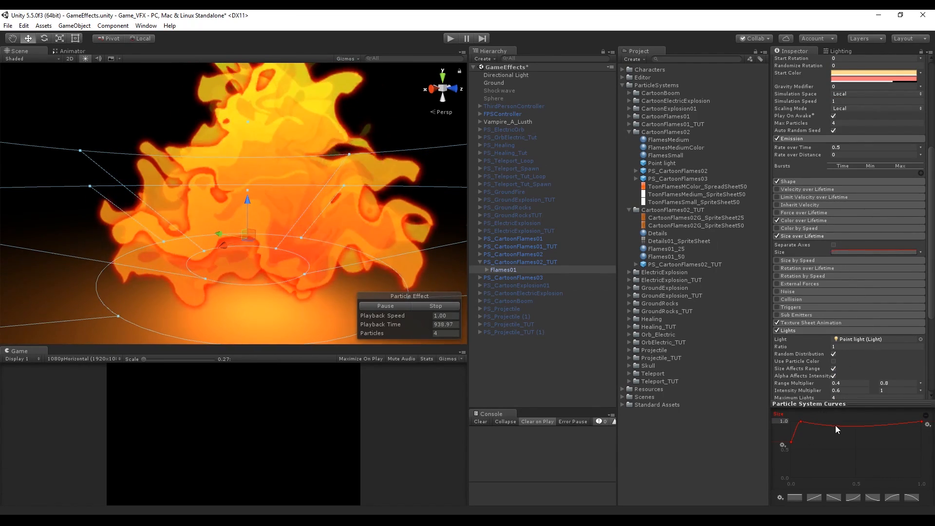
right_click(837, 424)
left_click(862, 432)
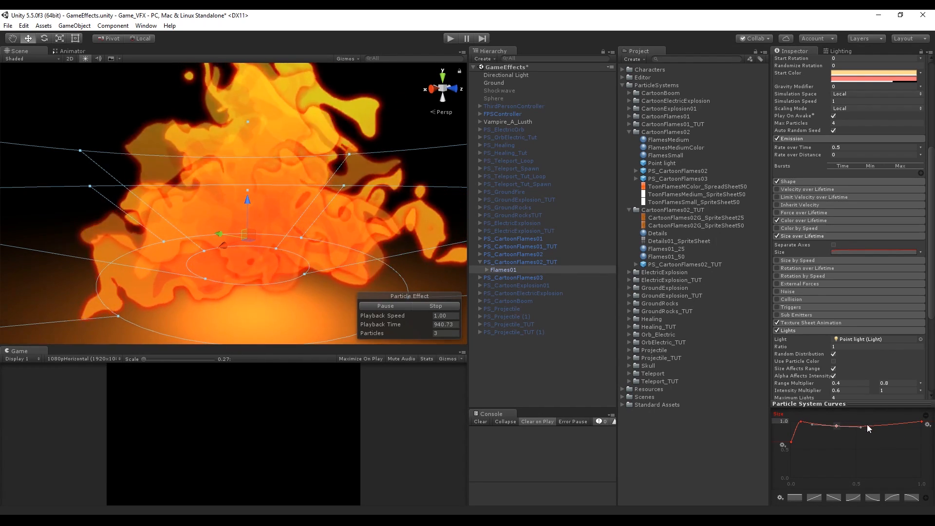
key("ctrl+z")
right_click(846, 428)
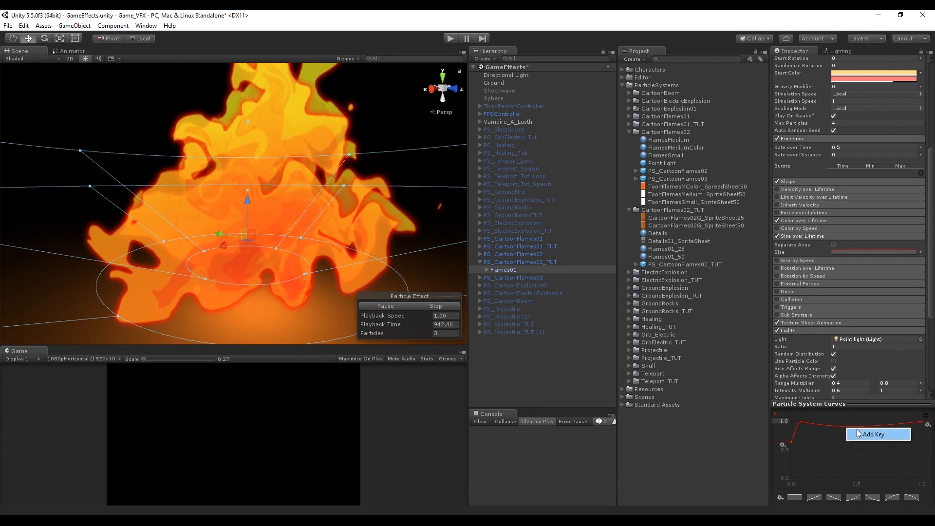
left_click(857, 430)
left_click_drag(846, 427, 857, 461)
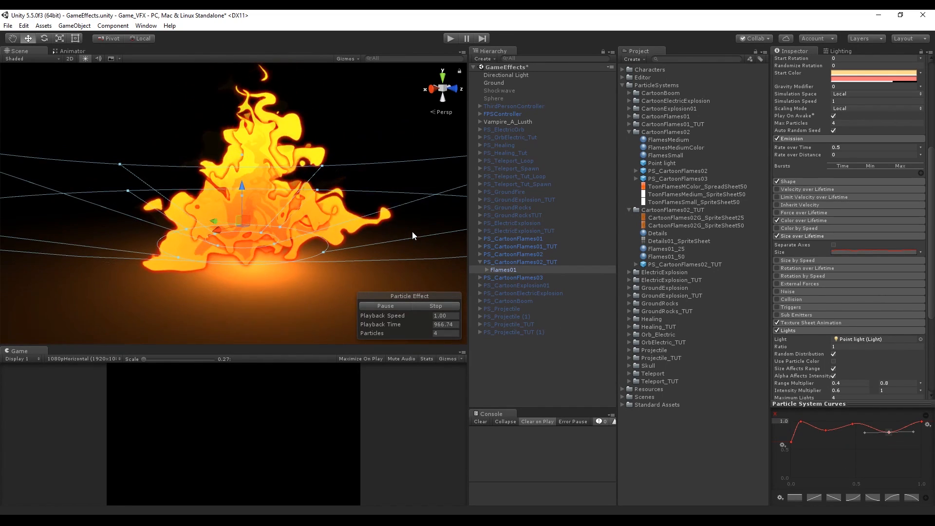
scroll(411, 232, "down", 3)
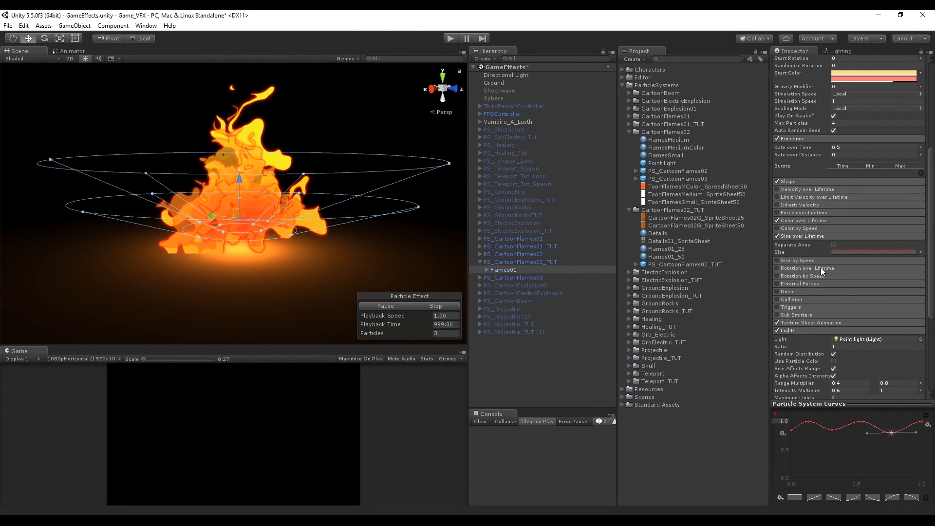
Toggle the Lights module on and off to compare the flame's lighting
left_click(817, 236)
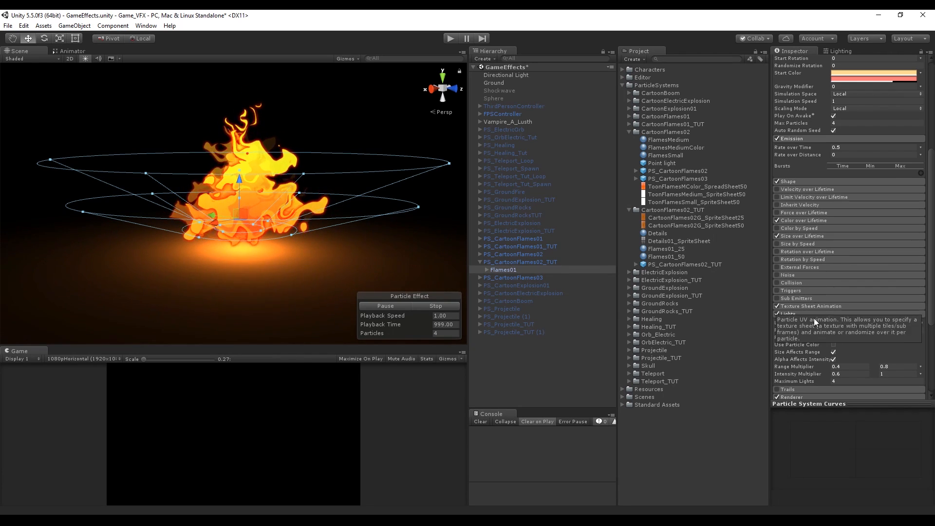
left_click(777, 314)
left_click(777, 314)
left_click(776, 314)
left_click(777, 314)
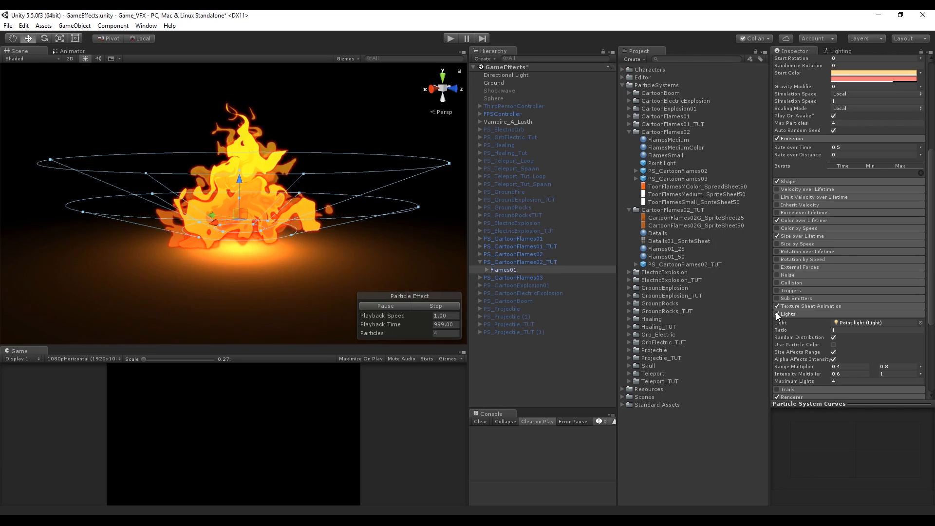
Inspect the Point light prefab and the Flames01 child systems Particles and Details01
left_click(664, 165)
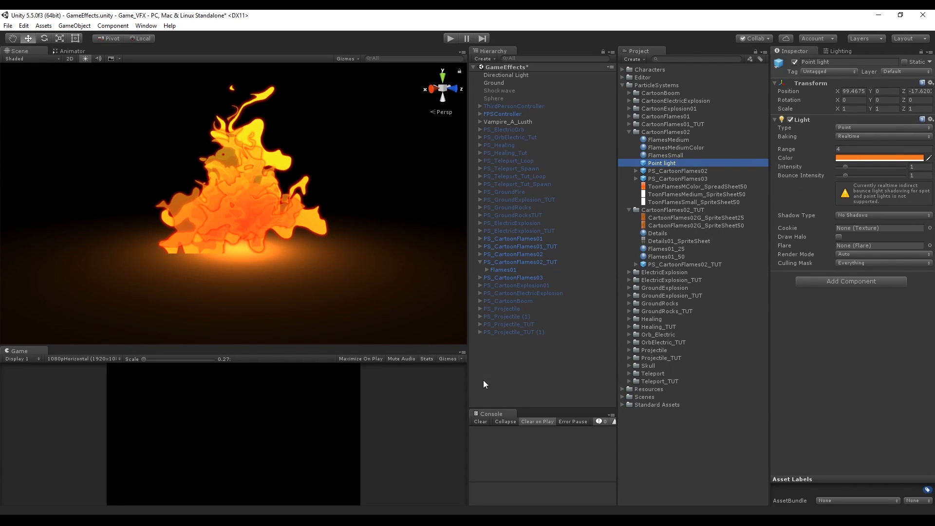
right_click(507, 366)
mouse_move(560, 317)
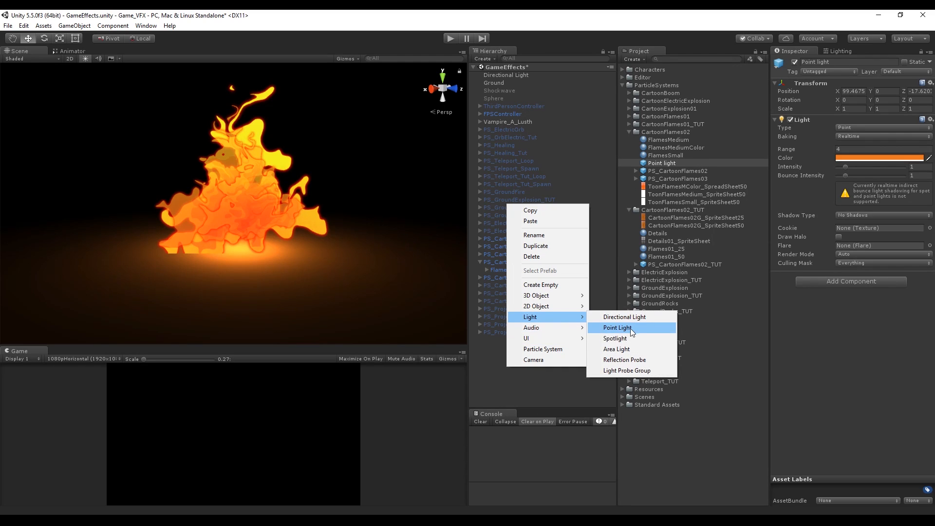
left_click(667, 165)
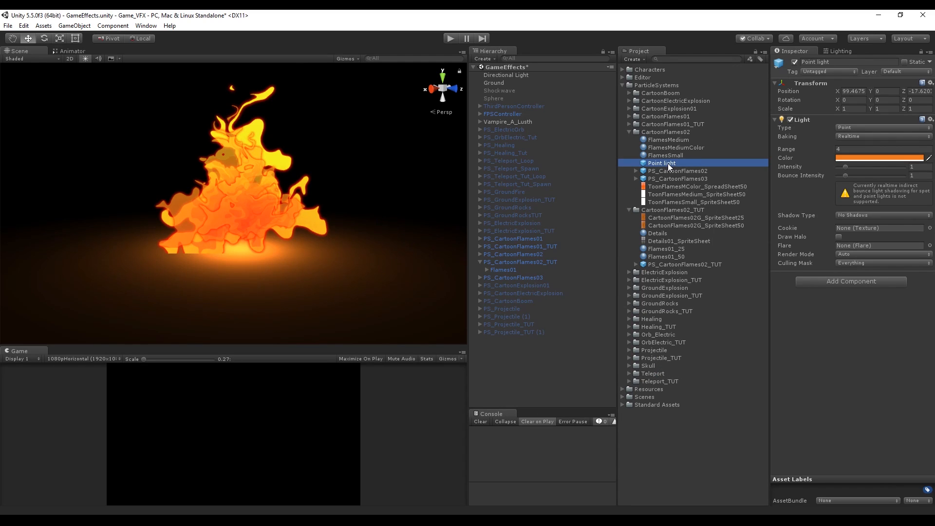
left_click(520, 271)
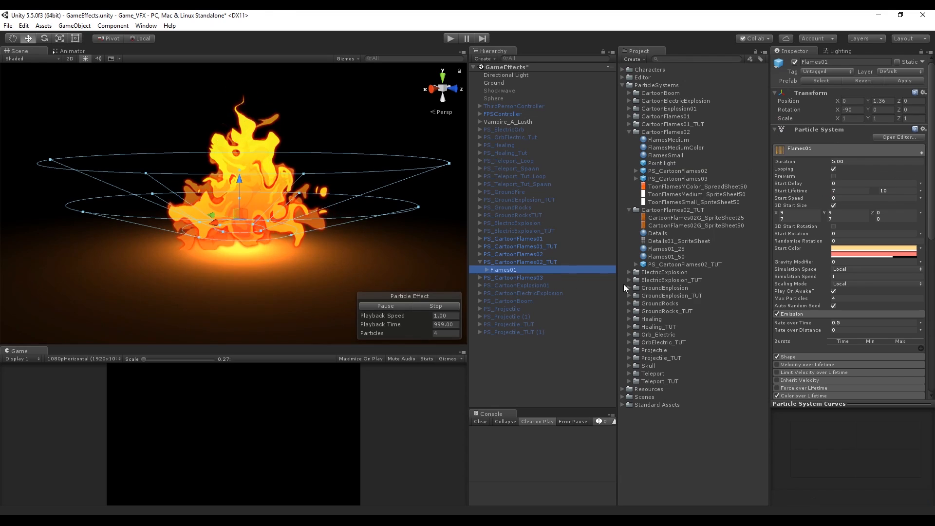
scroll(834, 346, "down", 5)
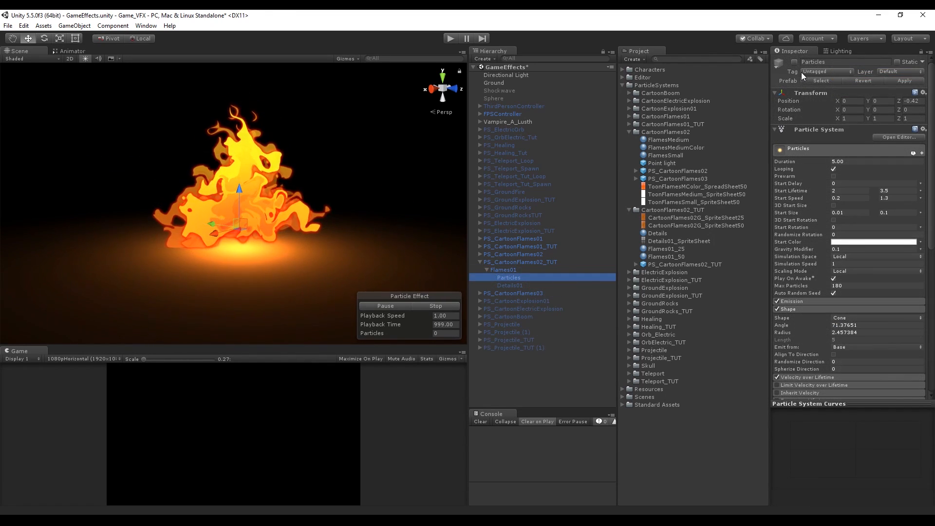
left_click(795, 63)
left_click(513, 276)
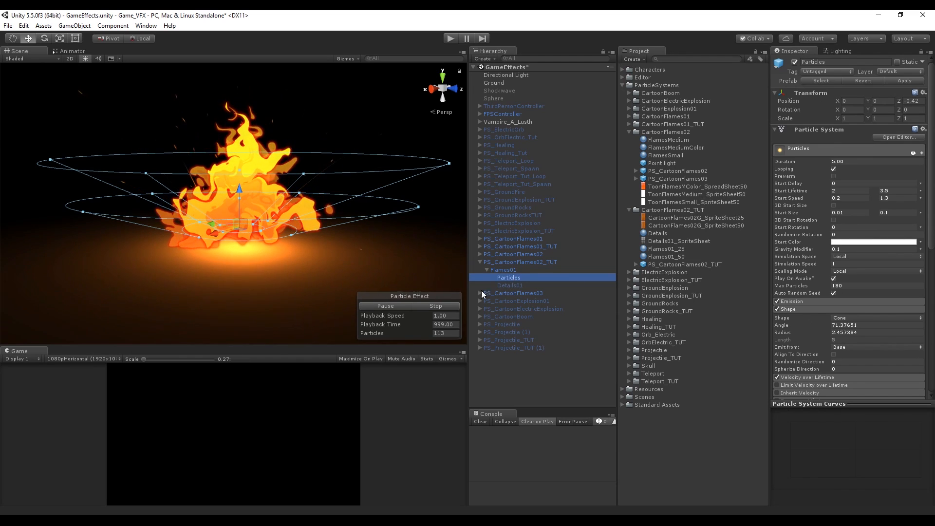
left_click(794, 62)
left_click(510, 285)
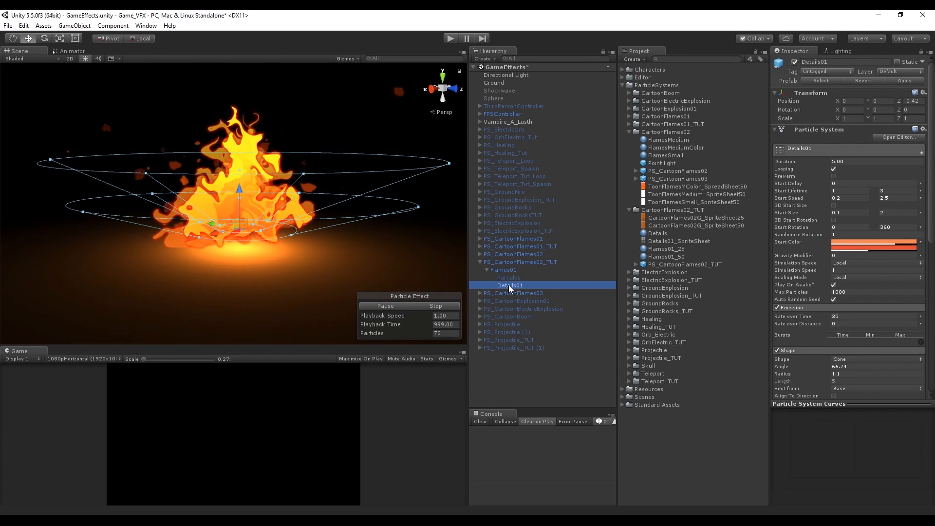
scroll(345, 282, "down", 3)
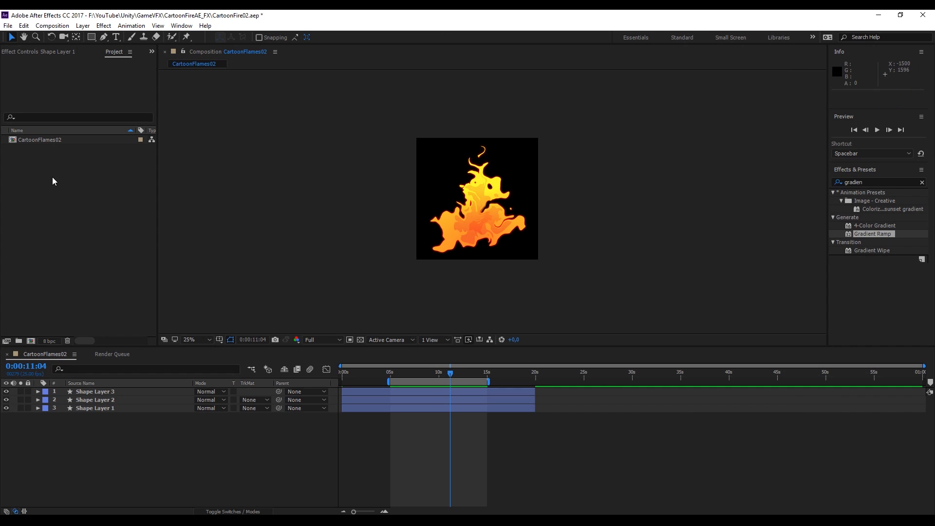
Switch to After Effects and create a new 100 × 100 px composition lasting 10 seconds
right_click(53, 177)
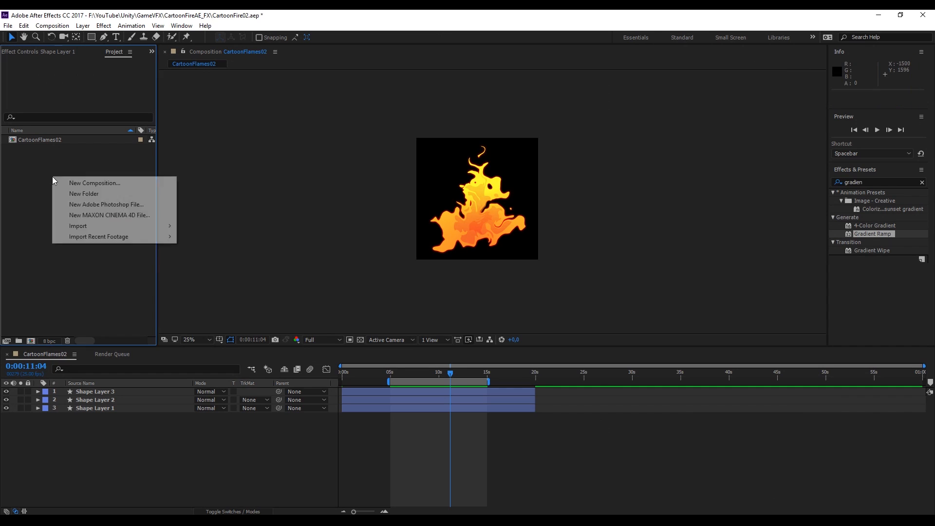
left_click(95, 183)
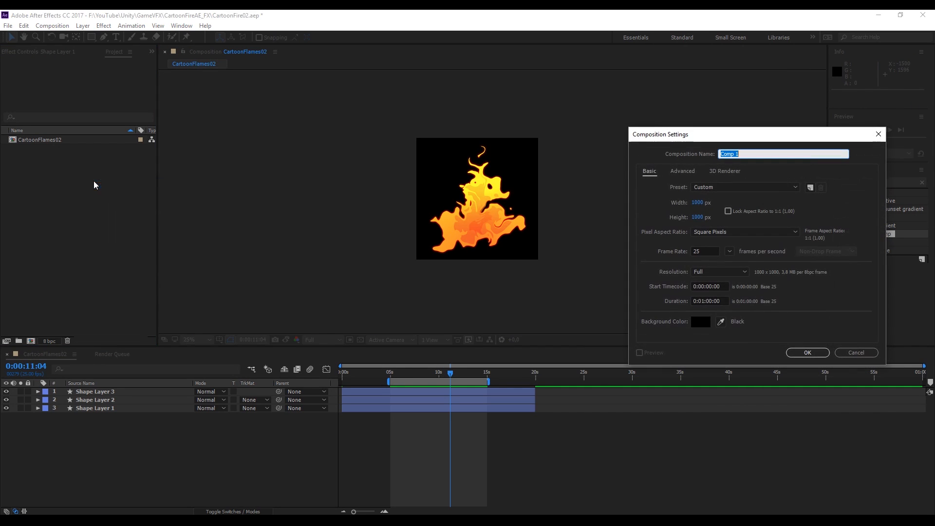
left_click(699, 203)
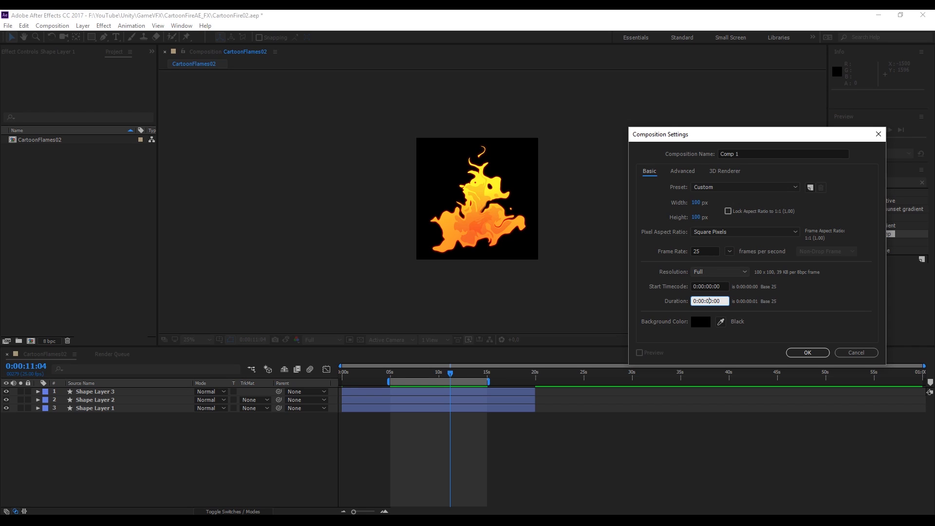
left_click(806, 353)
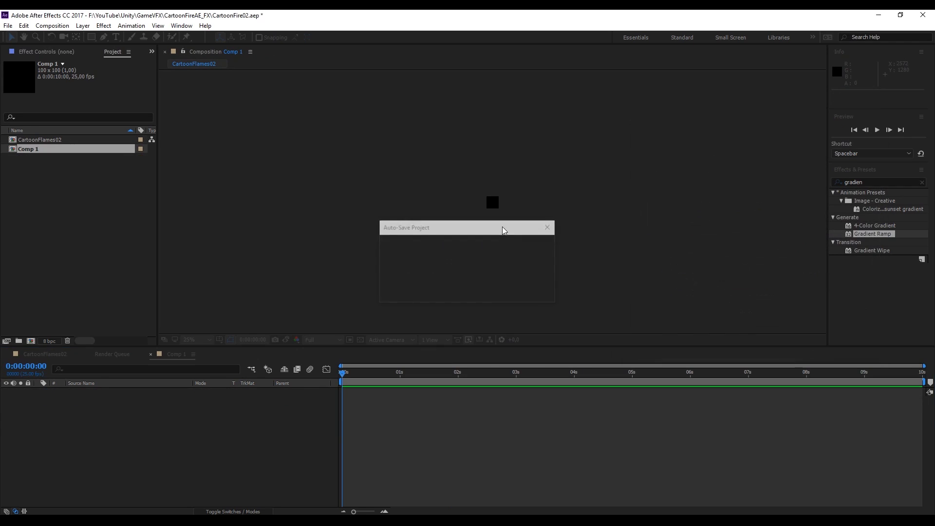
Draw a curved teardrop-shaped flame tongue with the Pen tool in the new composition
scroll(509, 199, "up", 4)
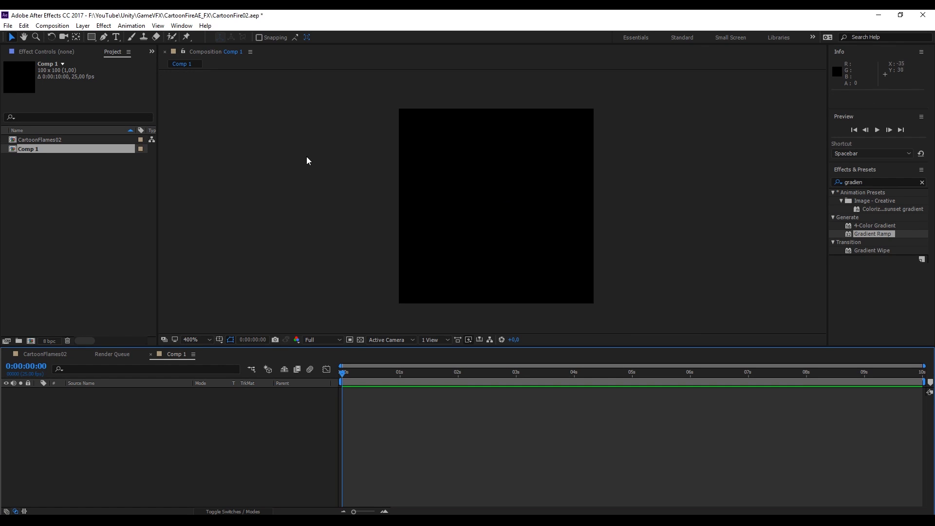
left_click(107, 37)
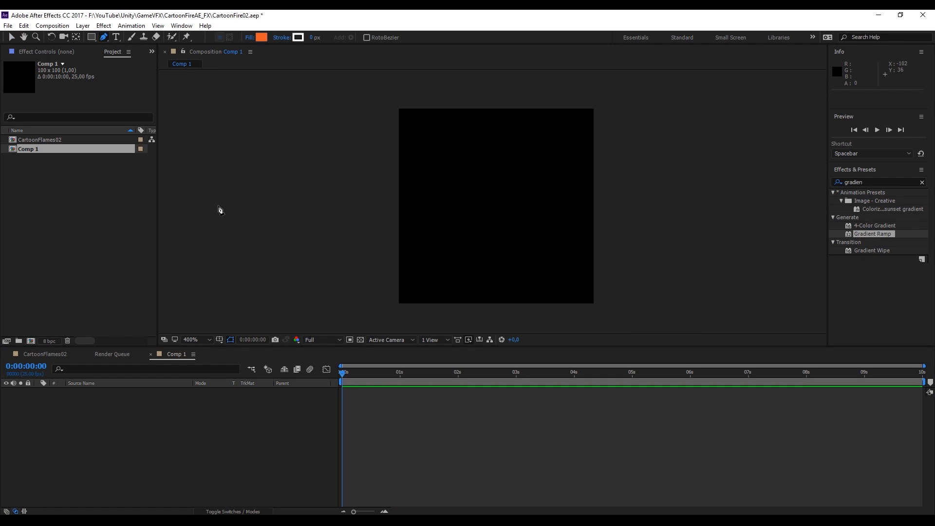
left_click(428, 280)
key("ctrl+z")
left_click(494, 258)
left_click_drag(527, 160, 479, 105)
left_click_drag(493, 259, 486, 281)
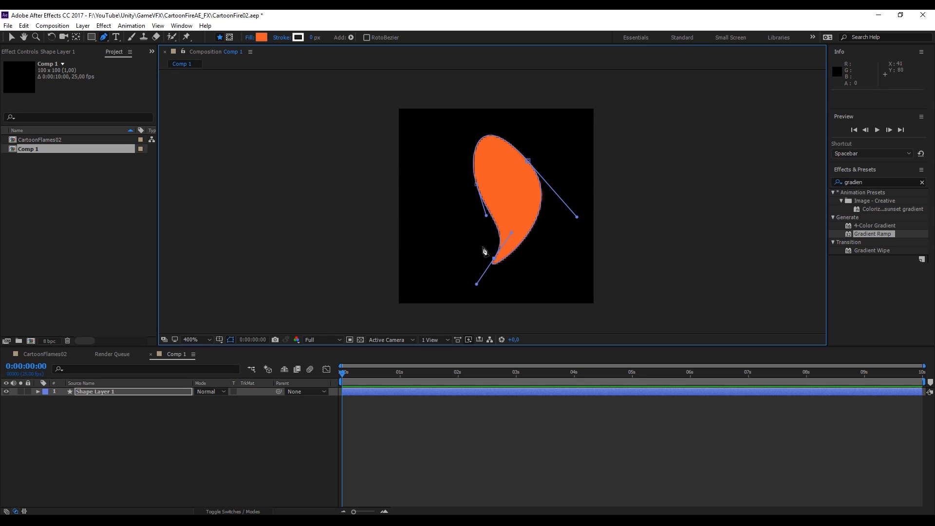
left_click_drag(345, 377, 331, 375)
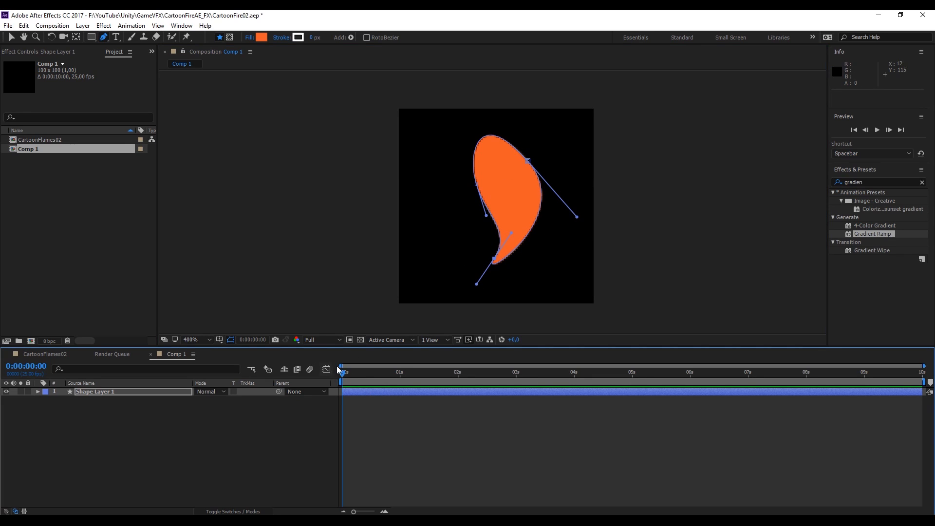
Set the shape's fill colour to white, FFFFFF
left_click(261, 37)
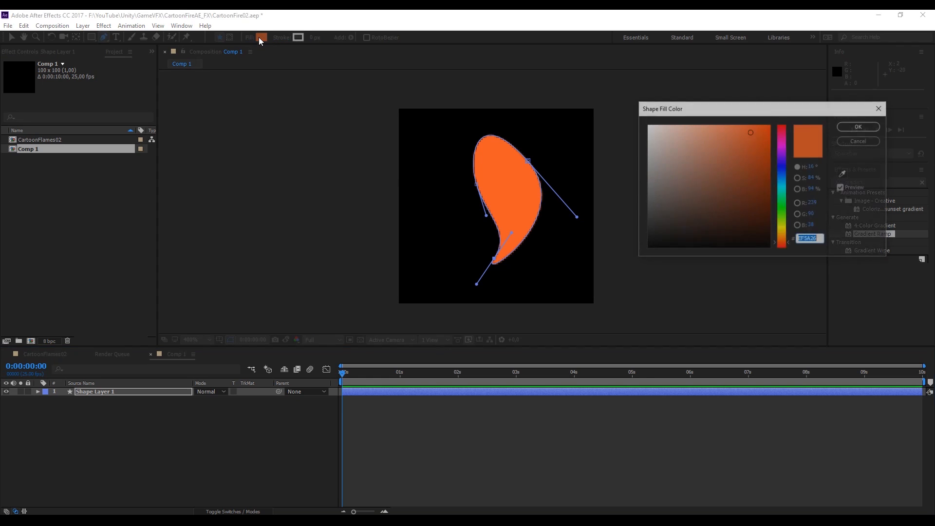
left_click_drag(647, 128, 619, 113)
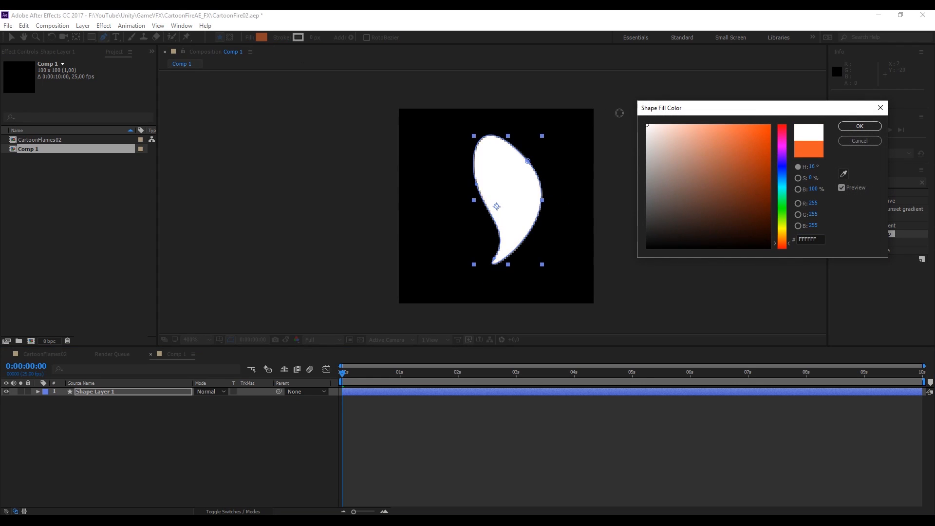
left_click(860, 127)
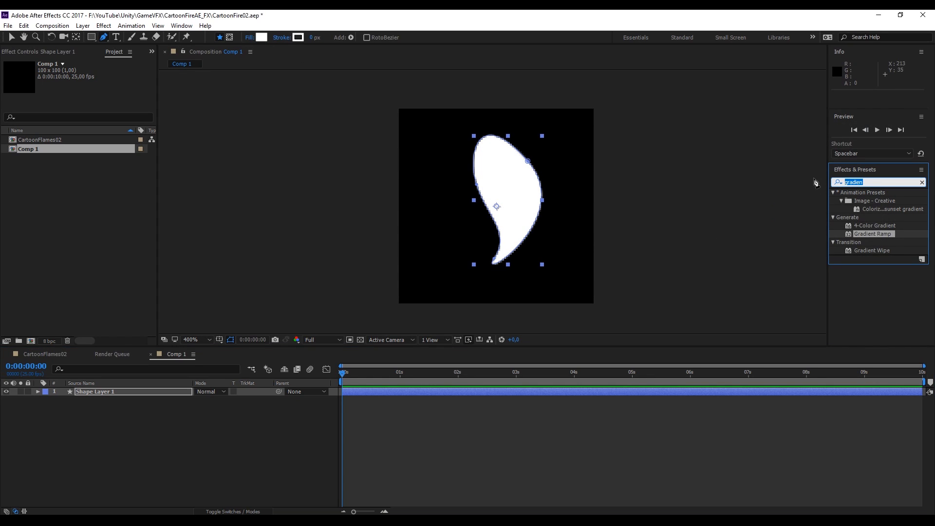
Search the effects for Turbulent Displace and apply it to the shape layer
type("tur")
left_click_drag(876, 276, 90, 391)
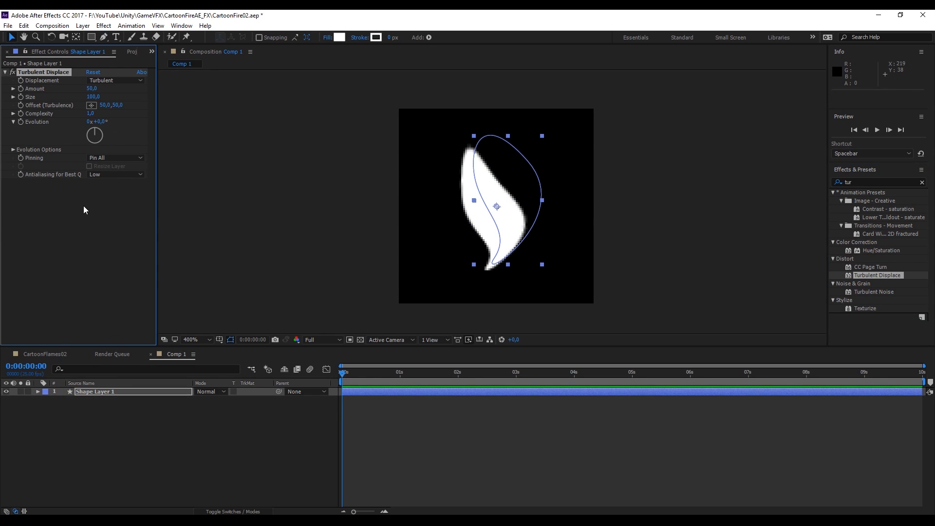
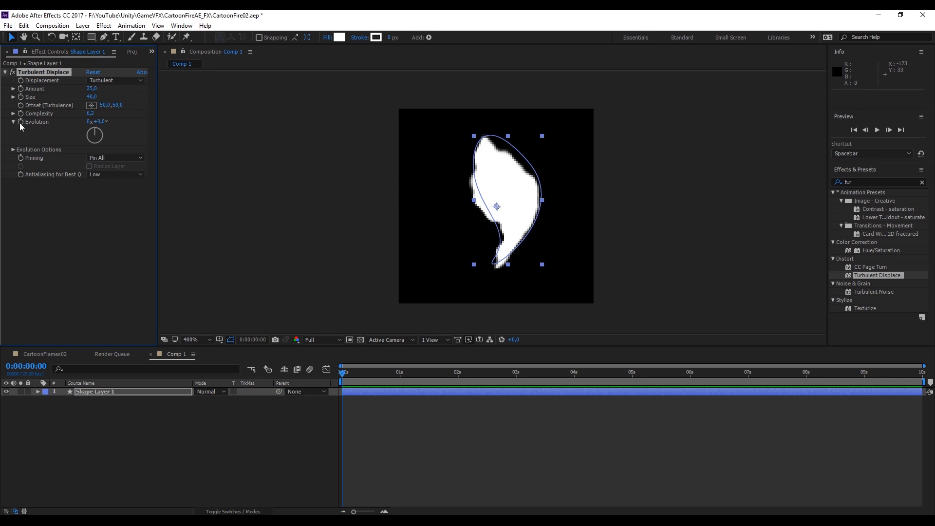
Add the expression time*180 to the Turbulent Displace Evolution property and preview the animation
left_click(21, 122, "alt")
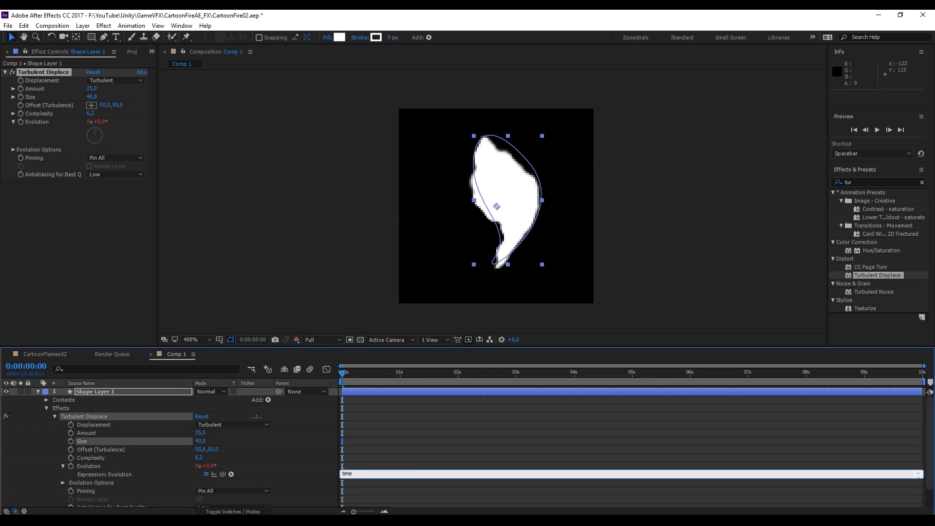
left_click(340, 465)
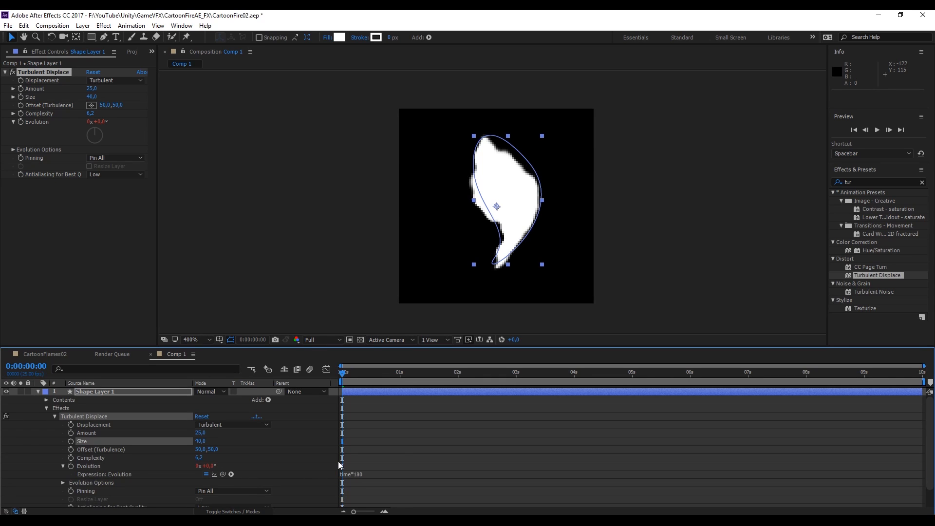
key("space")
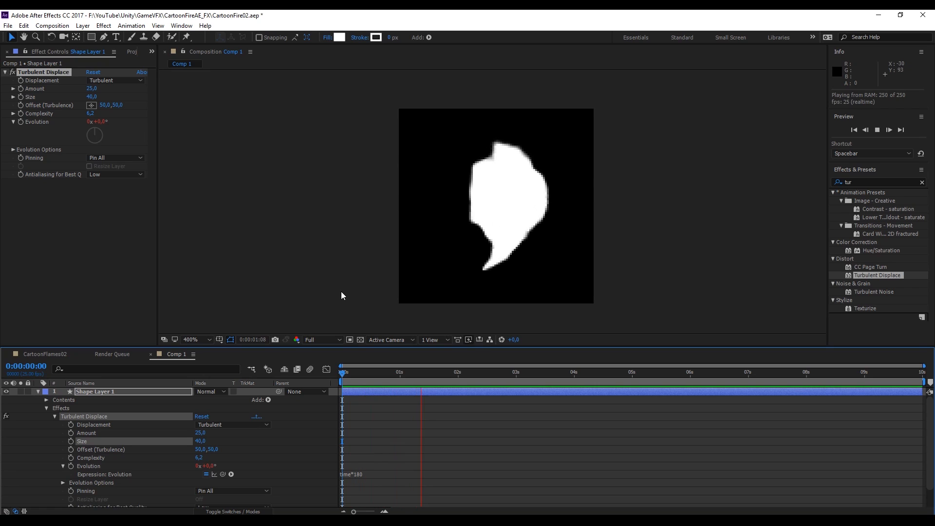
key("space")
key("Home")
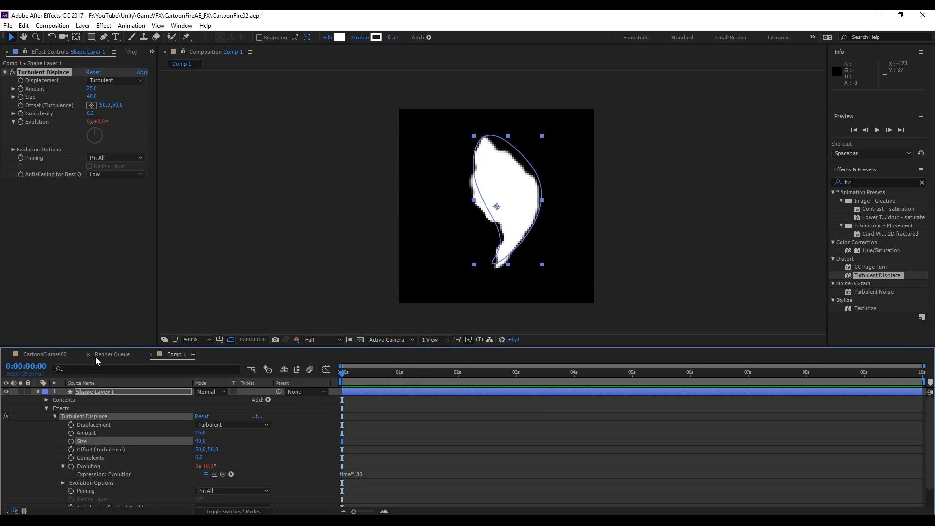
Keyframe the flame's path at the start and reshape its points at a later time to animate the shape
right_click(182, 355)
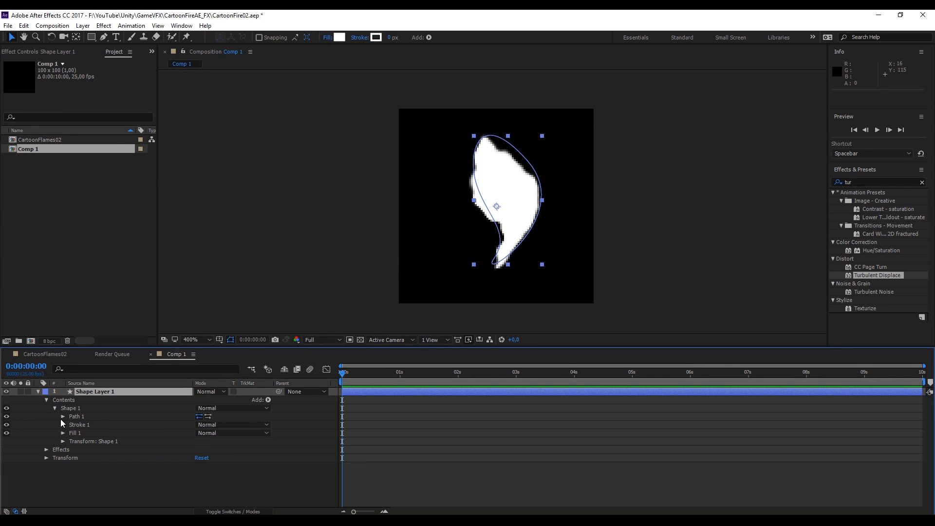
left_click(63, 416)
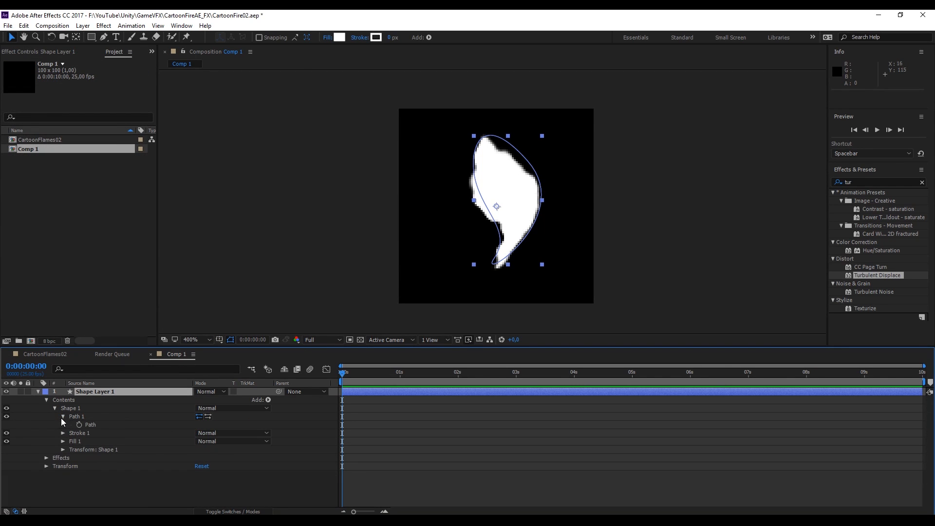
left_click(79, 424)
left_click_drag(342, 373, 922, 374)
double_click(495, 262)
key("p")
left_click_drag(494, 259, 502, 222)
left_click_drag(527, 161, 494, 211)
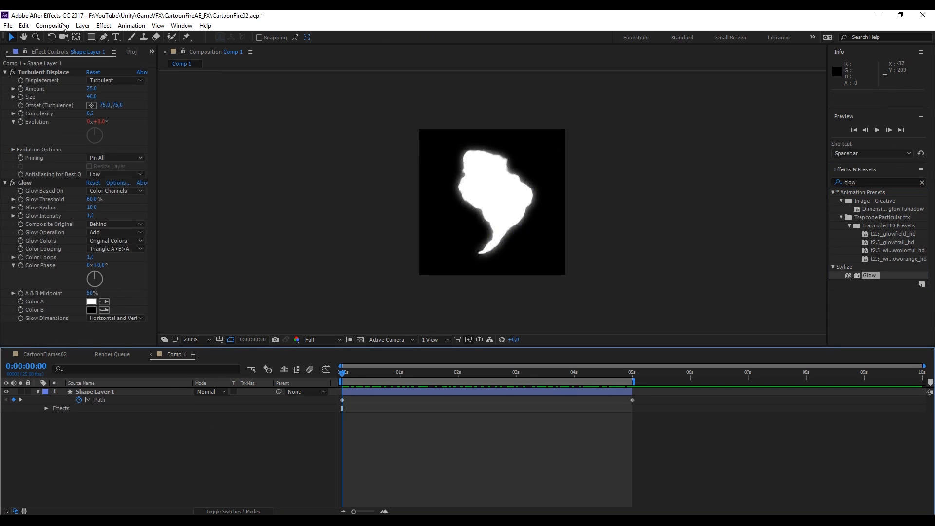
Add the composition to the render queue
left_click(9, 26)
mouse_move(48, 193)
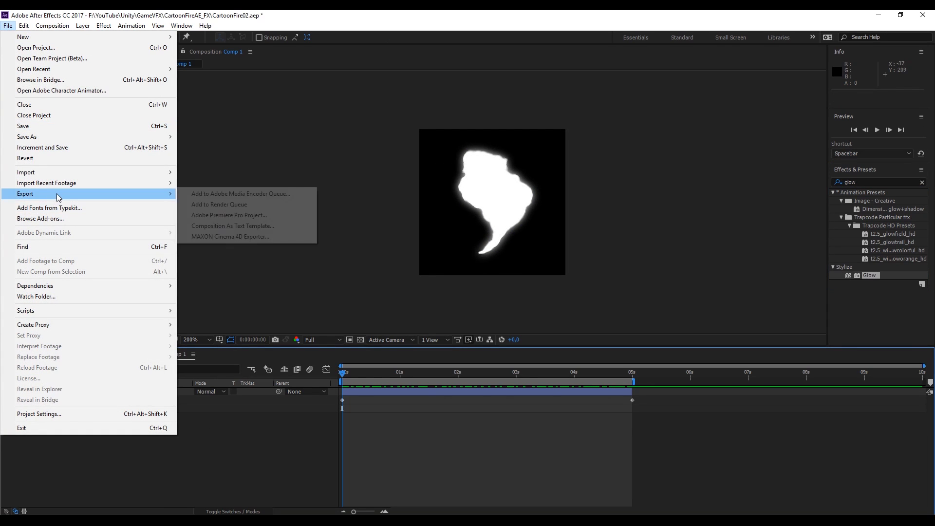
left_click(233, 205)
Set the output module to PNG Sequence with RGB + Alpha channels
left_click(83, 443)
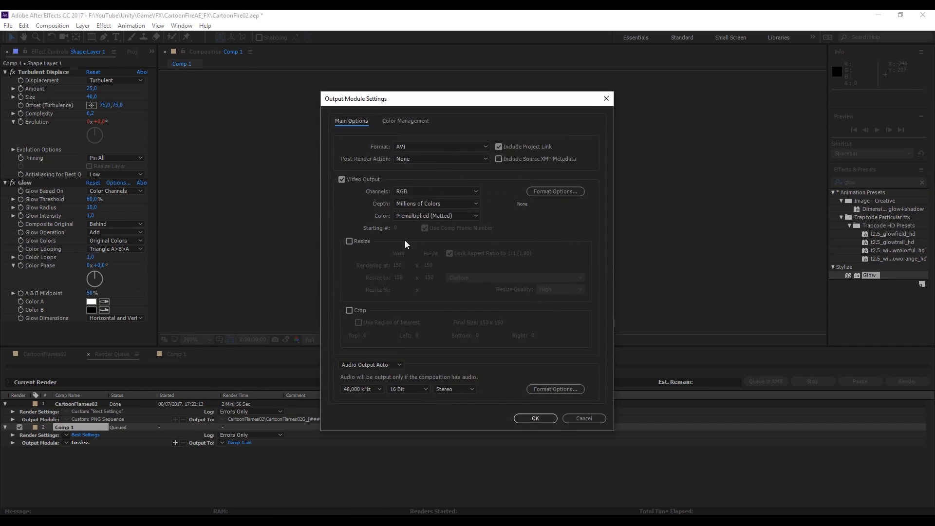
left_click(431, 148)
left_click(439, 231)
left_click(435, 192)
left_click(431, 224)
left_click(536, 419)
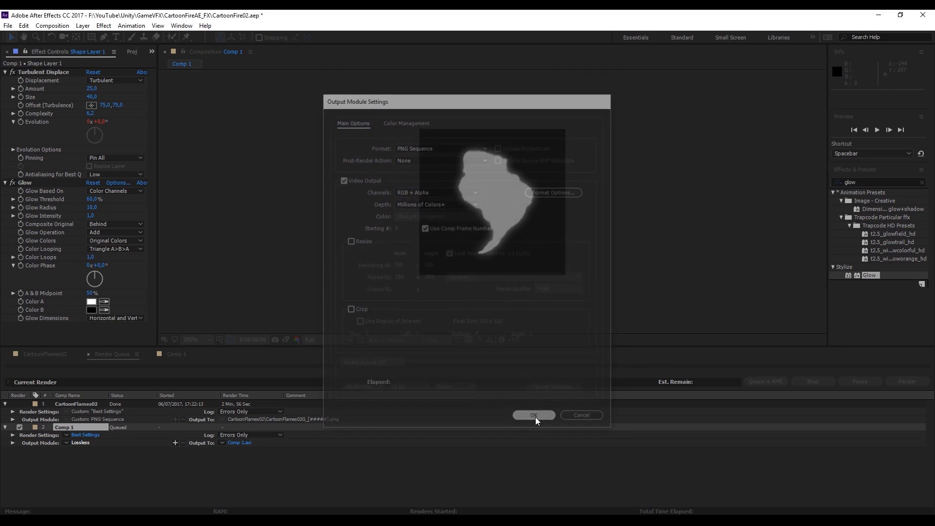
Name the output file Details01_[#####] and render the queue
left_click(249, 444)
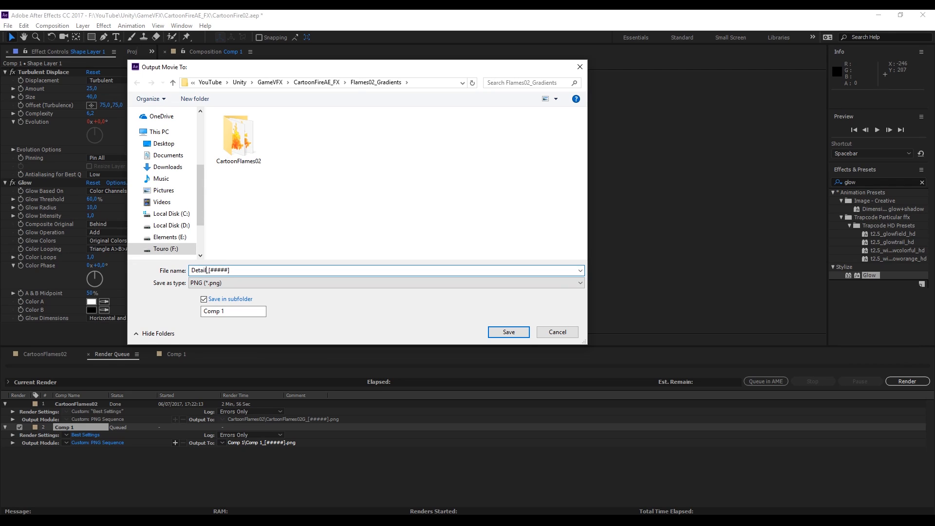
left_click(502, 335)
left_click(907, 382)
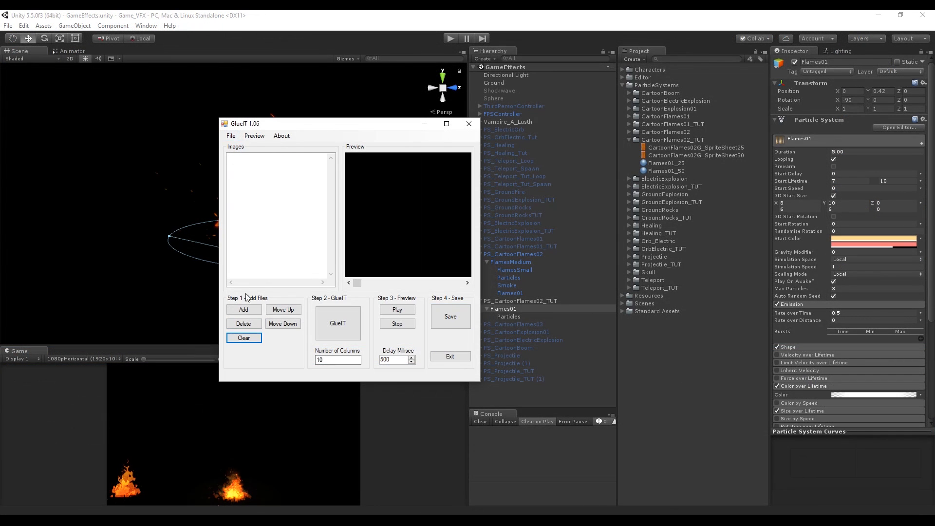
Switch to GlueIT and add all rendered frames from the Details01 folder
left_click(244, 309)
left_click(445, 154)
double_click(365, 205)
key("alt+Left")
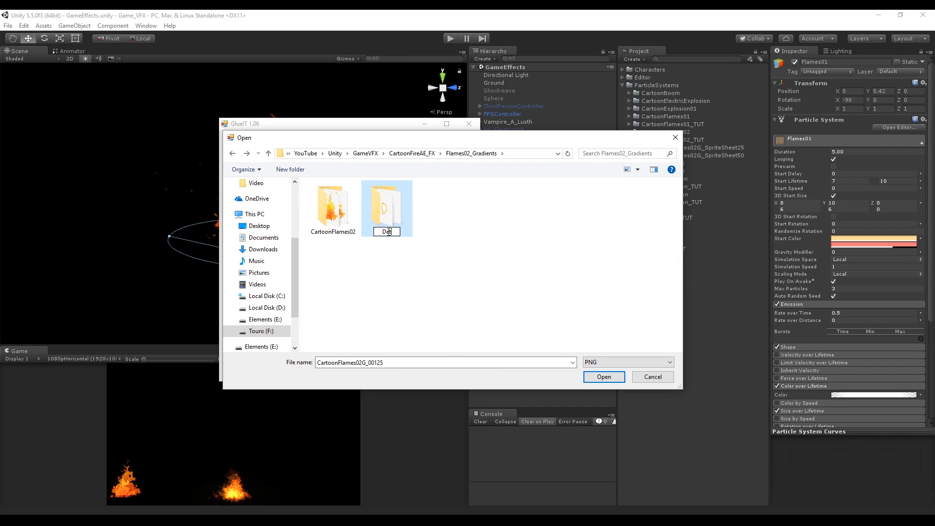
double_click(387, 209)
key("ctrl+a")
key("Return")
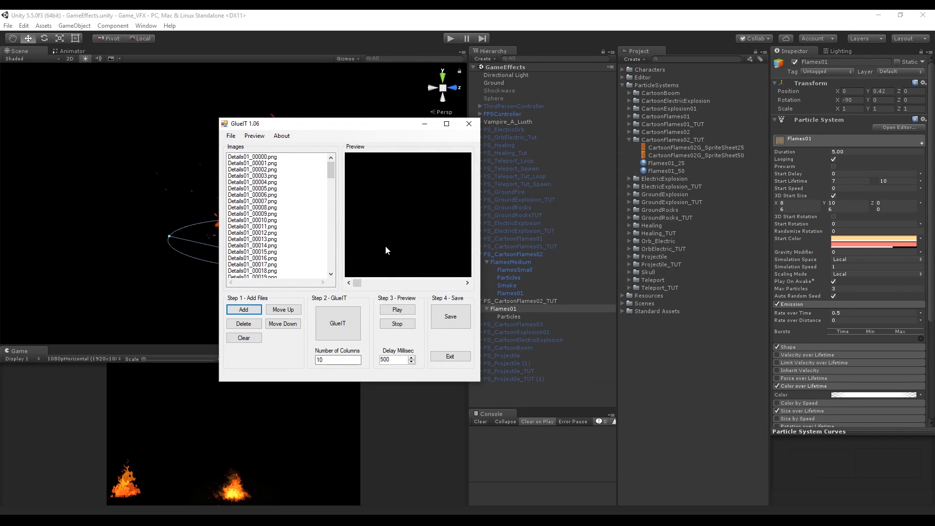
Glue the frames into a 10-column sprite sheet and save it as Details01_SpriteSheet
left_click(337, 323)
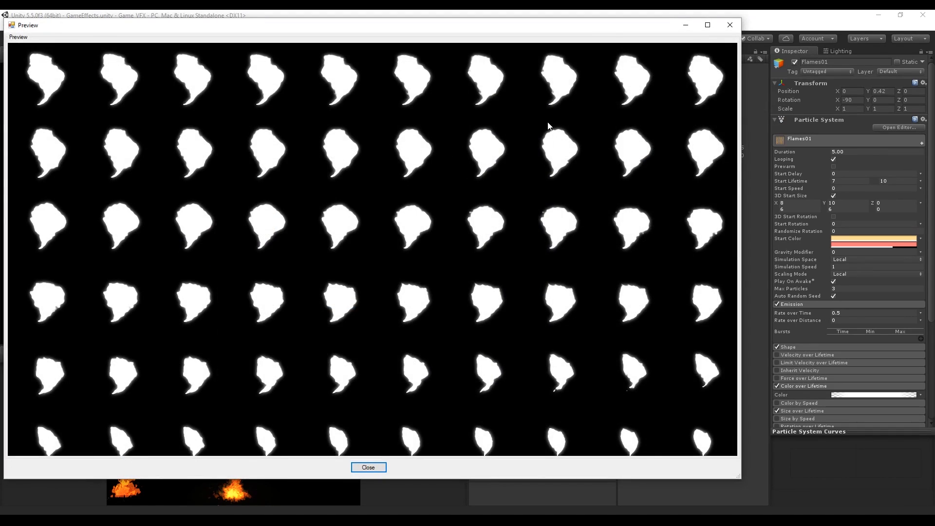
left_click(451, 316)
left_click(562, 320)
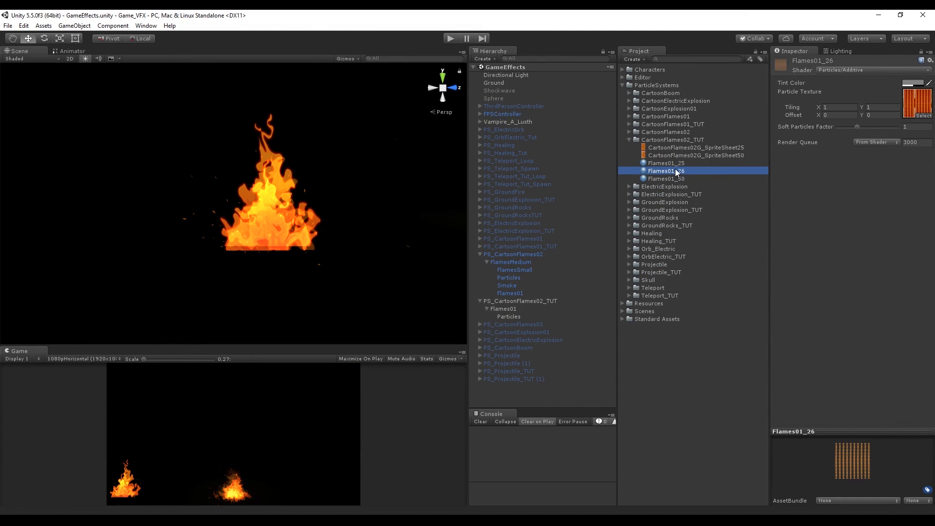
Create a new material named Details in the CartoonFlames02_TUT project folder
left_click(673, 171)
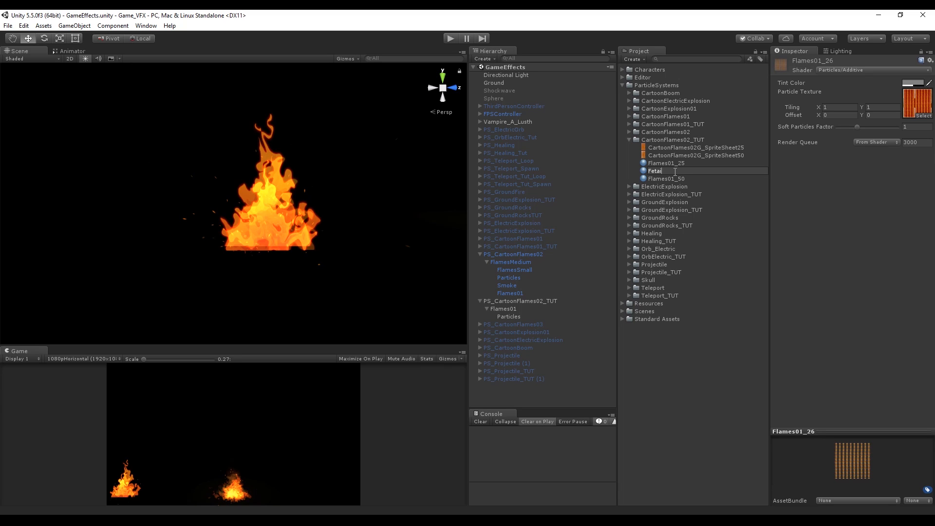
type("Detai")
type("ls")
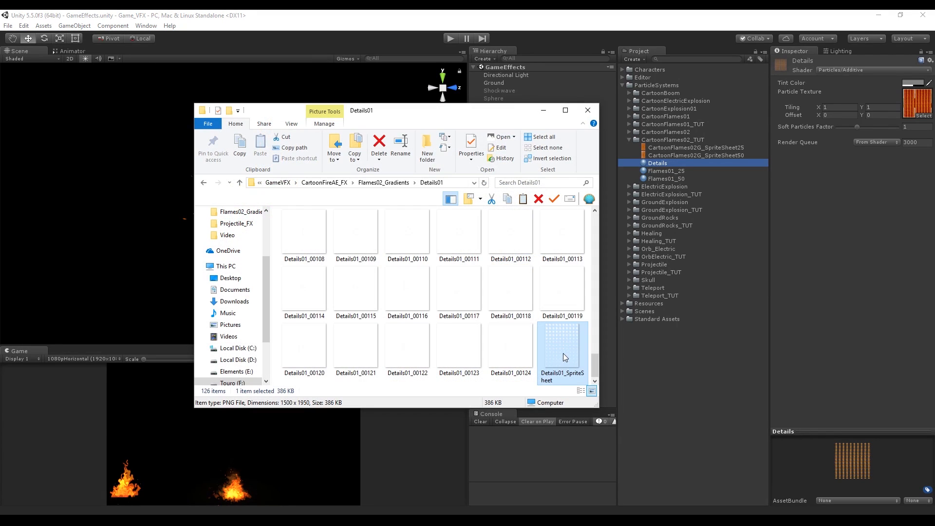
Import the Details01_SpriteSheet texture and set its max size to 4096 with crunch compression
left_click_drag(562, 355, 683, 139)
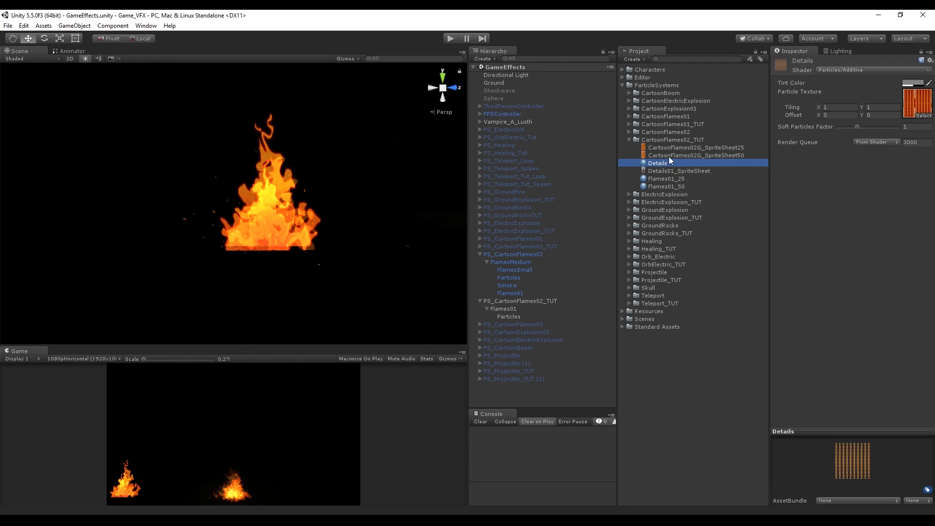
left_click(682, 171)
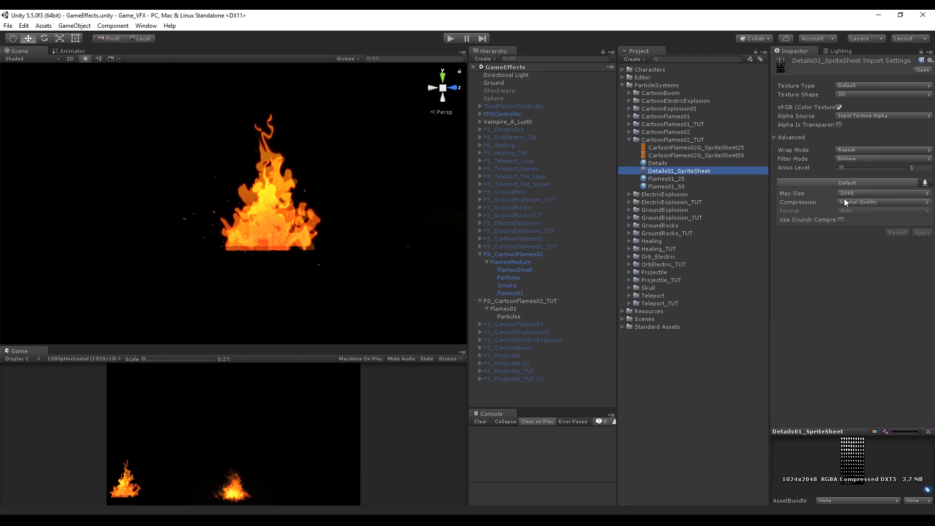
left_click(878, 194)
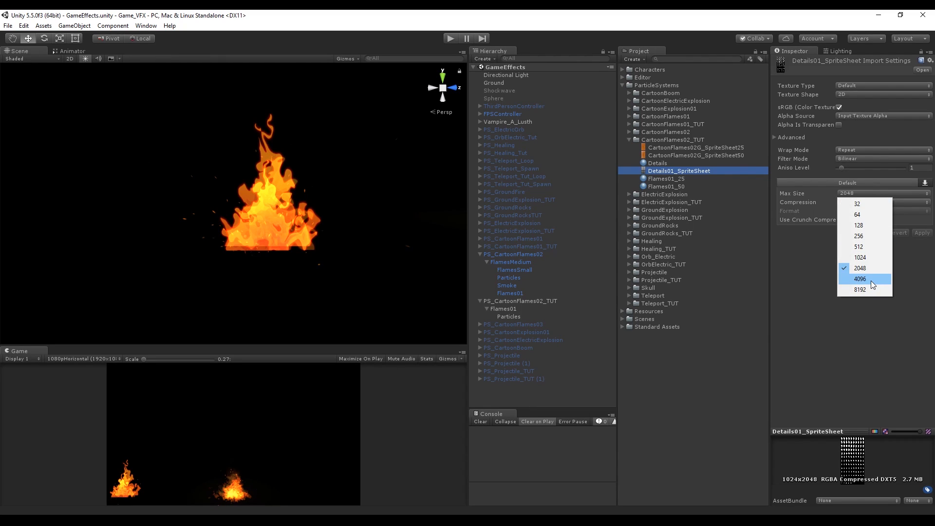
left_click(870, 279)
left_click(840, 219)
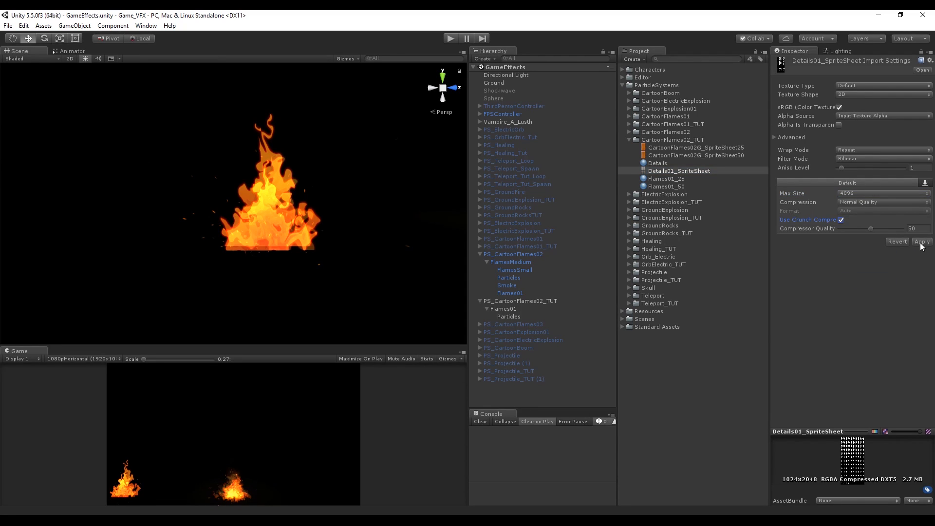
left_click(922, 242)
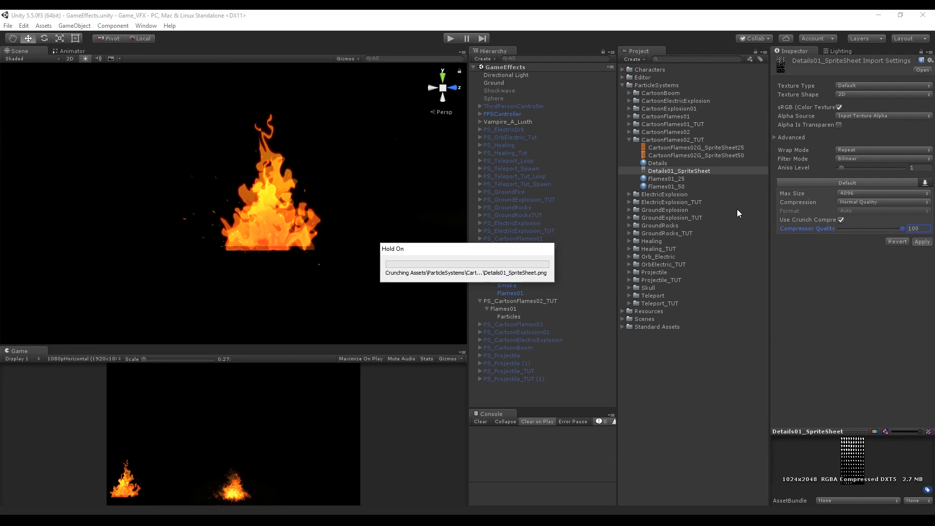
Assign the sprite sheet as the Details material's particle texture
left_click(661, 163)
left_click_drag(659, 170, 904, 108)
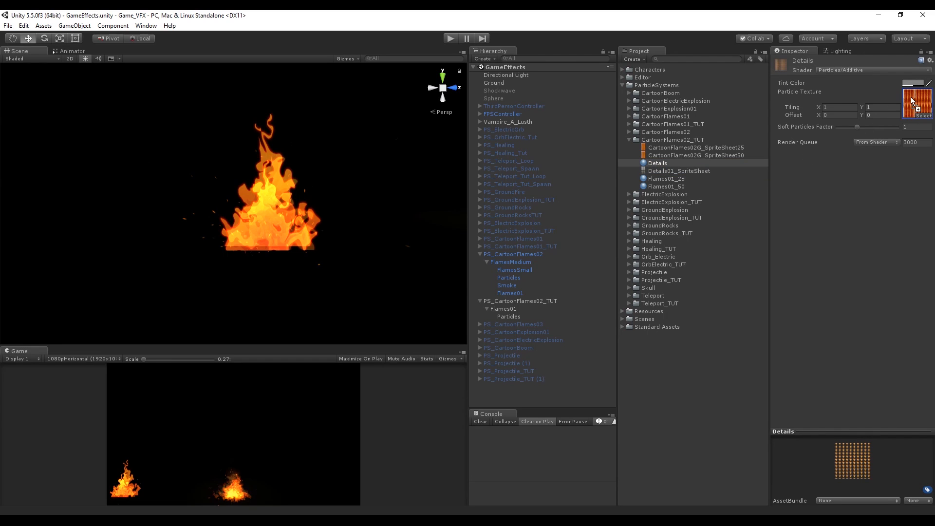
Add a child particle system named Details01 under PS_CartoonFlames02_TUT with X rotation -90
right_click(511, 301)
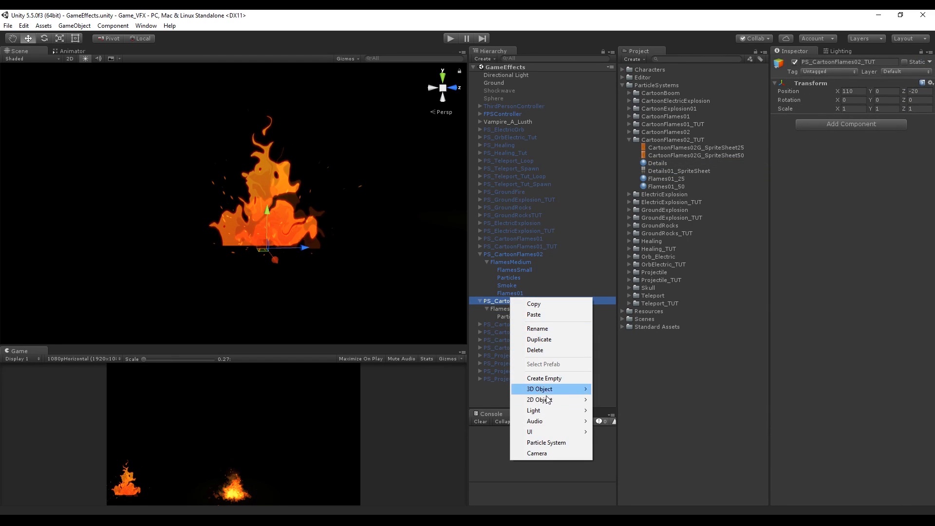
left_click(546, 442)
left_click(822, 62)
type("Details01")
left_click(851, 100)
type("-90")
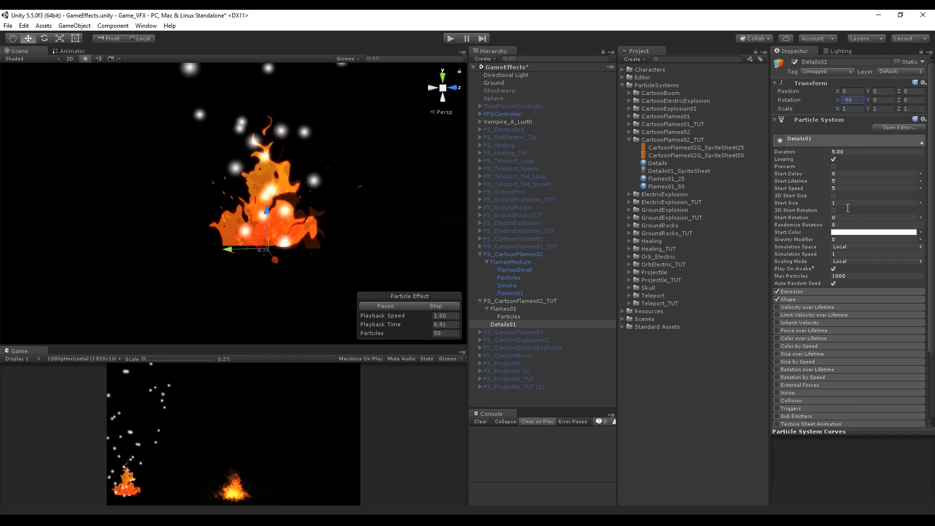
Set the Details01 emitter shape's radius to 2.66
left_click(788, 299)
left_click(834, 323)
type("2.66")
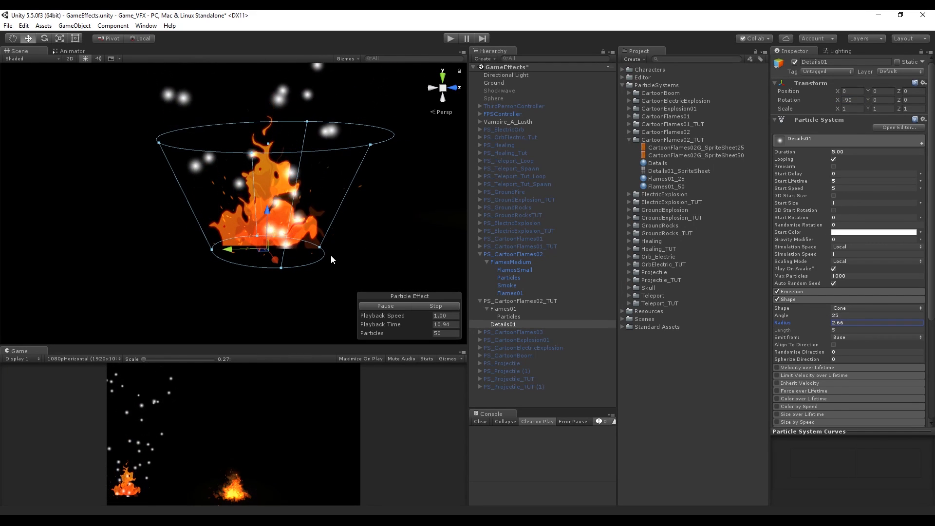
Set Details01's Start Size to random between two constants, 0.1 to 1
left_click(921, 203)
left_click(896, 234)
left_click(859, 201)
type(".1")
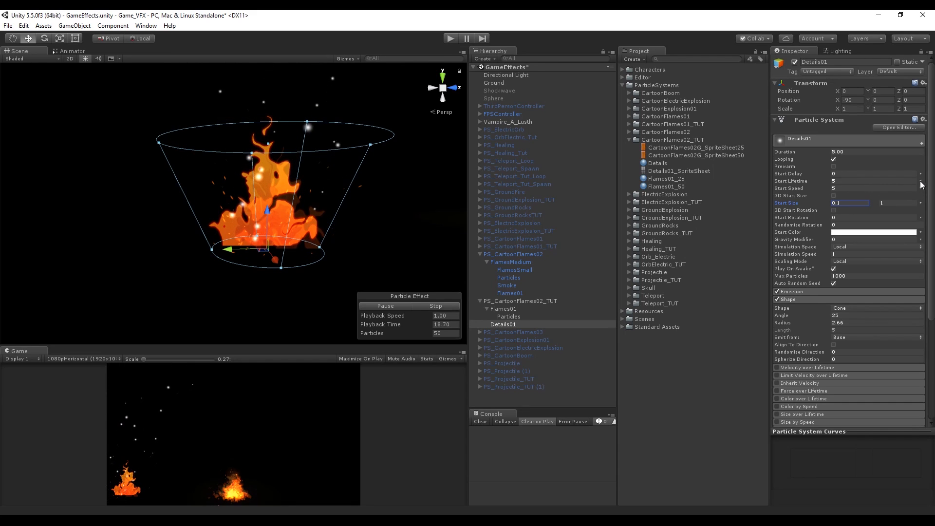
Inspect the existing Flames01 Particles system's settings for reference
left_click(501, 314)
left_click(510, 311)
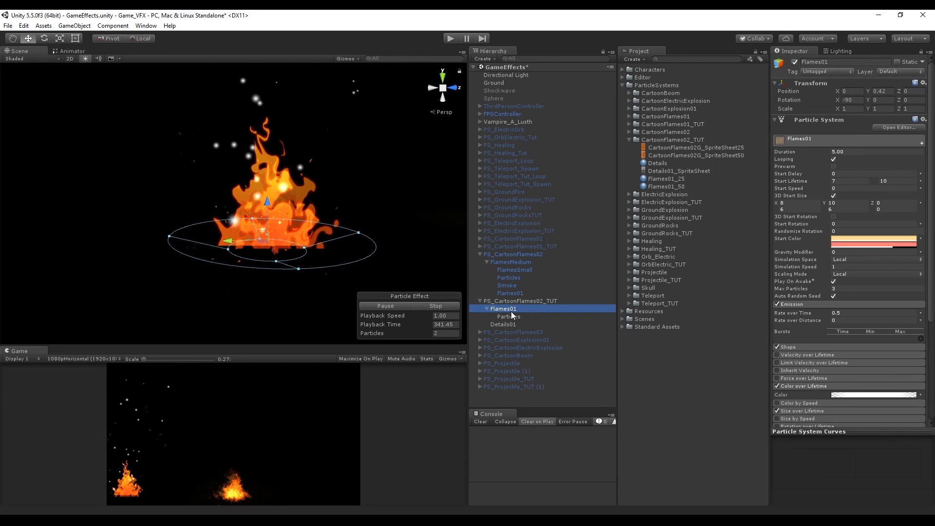
left_click(510, 315)
left_click(846, 149)
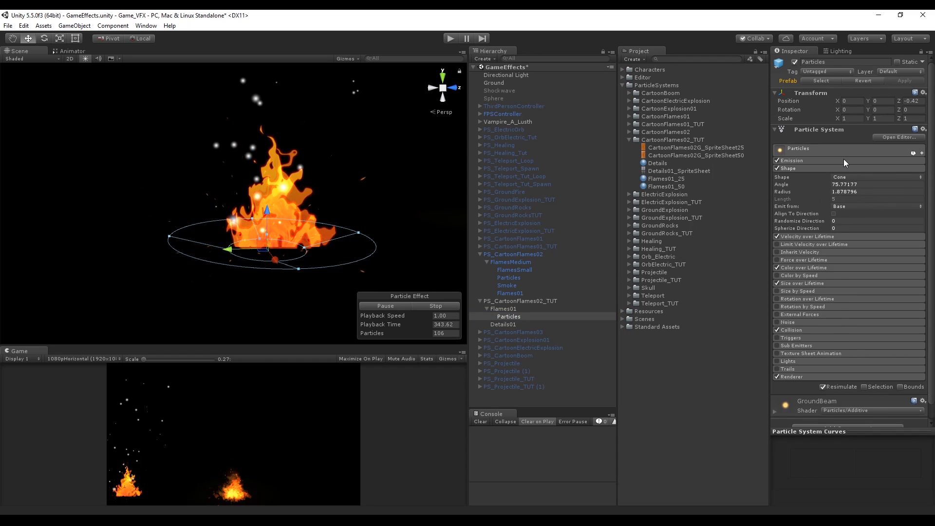
left_click(848, 161)
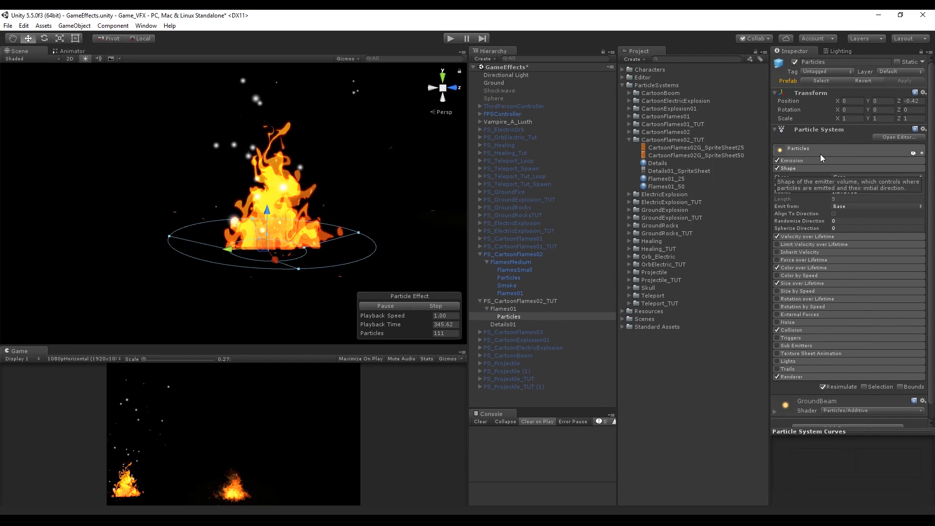
left_click(824, 150)
left_click(851, 160)
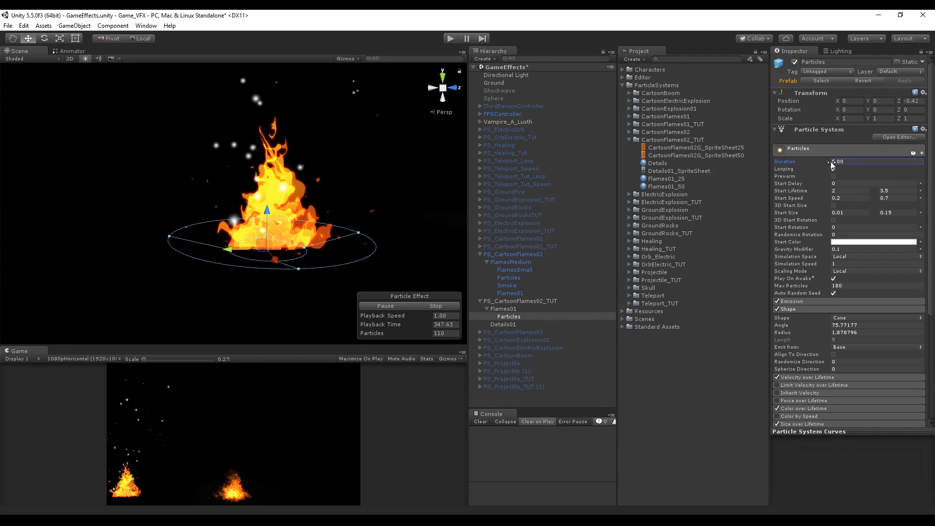
left_click(510, 326)
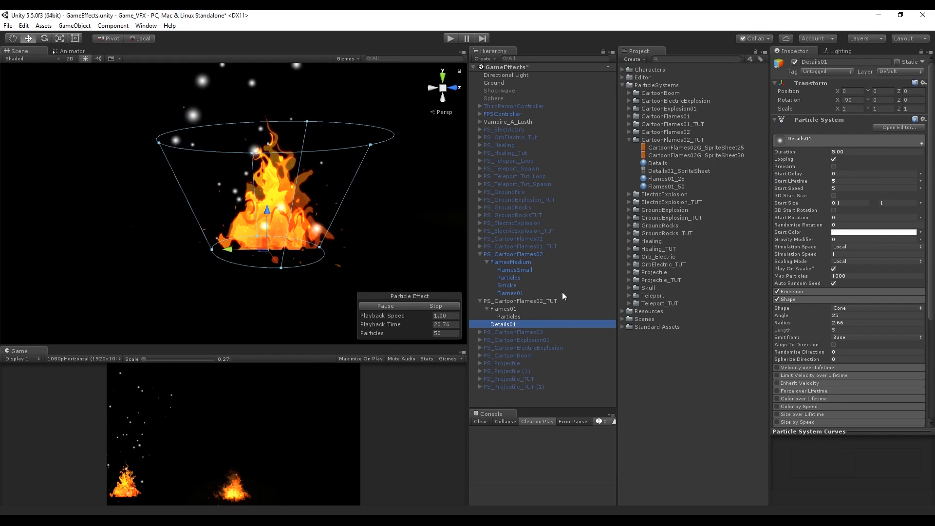
Set Details01's Start Lifetime to random between two constants, 1 to 5
left_click(921, 181)
left_click(850, 211)
left_click(865, 181)
type("1")
Set Details01's Start Speed to random between two constants, 1 to 3
left_click(920, 188)
left_click(853, 217)
left_click(853, 189)
type("1")
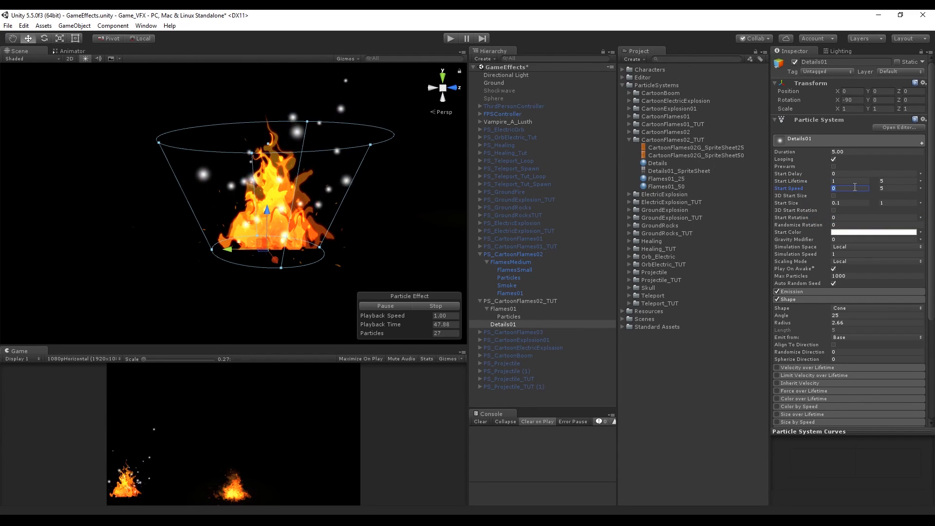
key("Tab")
type("3")
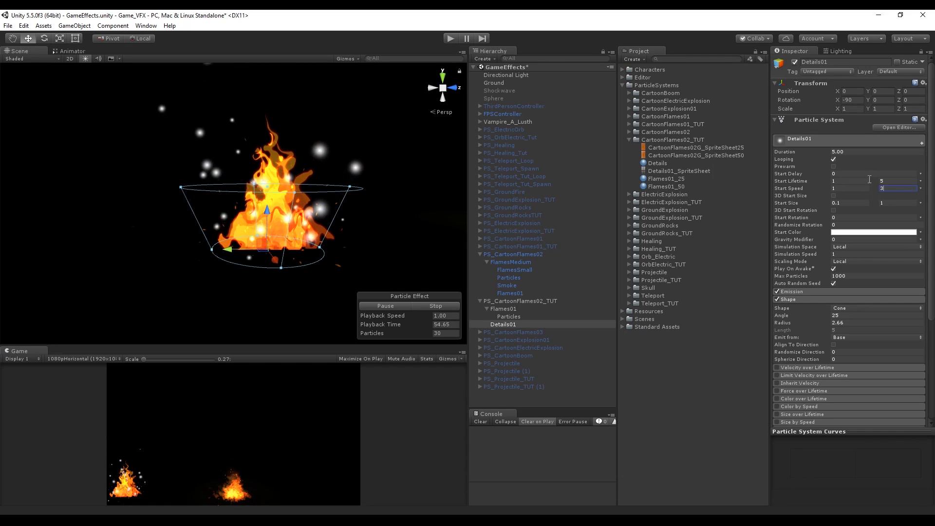
left_click(503, 324)
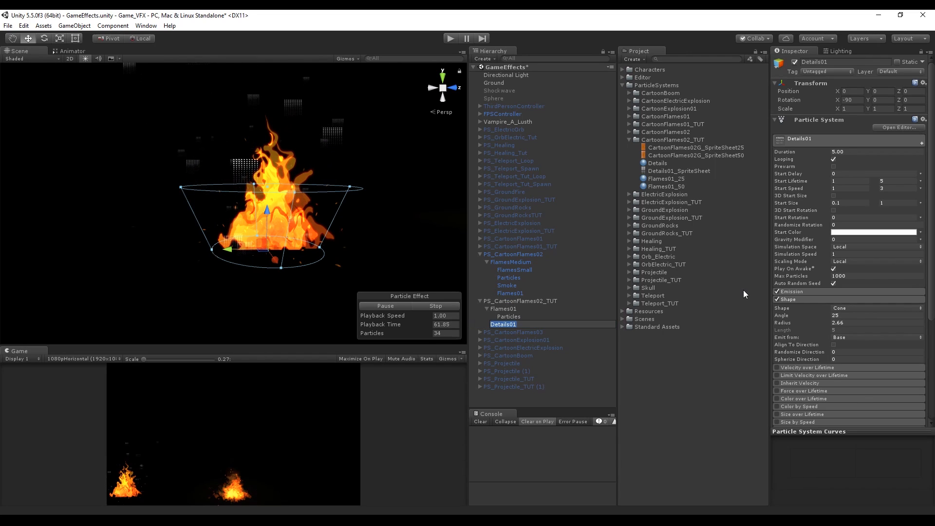
Open the Details01_SpriteSheet image to examine its frame layout
scroll(817, 304, "down", 5)
double_click(678, 171)
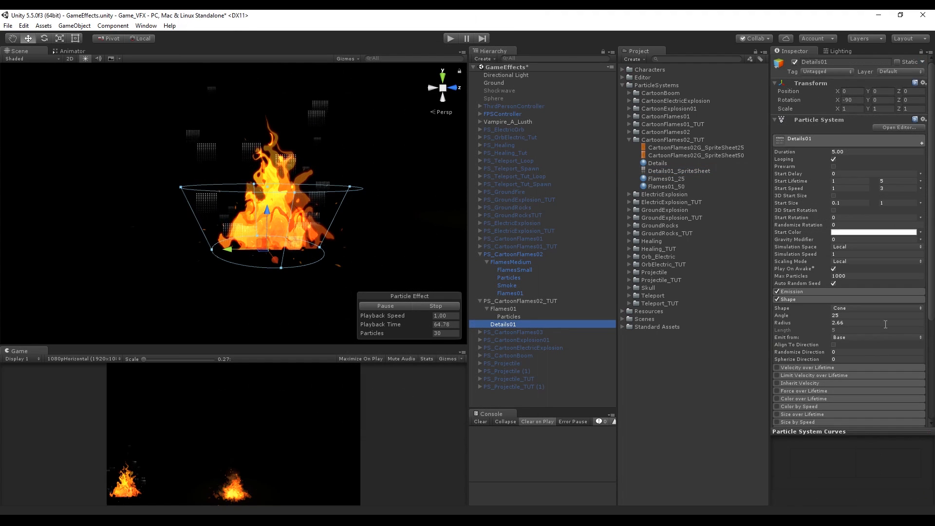
scroll(825, 337, "down", 3)
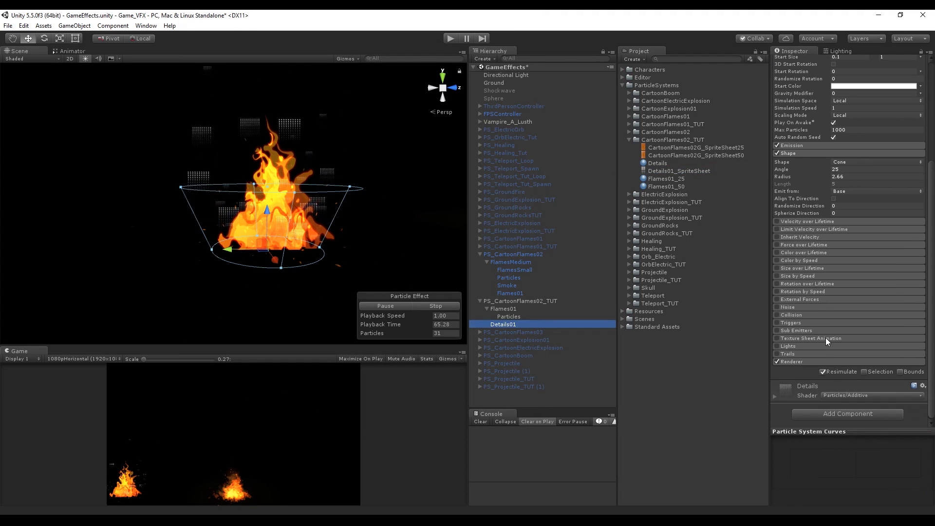
Enable Texture Sheet Animation on Details01 and set its tiles to 10 by 13
left_click(797, 338)
left_click(776, 338)
left_click(851, 346)
type("10")
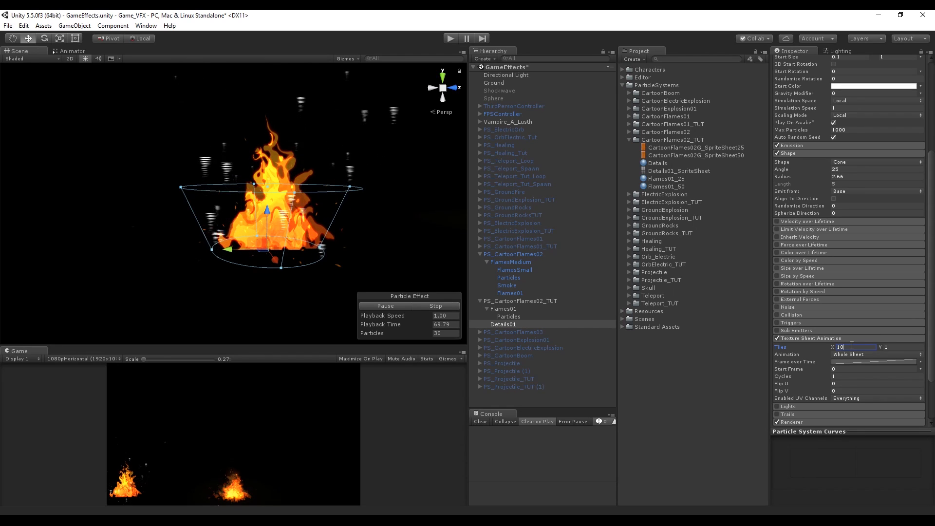
key("Tab")
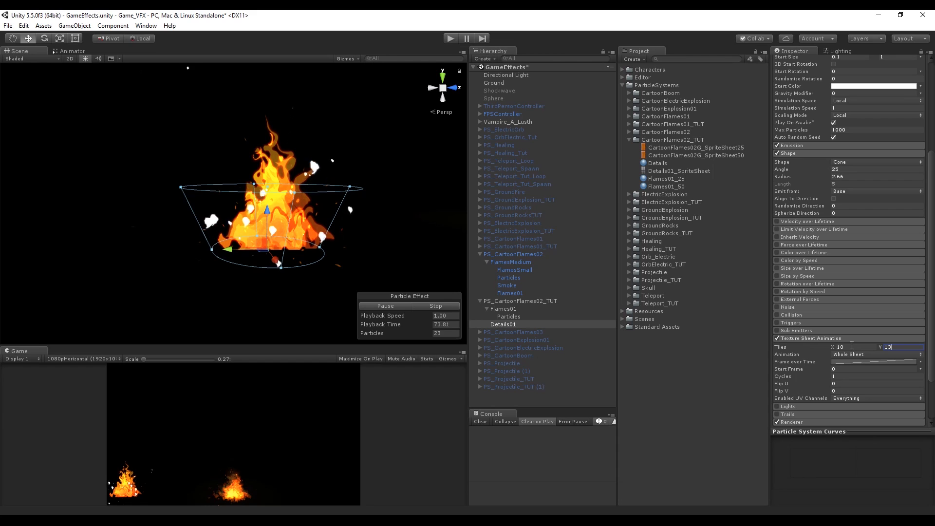
left_click(824, 338)
Set Start Rotation to random between two constants, 0 to 360, and Randomize Rotation to 1
scroll(865, 305, "up", 2)
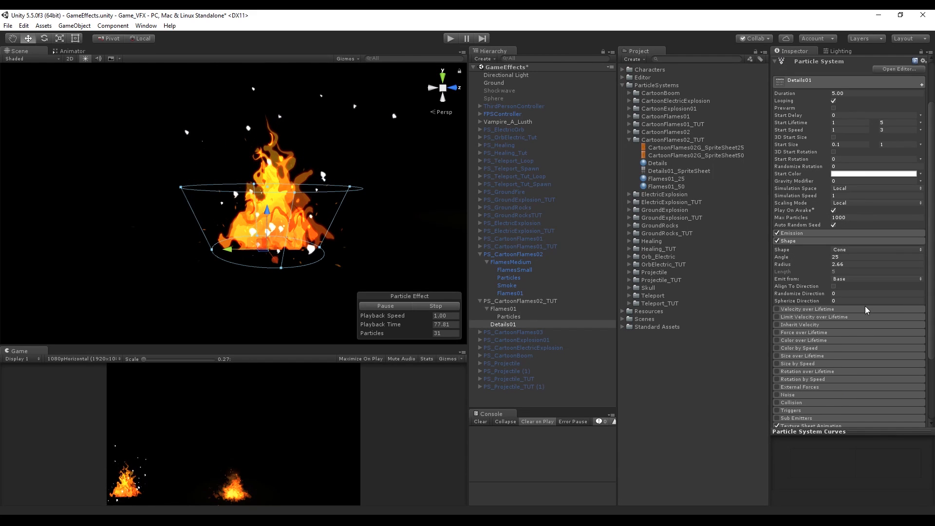
left_click(920, 160)
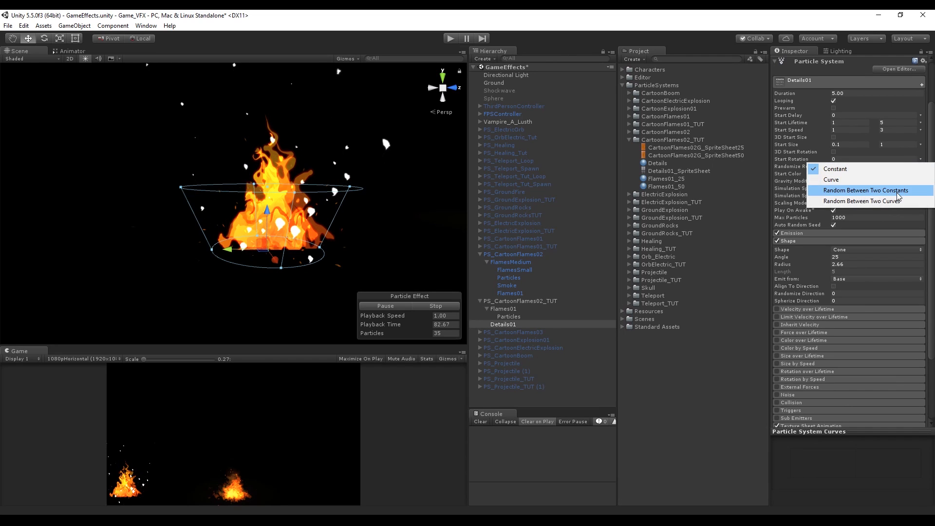
left_click(866, 190)
left_click(895, 158)
type("360")
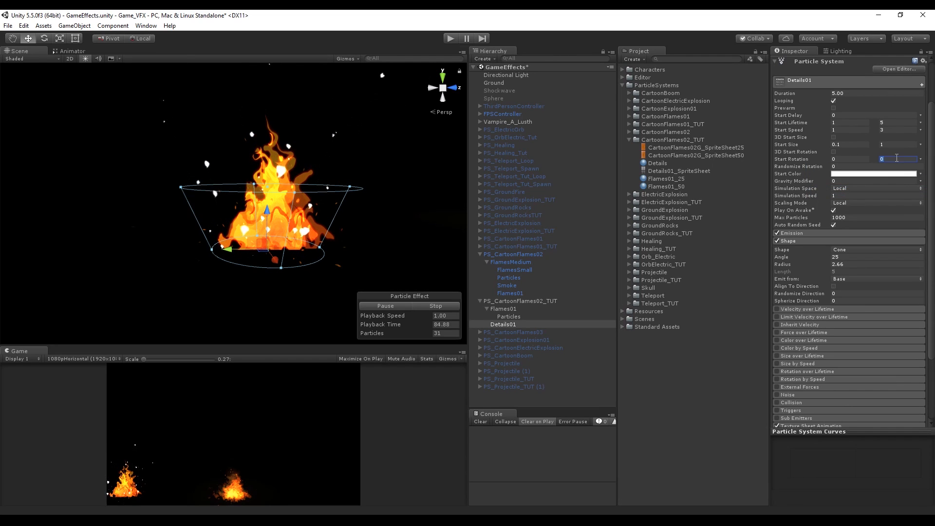
left_click(850, 166)
type("1")
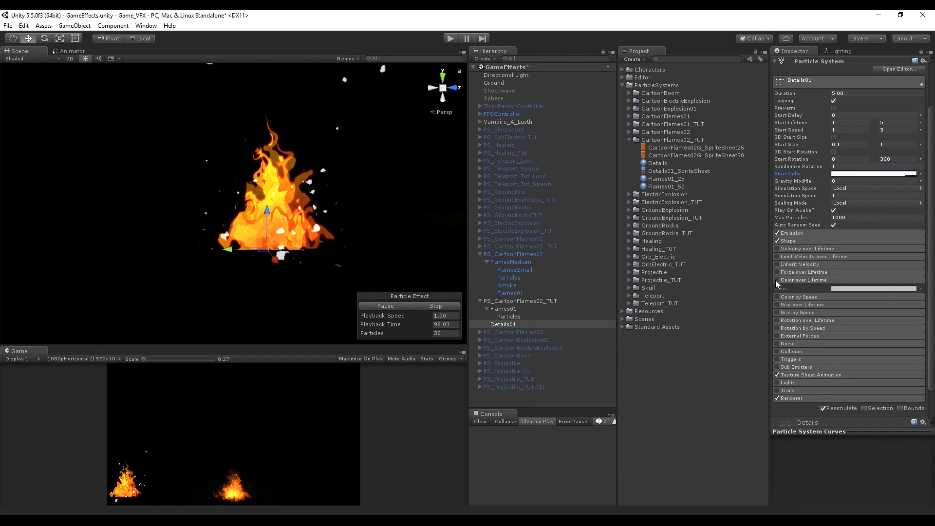
Enable Color over Lifetime and apply the orange fading gradient preset
left_click(777, 279)
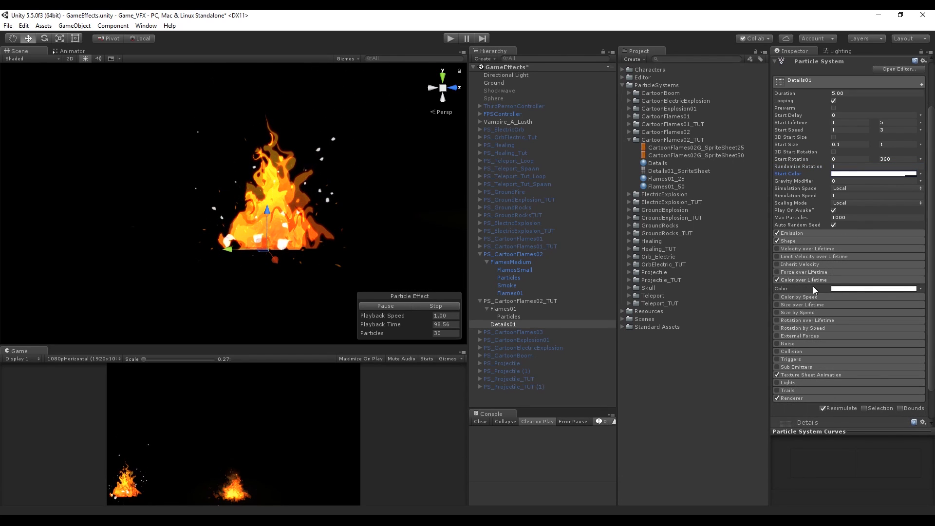
left_click(833, 289)
left_click_drag(253, 92, 551, 108)
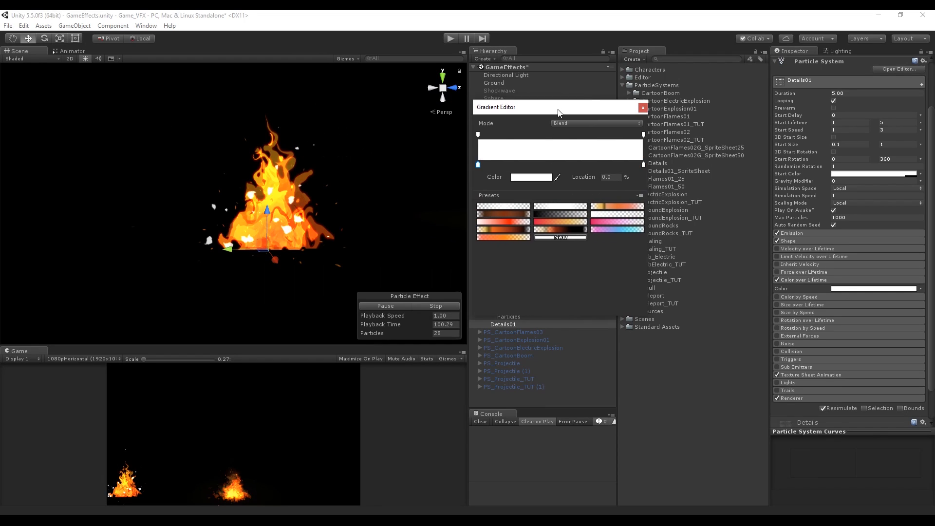
left_click(522, 236)
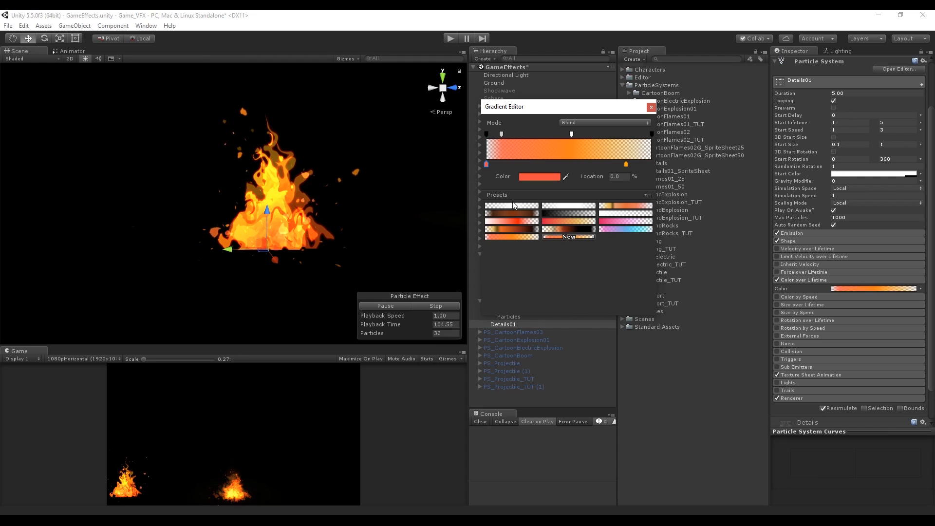
left_click(651, 107)
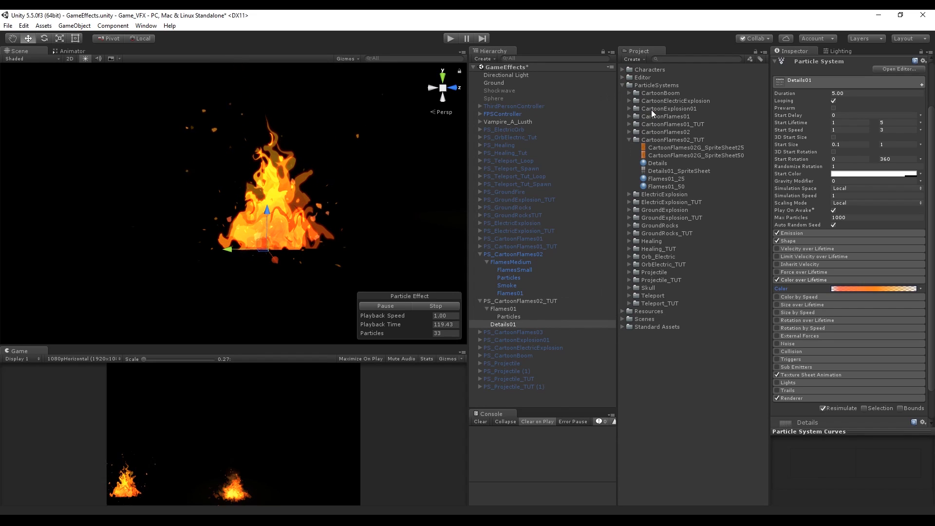
left_click(805, 280)
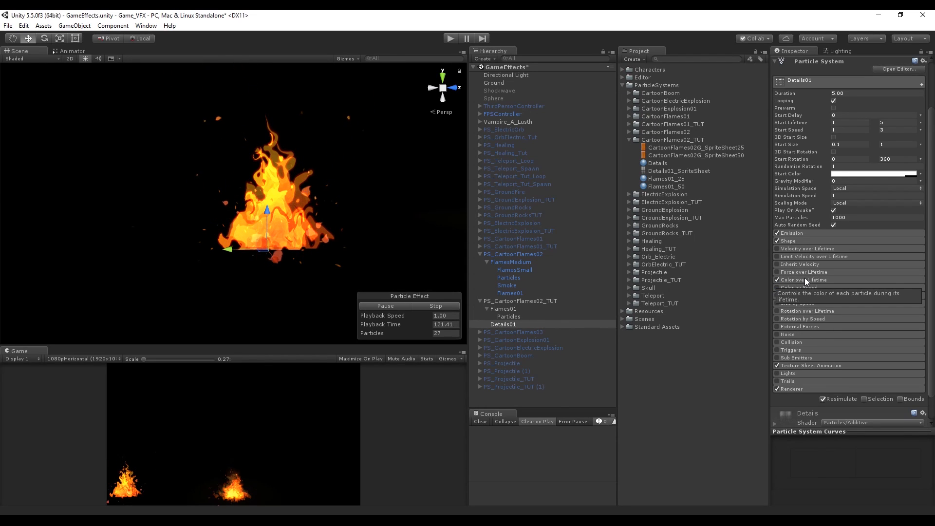
Set Emission Rate over Time to 20 and Start Speed to random between 0.2 and 2.5
left_click(827, 233)
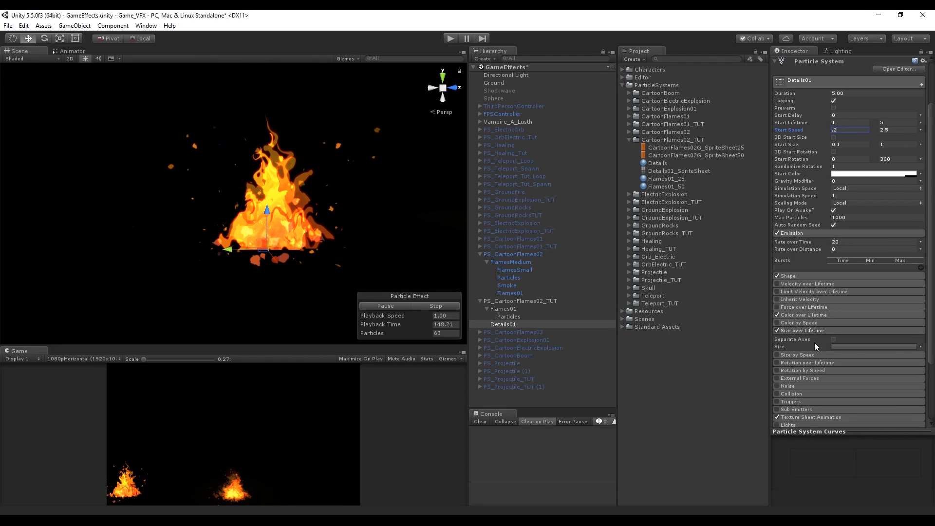
Enable Size over Lifetime with a curve that grows from zero, holds, then shrinks to zero
left_click(851, 346)
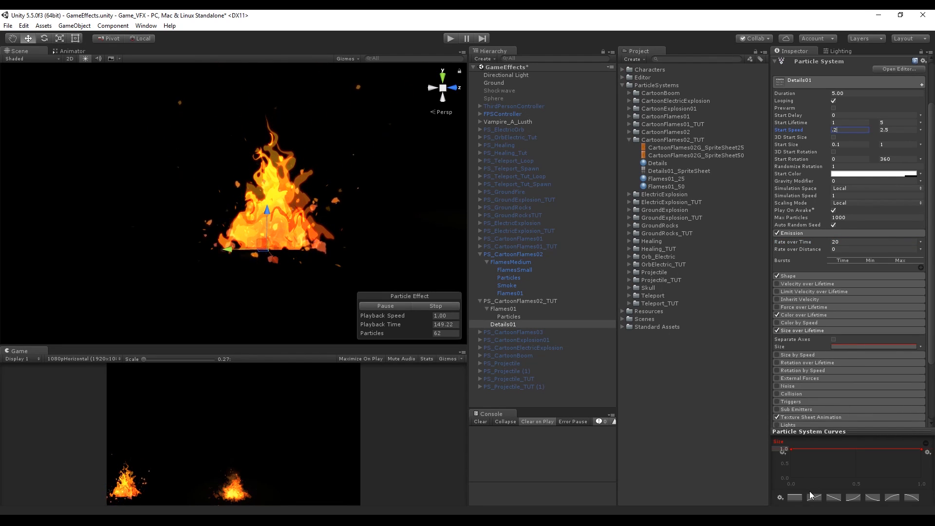
left_click(781, 497)
left_click(890, 494)
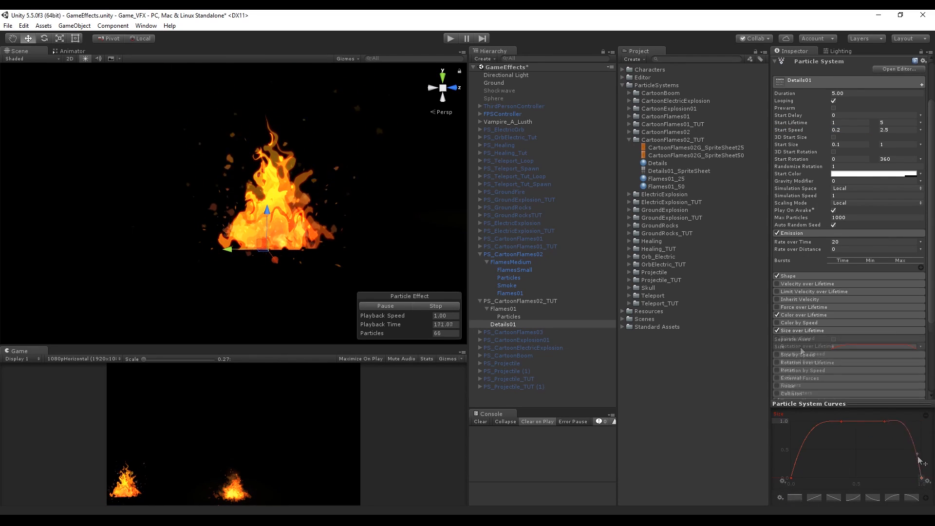
left_click(782, 331)
Enable Rotation over Lifetime with Angular Velocity random between two constants, 10 to 35
left_click(778, 346)
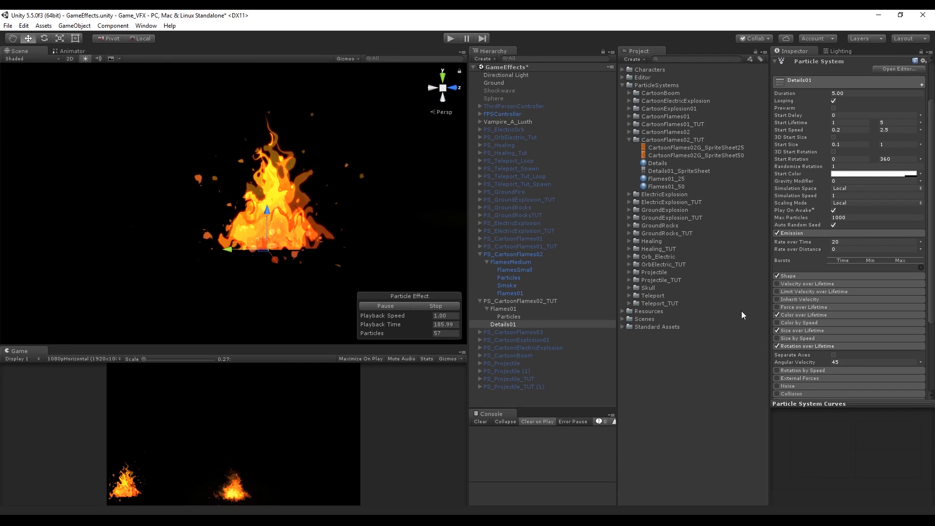
left_click(920, 362)
left_click(871, 393)
type("10")
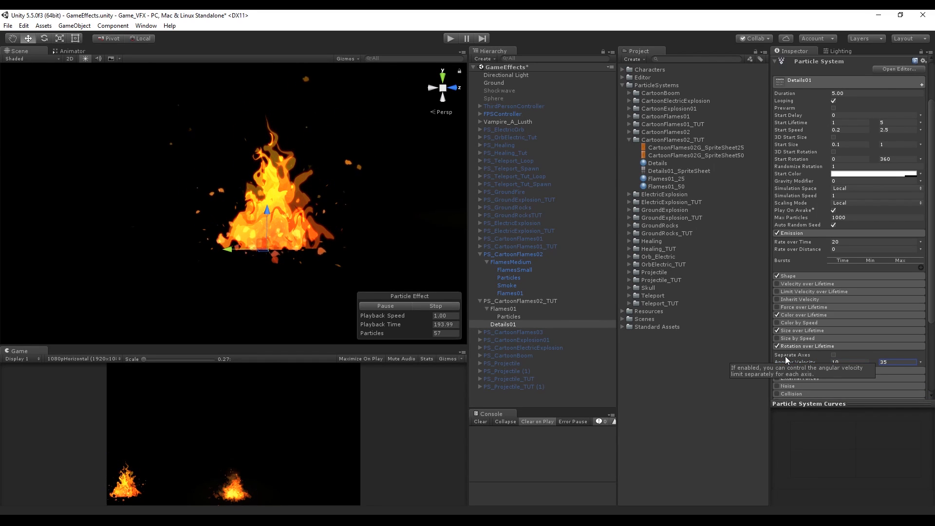
type("35")
left_click(801, 345)
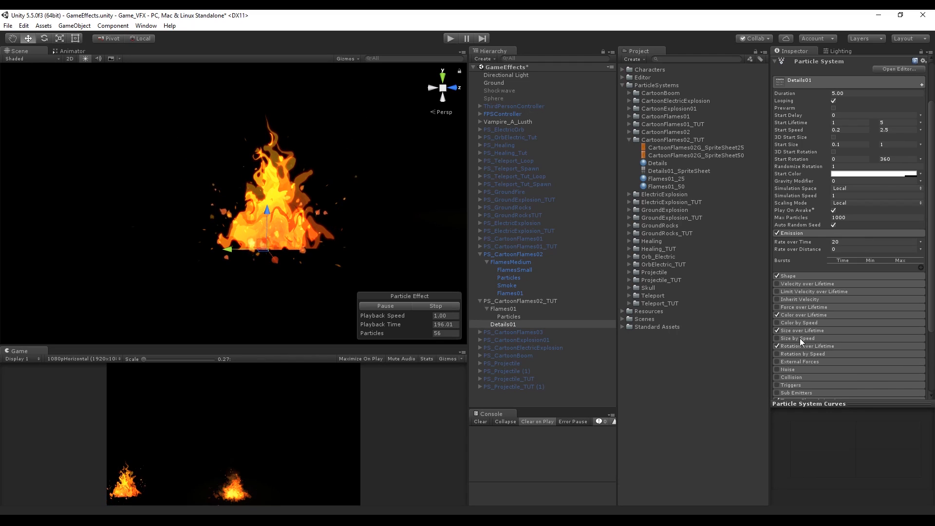
Review the Details01 particle system's module settings
scroll(808, 363, "down", 3)
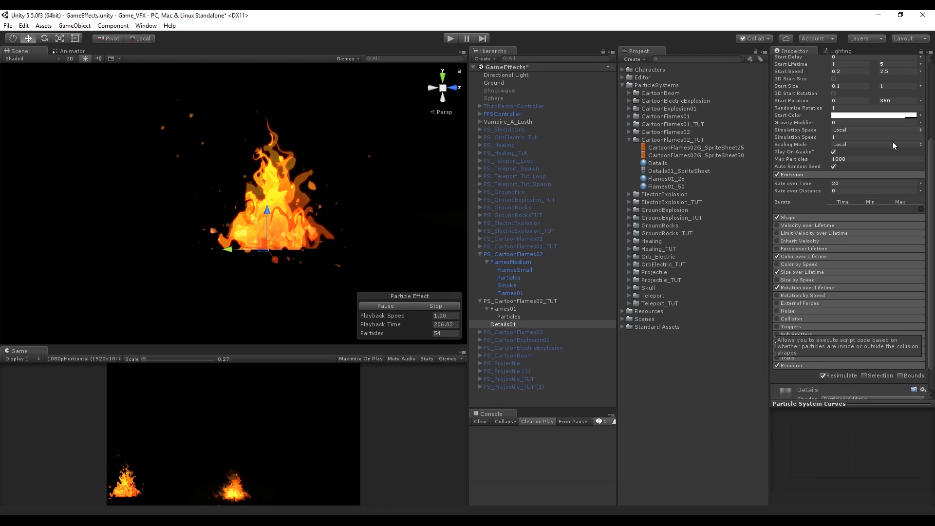
scroll(891, 141, "up", 2)
key("ctrl+p")
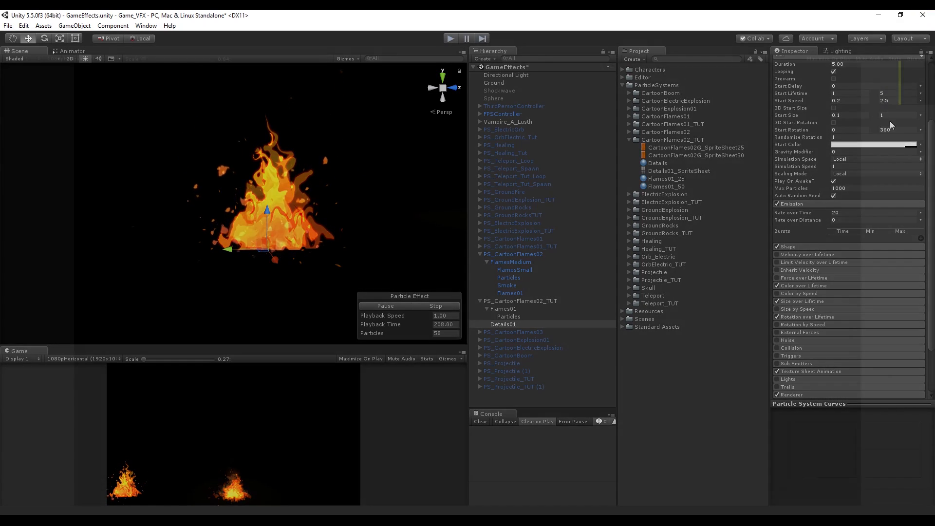